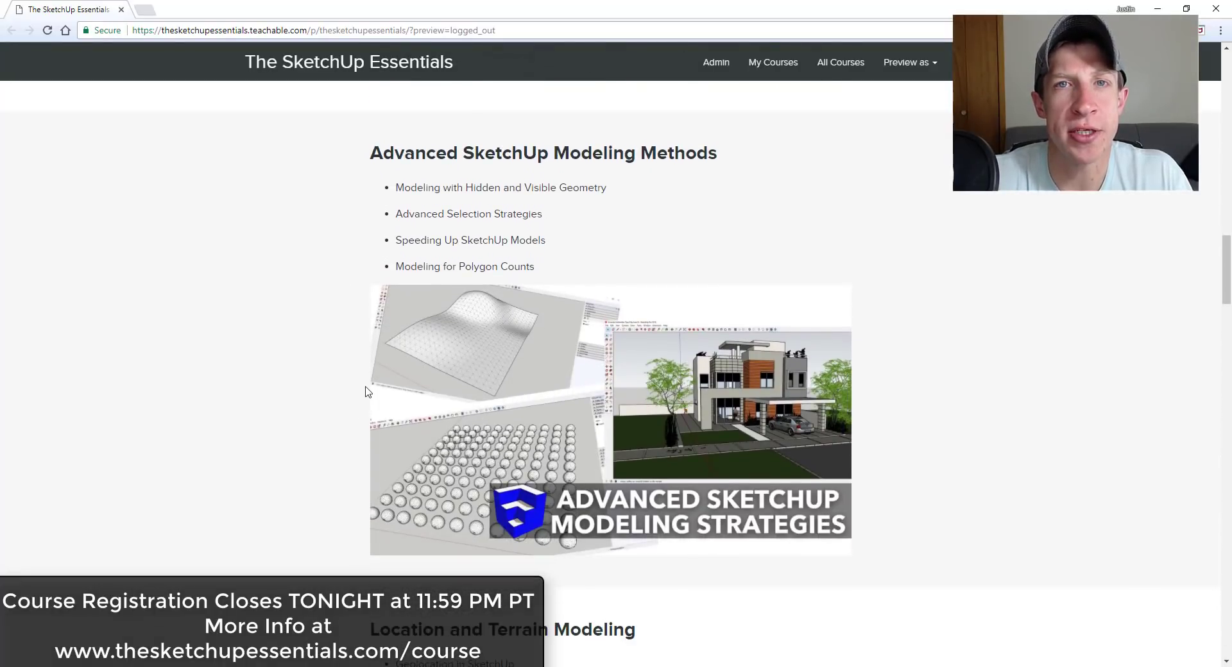
# Review the course page's curriculum from Advanced SketchUp Modeling Methods through Layout construction documents
pyautogui.scroll(-8, 371, 360)
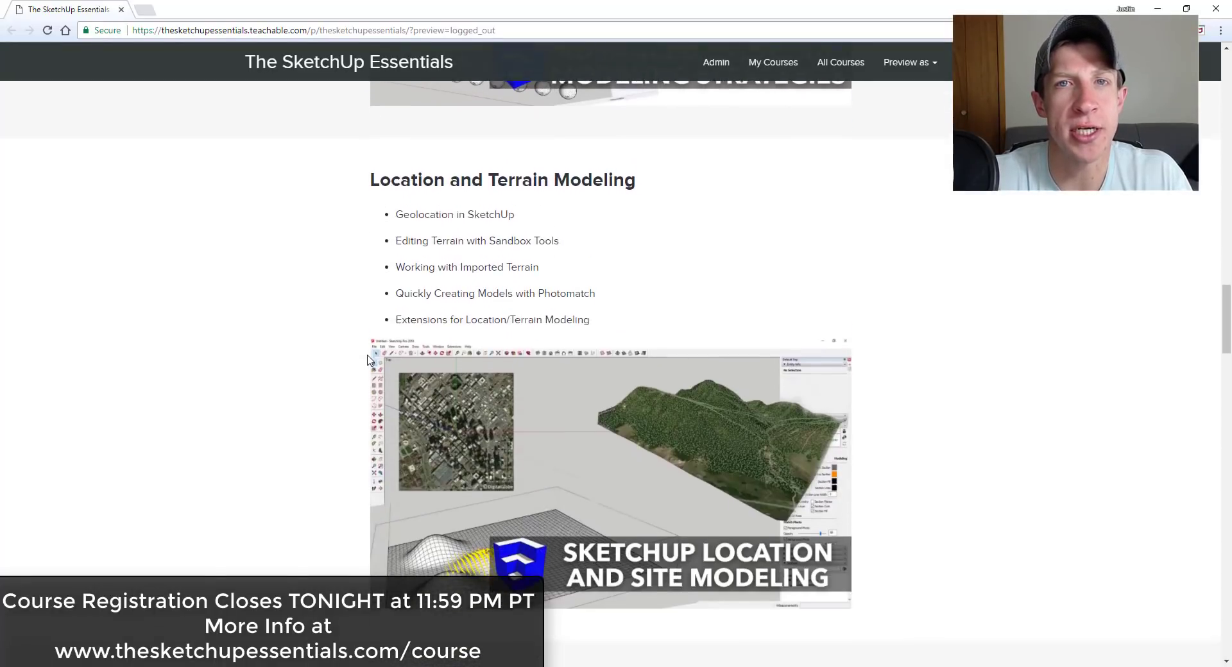
pyautogui.scroll(-7, 365, 328)
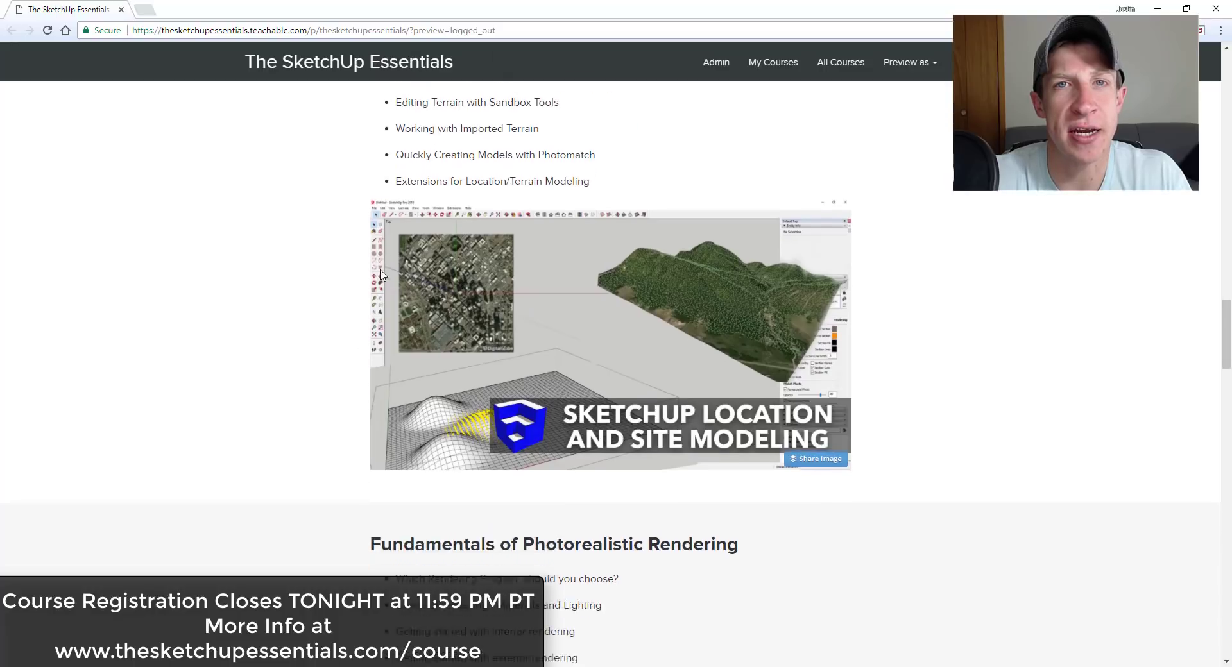
pyautogui.scroll(-1, 373, 294)
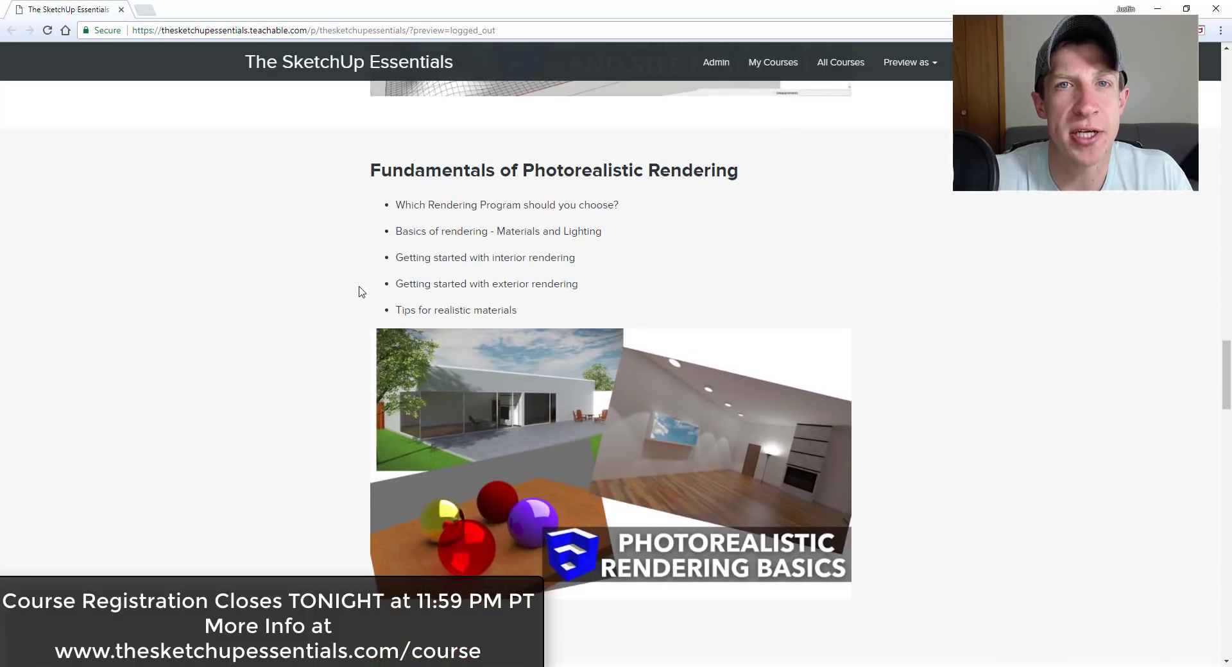
pyautogui.scroll(-9, 379, 301)
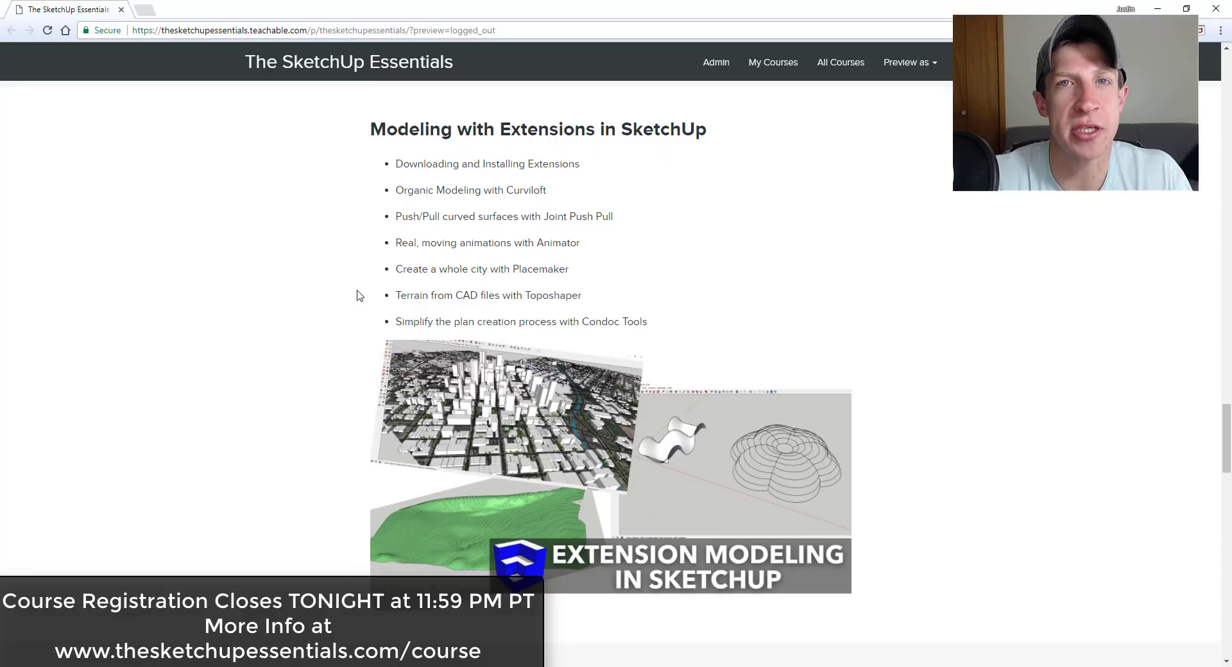
pyautogui.scroll(-10, 358, 295)
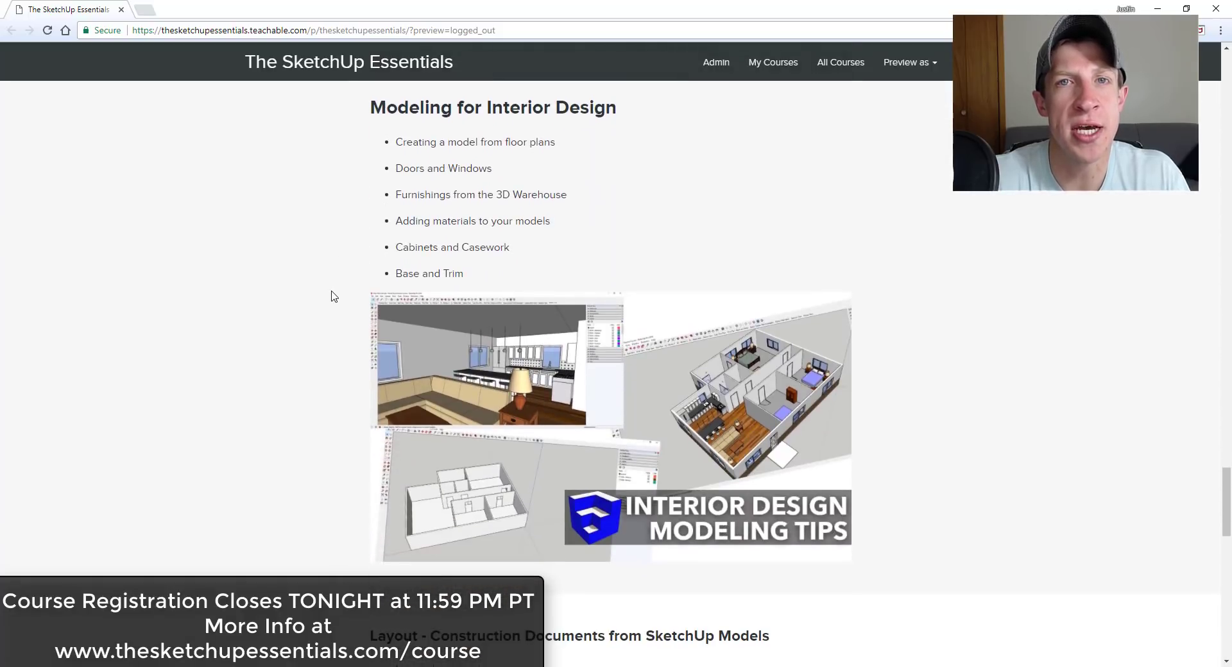
pyautogui.scroll(-8, 378, 242)
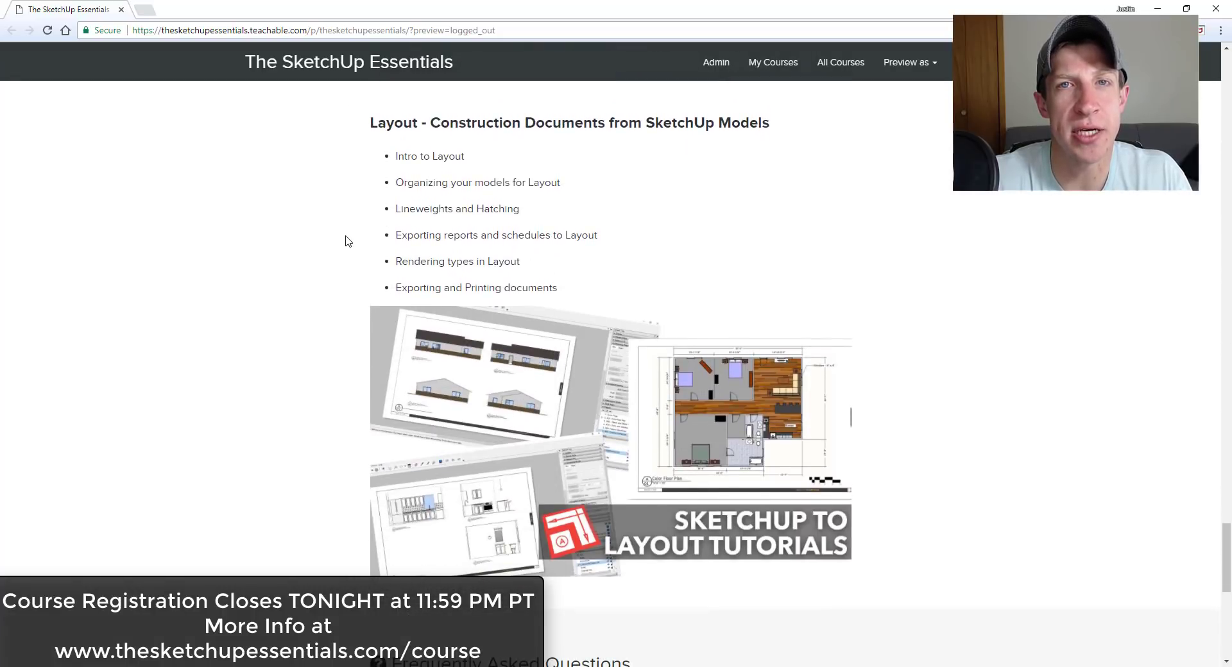
pyautogui.scroll(-5, 349, 240)
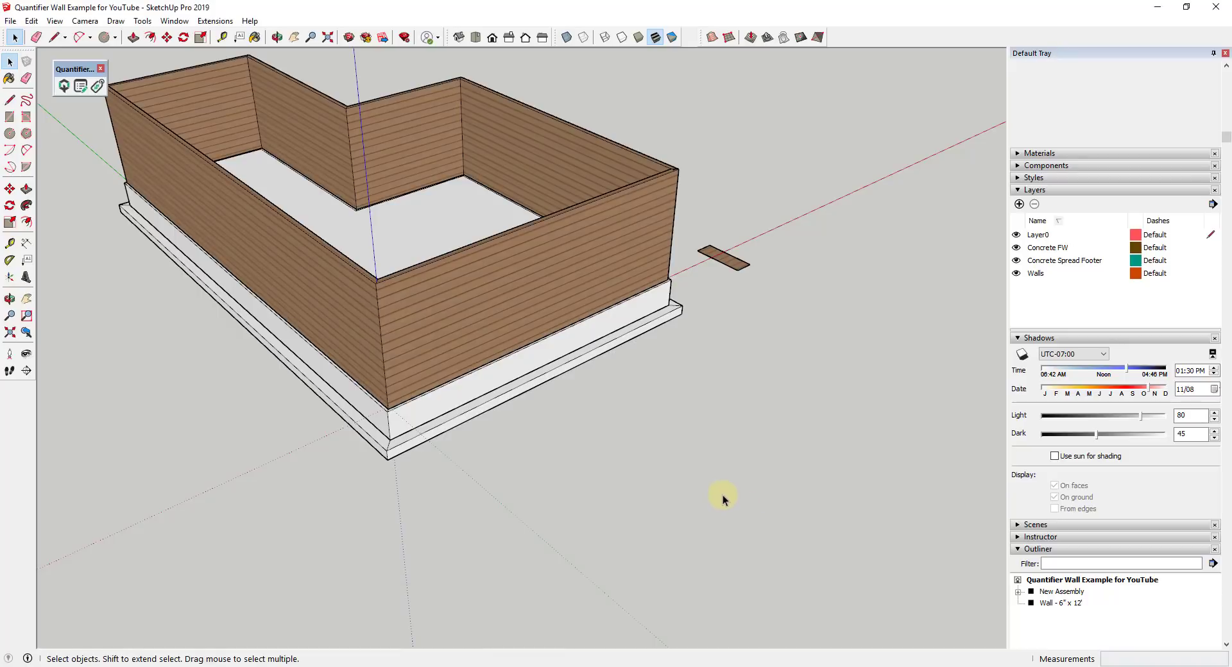
# Make a group from the white L-shaped floor face inside the walls
pyautogui.moveTo(668, 389); pyautogui.dragTo(680, 395, button='middle')
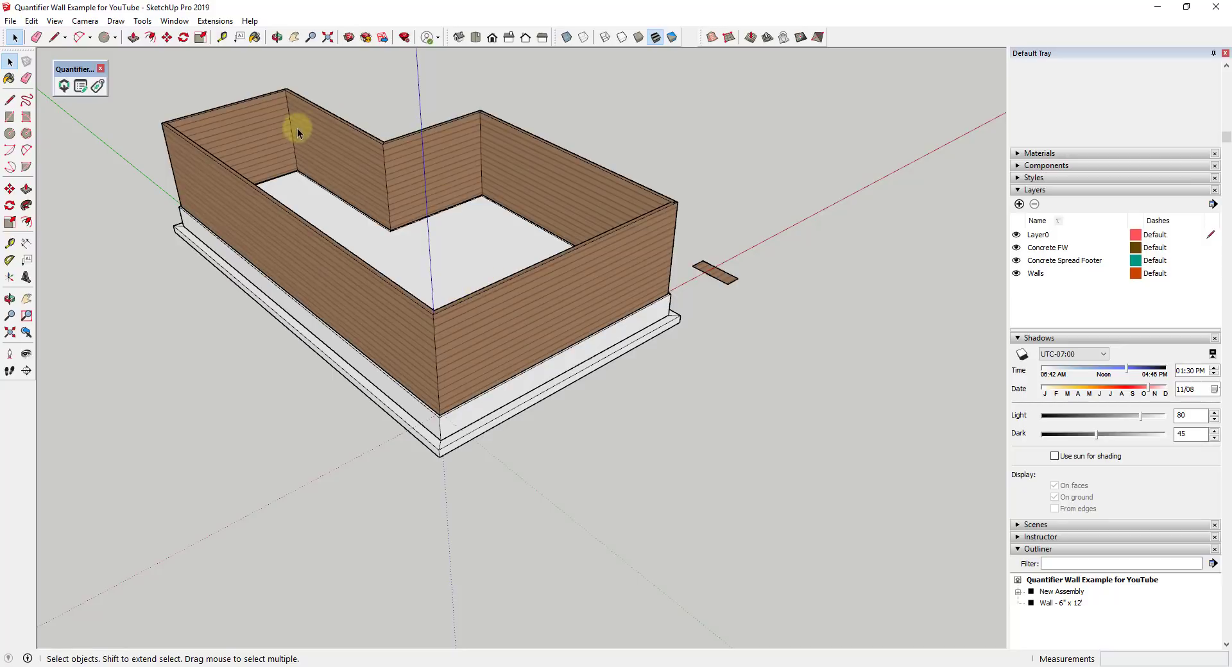
pyautogui.moveTo(363, 229); pyautogui.dragTo(492, 260, button='middle')
pyautogui.moveTo(344, 183); pyautogui.dragTo(492, 256, button='middle')
pyautogui.click(462, 256)
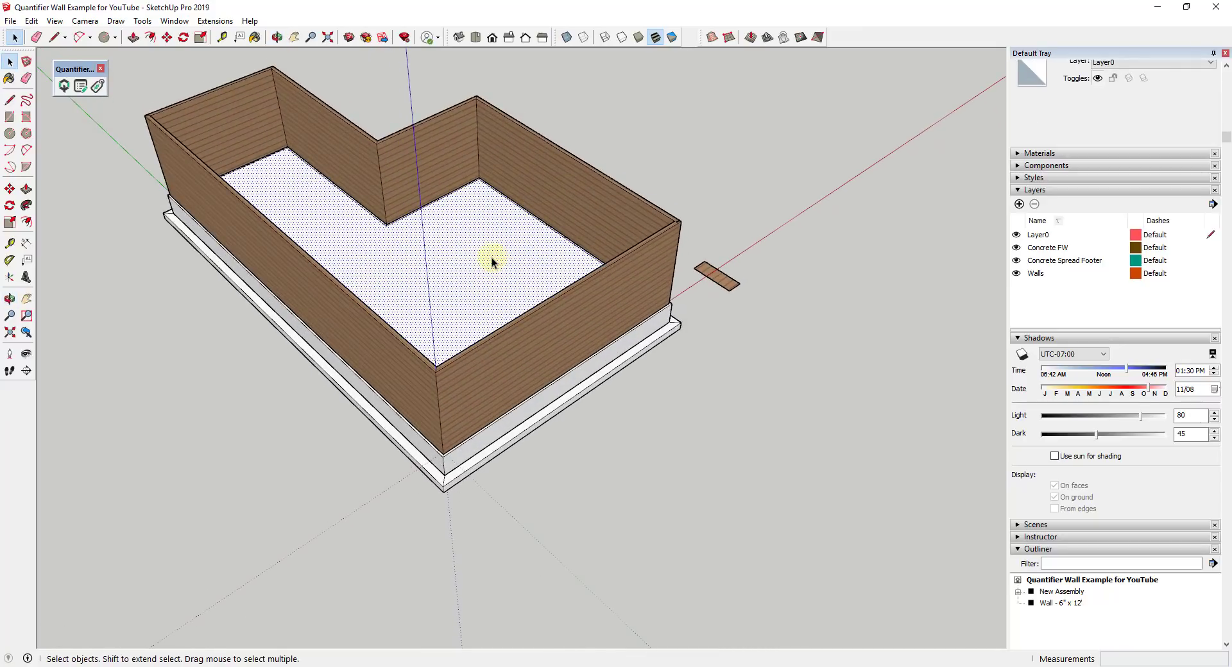
pyautogui.rightClick(492, 257)
pyautogui.click(542, 315)
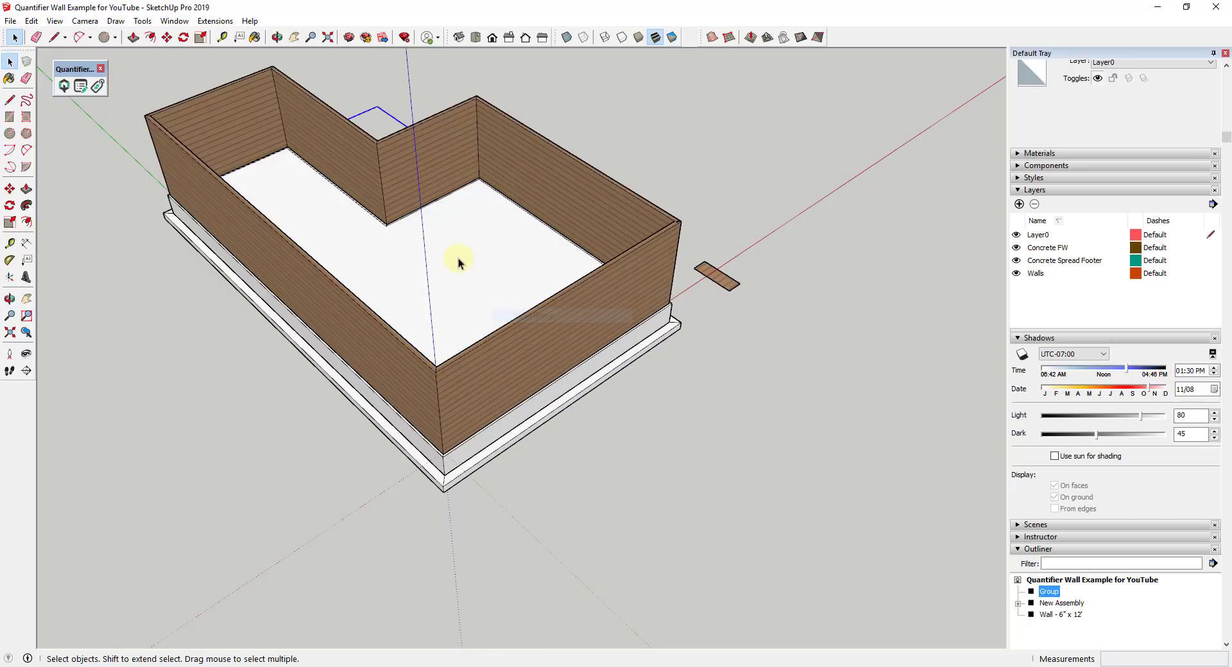
# Paint the face inside the floor group with the Wood Floor Dark material, leaving the group once it is covered
pyautogui.doubleClick(536, 261)
pyautogui.click(542, 264)
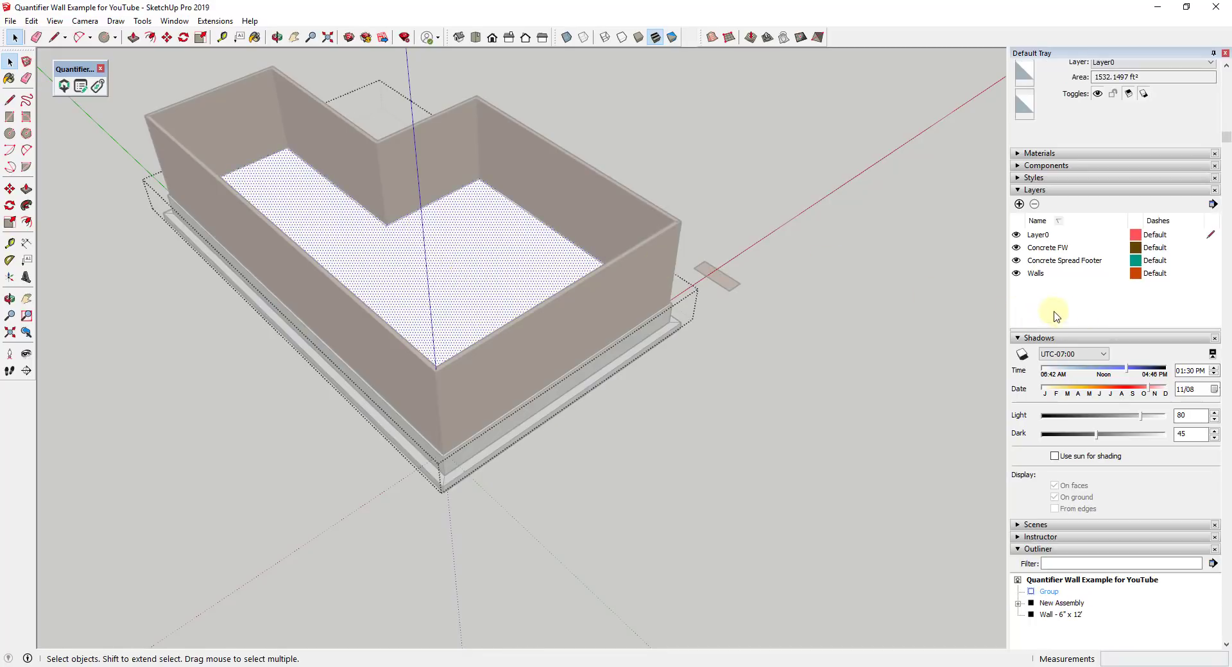
pyautogui.scroll(1, 1099, 397)
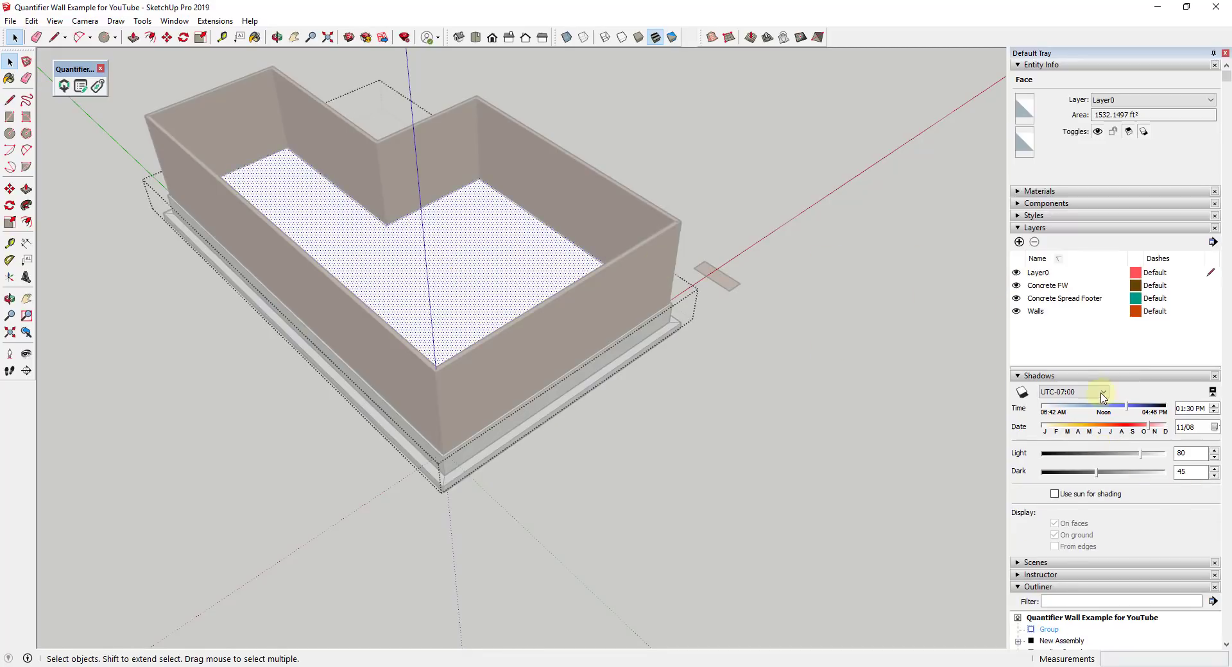
pyautogui.click(1018, 192)
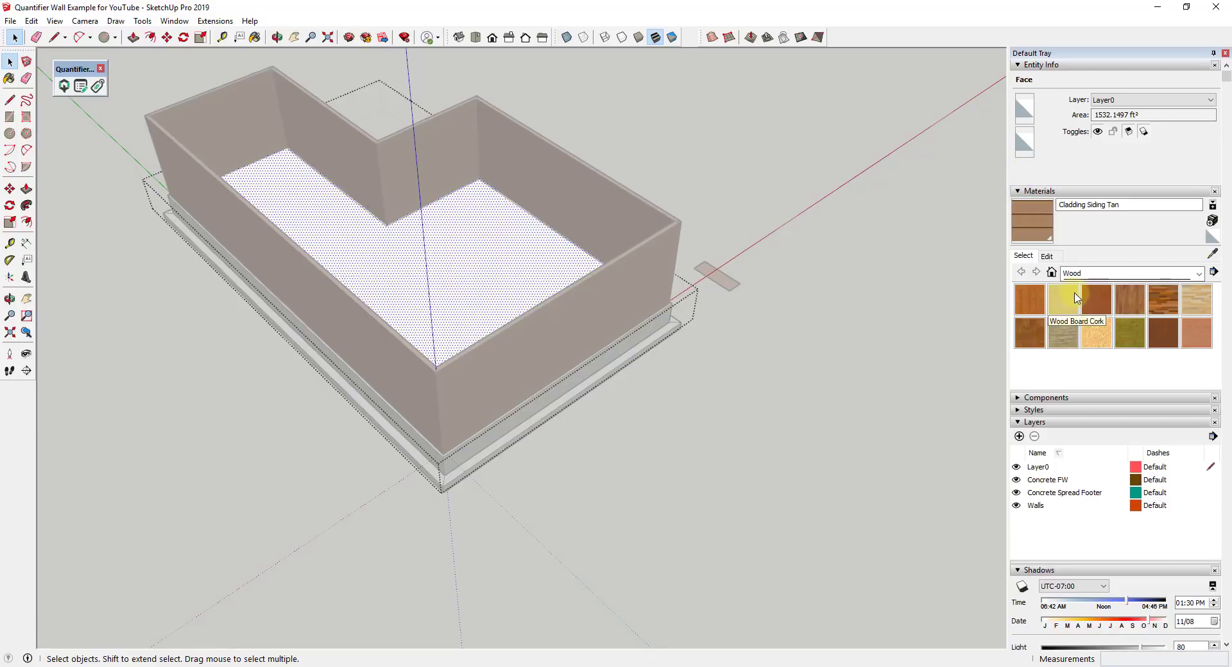
pyautogui.click(1163, 300)
pyautogui.click(473, 281)
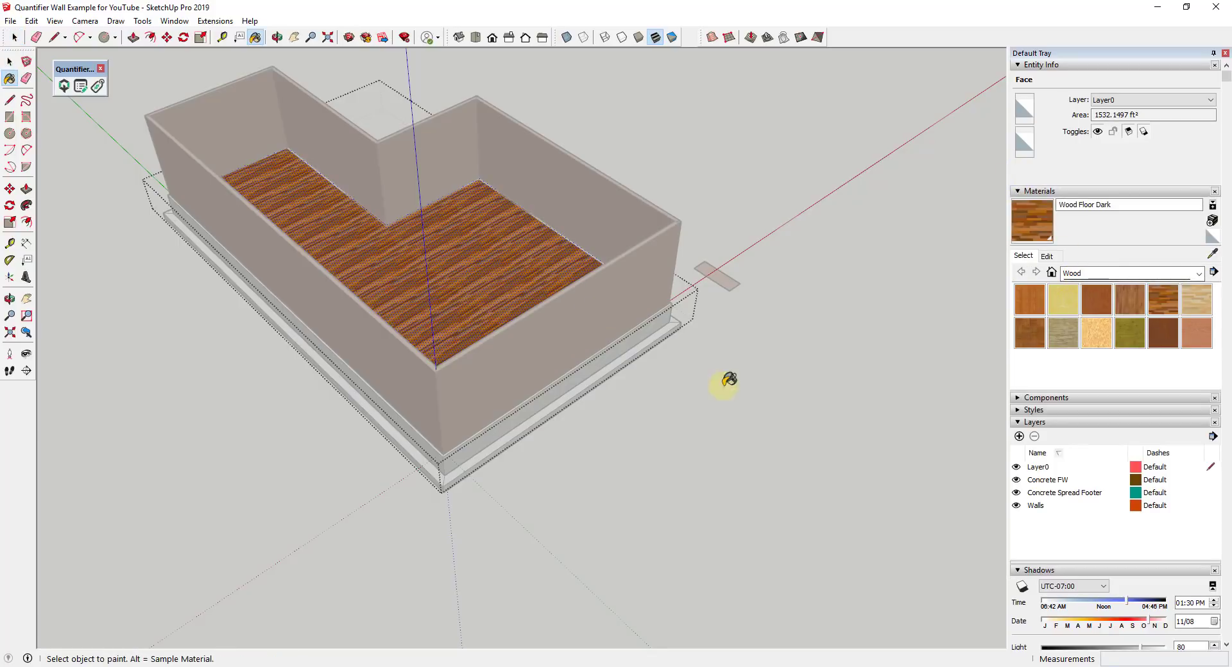
pyautogui.press('space')
pyautogui.click(749, 432)
pyautogui.moveTo(764, 402); pyautogui.dragTo(788, 358, button='middle')
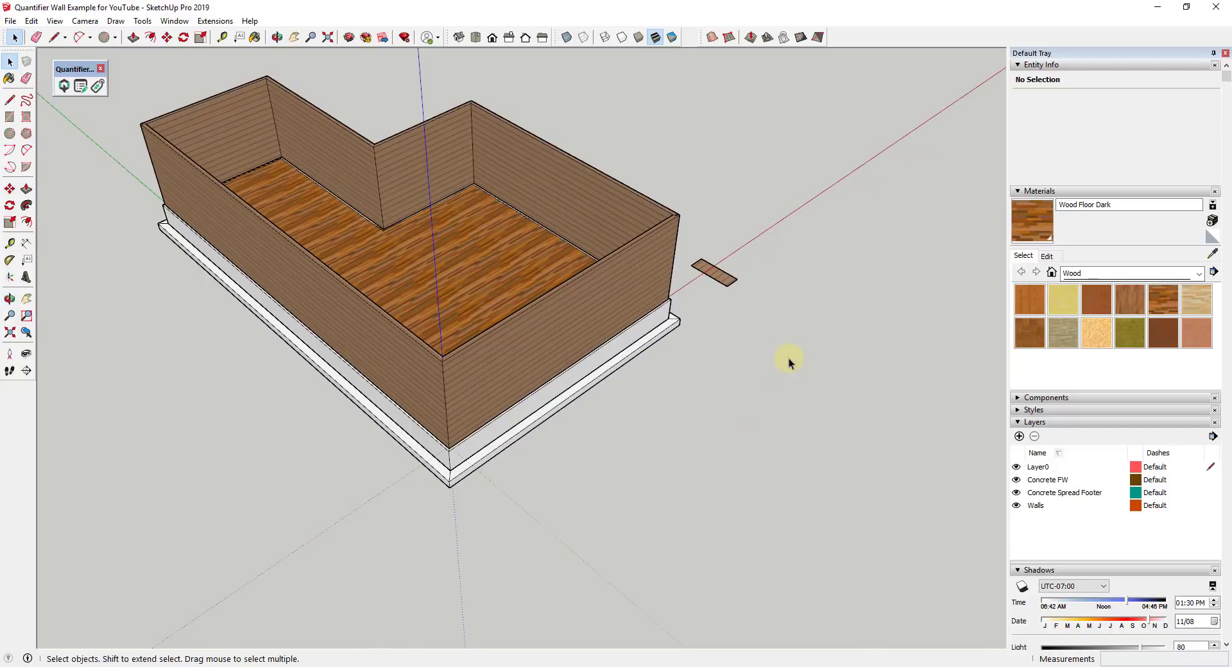
# Rename the wood floor's group as Flooring in the model's object list
pyautogui.click(719, 281)
pyautogui.moveTo(719, 281); pyautogui.dragTo(555, 244, button='middle')
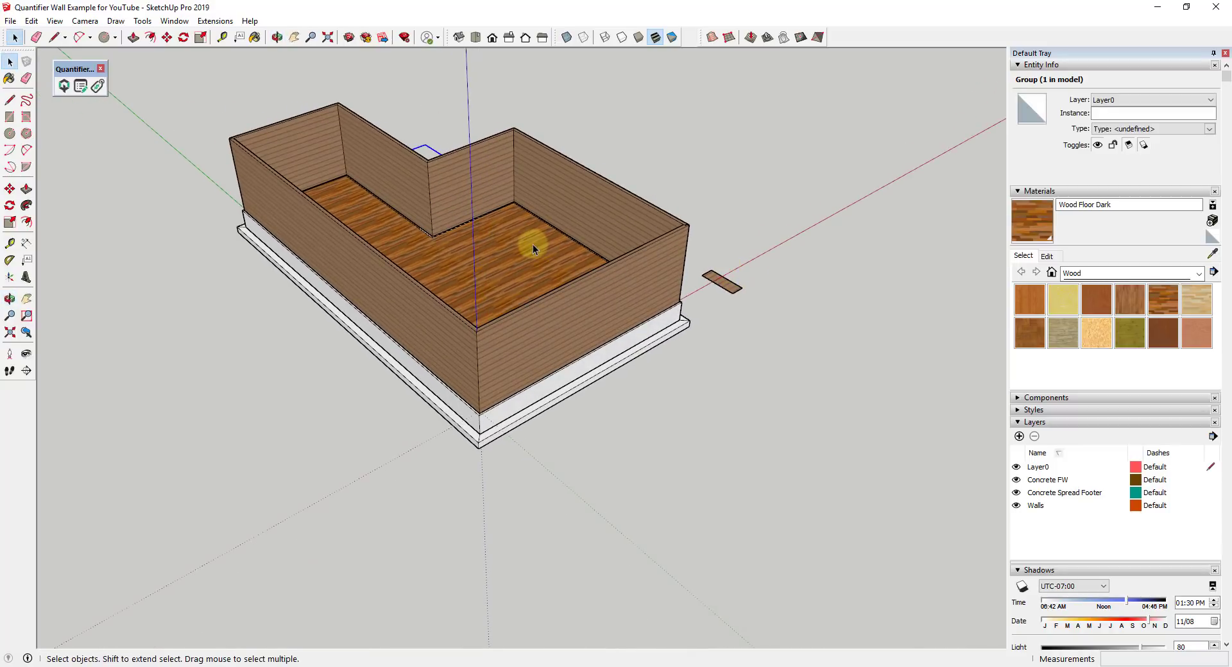
pyautogui.scroll(4, 507, 256)
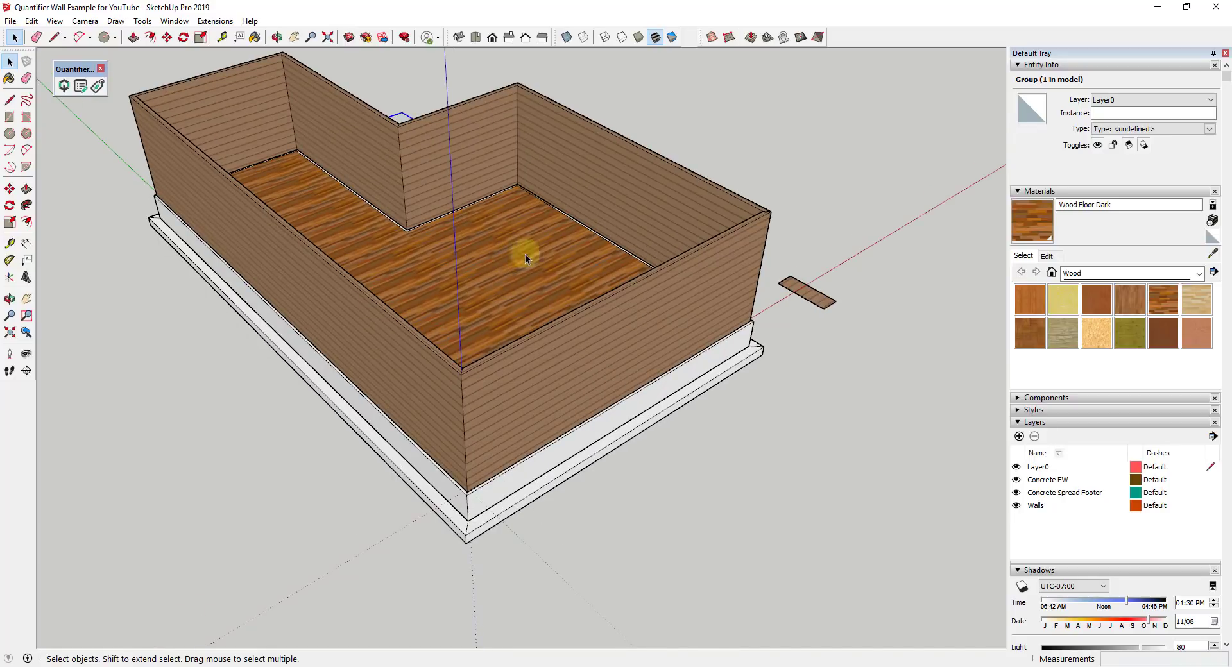
pyautogui.moveTo(525, 257); pyautogui.dragTo(792, 302, button='middle')
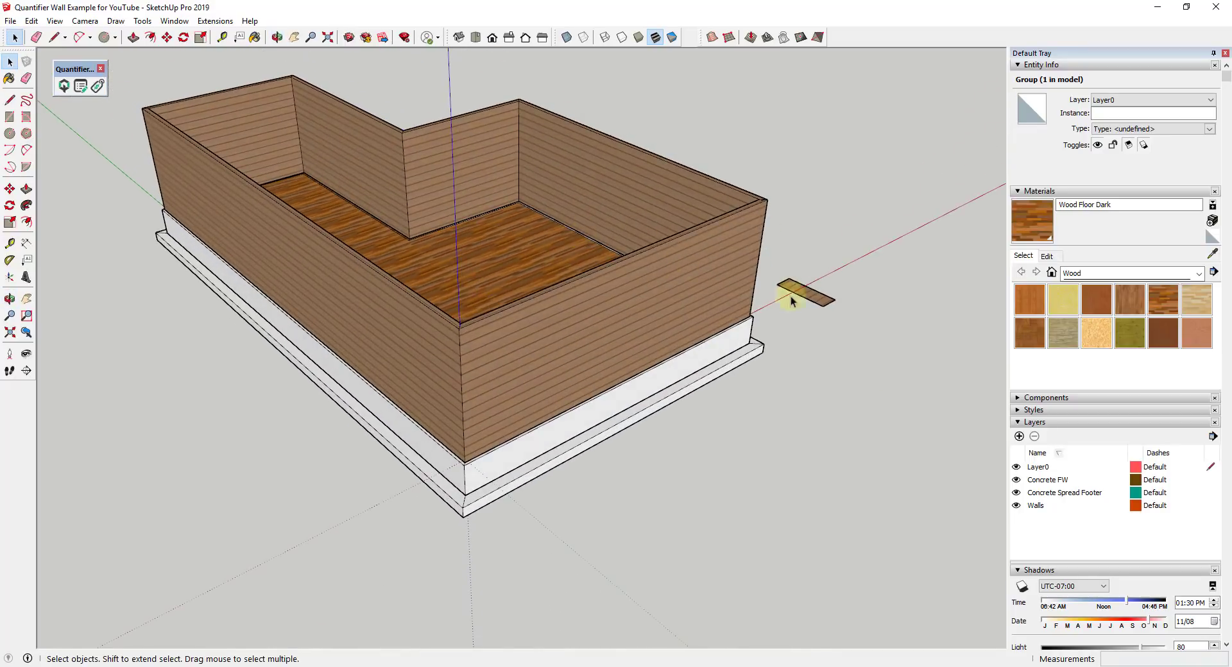
pyautogui.scroll(-2, 975, 443)
pyautogui.scroll(-8, 1091, 545)
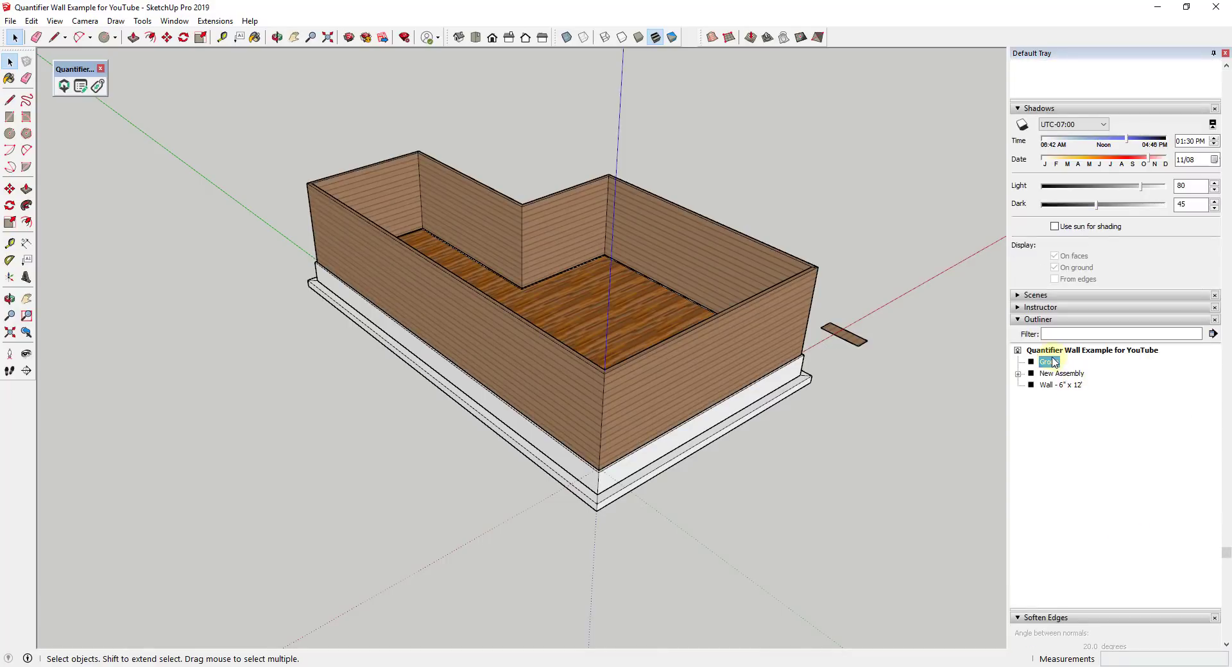
pyautogui.rightClick(1049, 363)
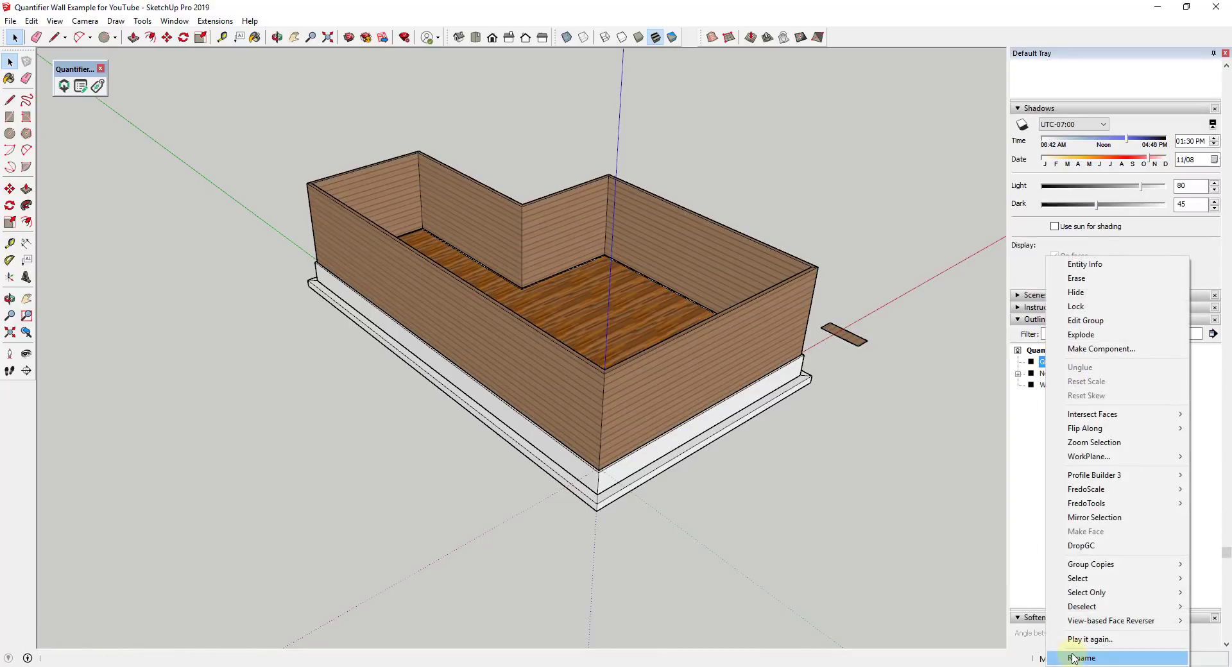
pyautogui.click(1081, 658)
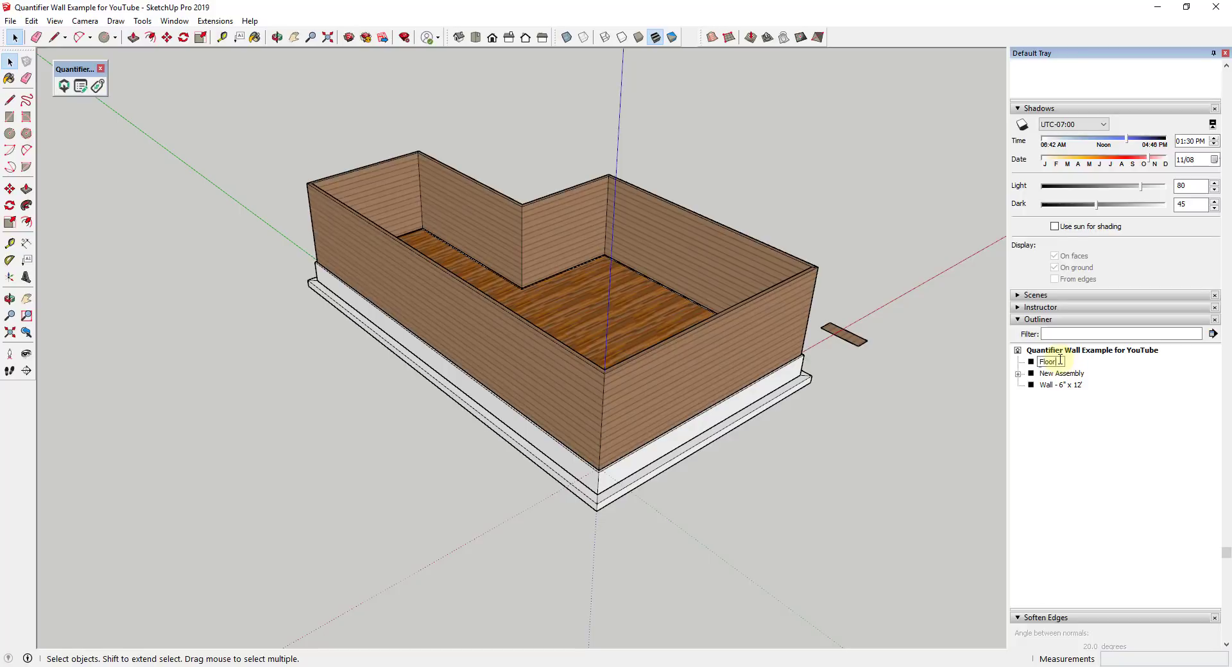
pyautogui.press('Return')
# Rename the New Assembly group as Concrete Foundations and clear the selection
pyautogui.click(1059, 374)
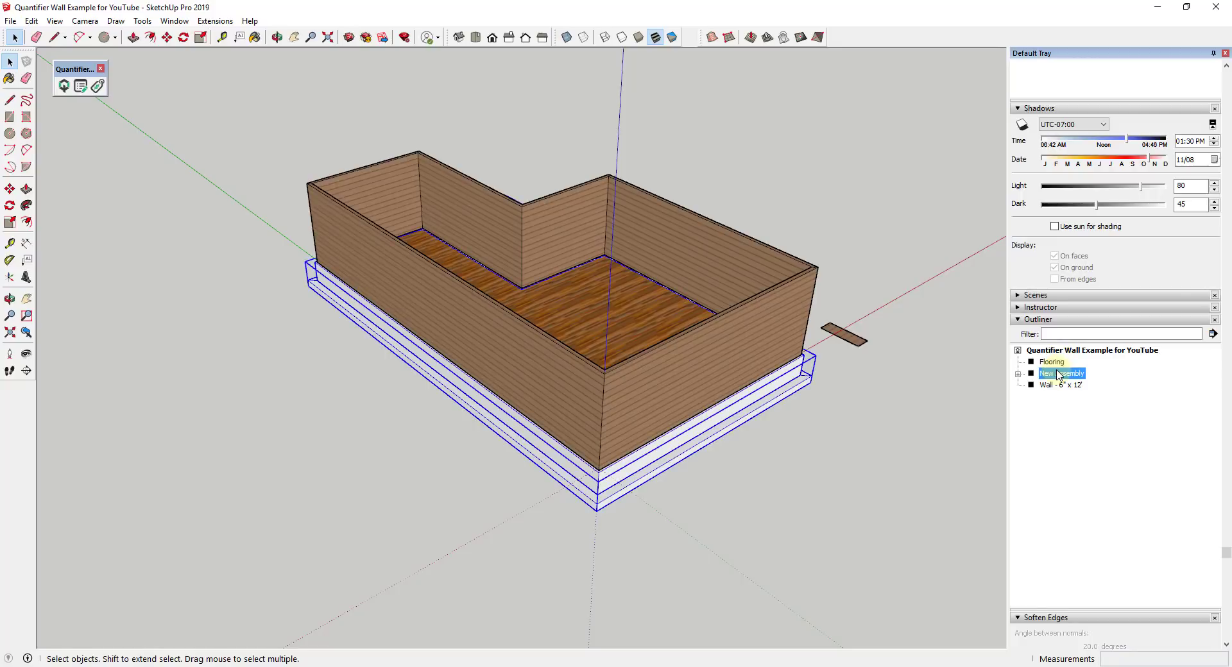
pyautogui.rightClick(1060, 375)
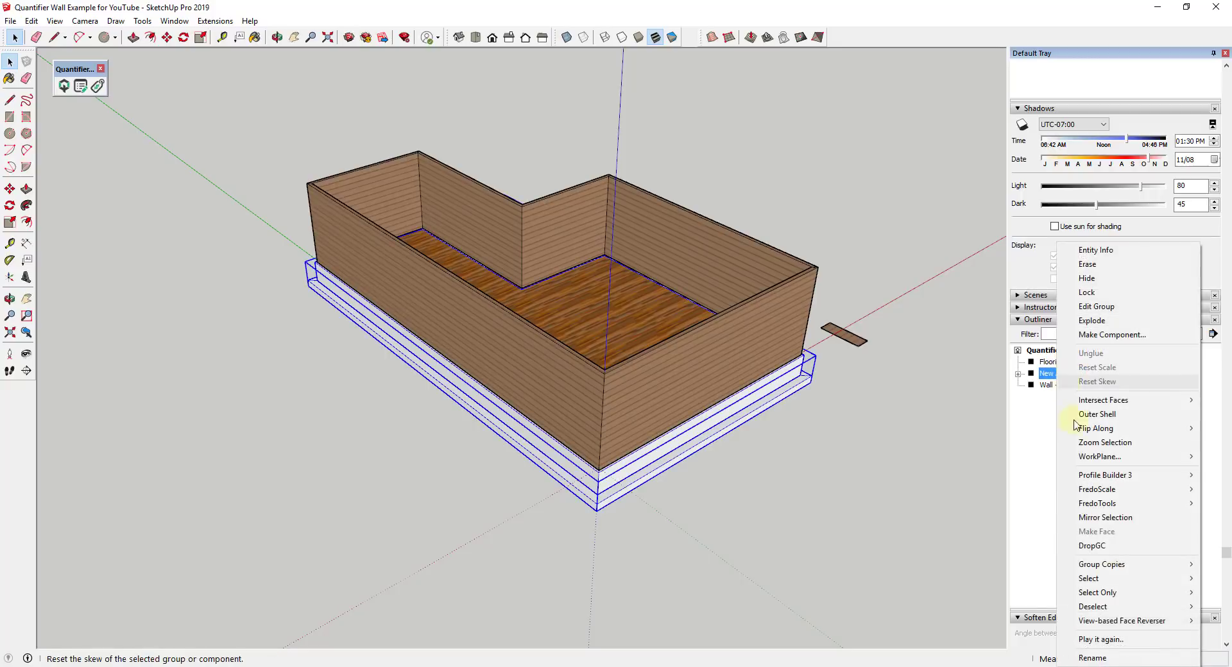
pyautogui.click(1117, 658)
pyautogui.write('Concrete')
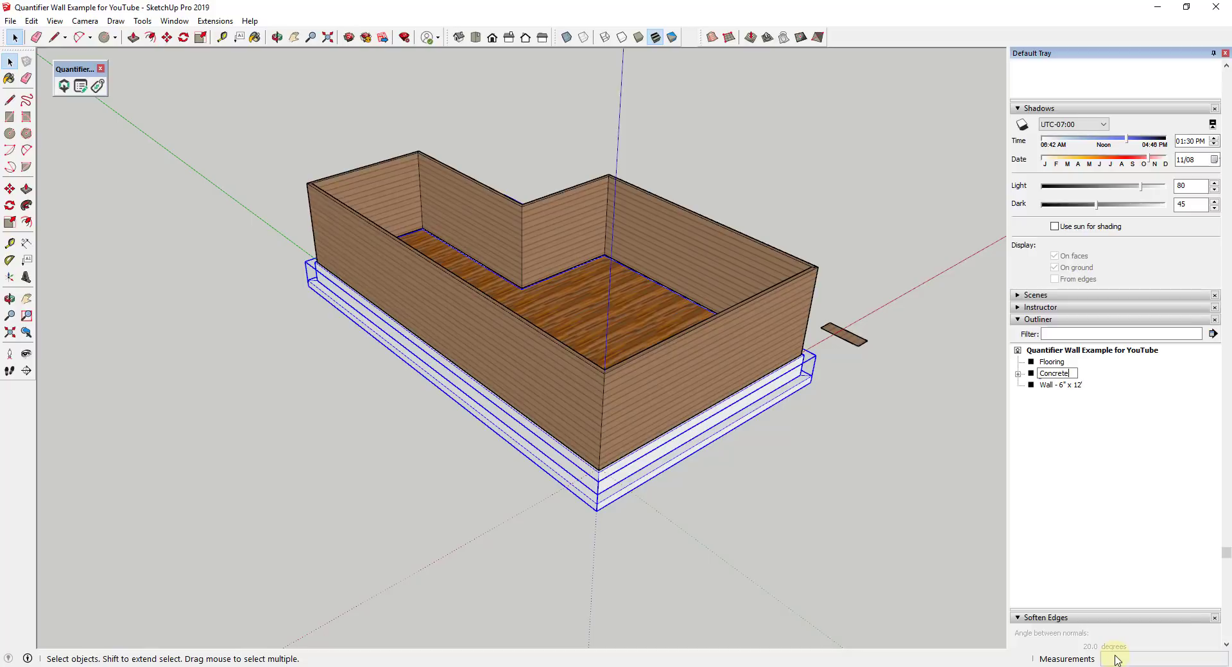
pyautogui.write(' Foundations')
pyautogui.press('Return')
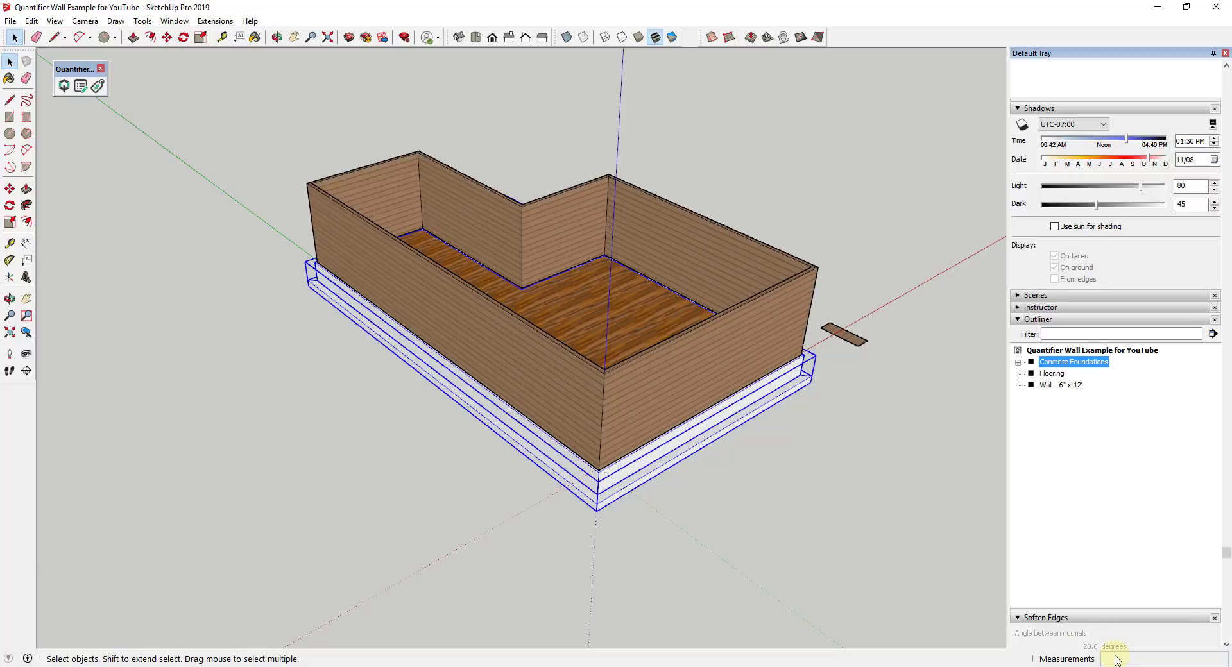
pyautogui.click(821, 506)
# Display the Medeek Truss tool set and place it just below the Quantifier tools
pyautogui.moveTo(821, 472); pyautogui.dragTo(549, 220, button='middle')
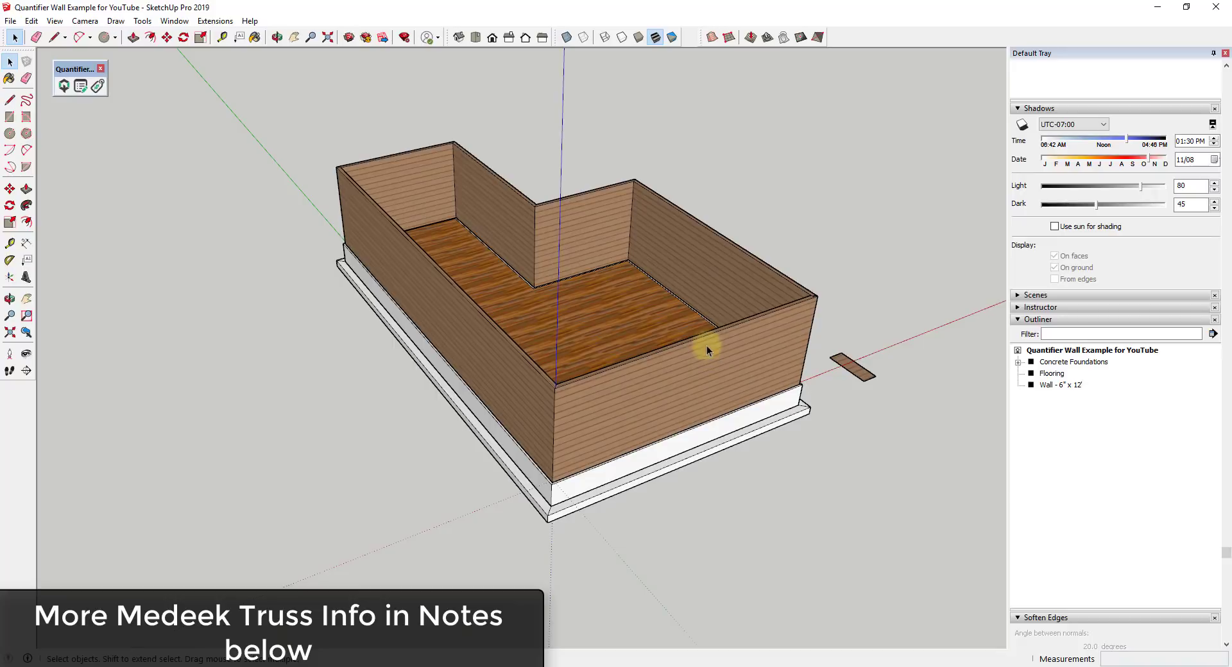
pyautogui.moveTo(684, 333); pyautogui.dragTo(712, 314, button='middle')
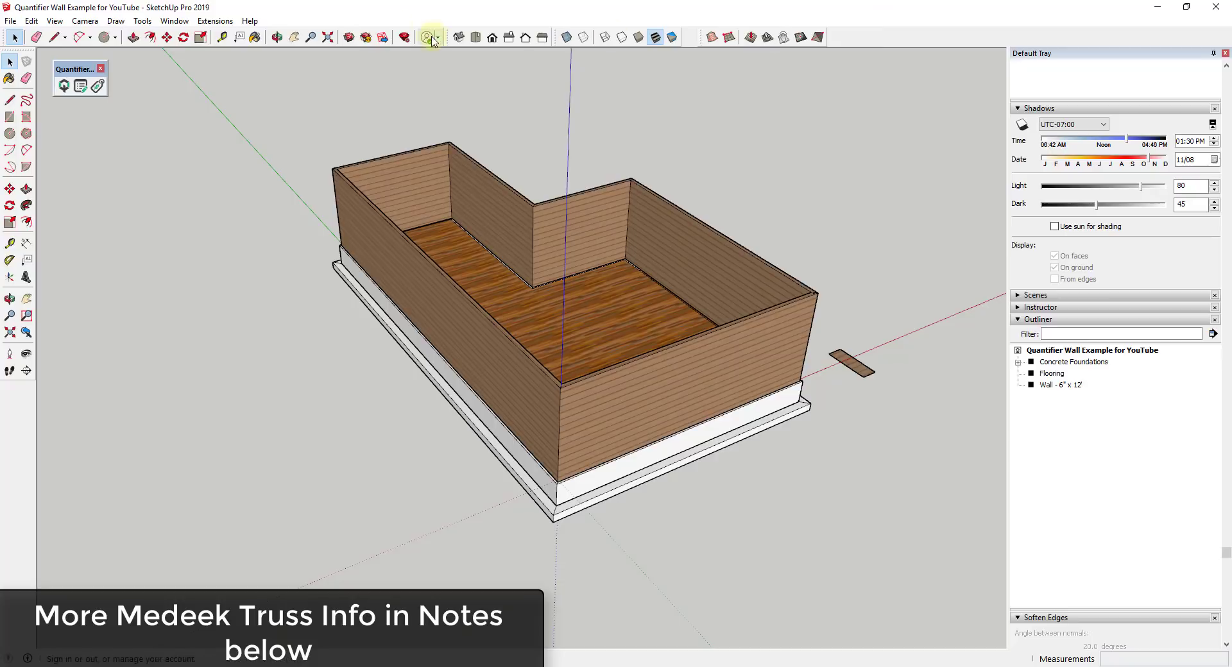
pyautogui.rightClick(854, 39)
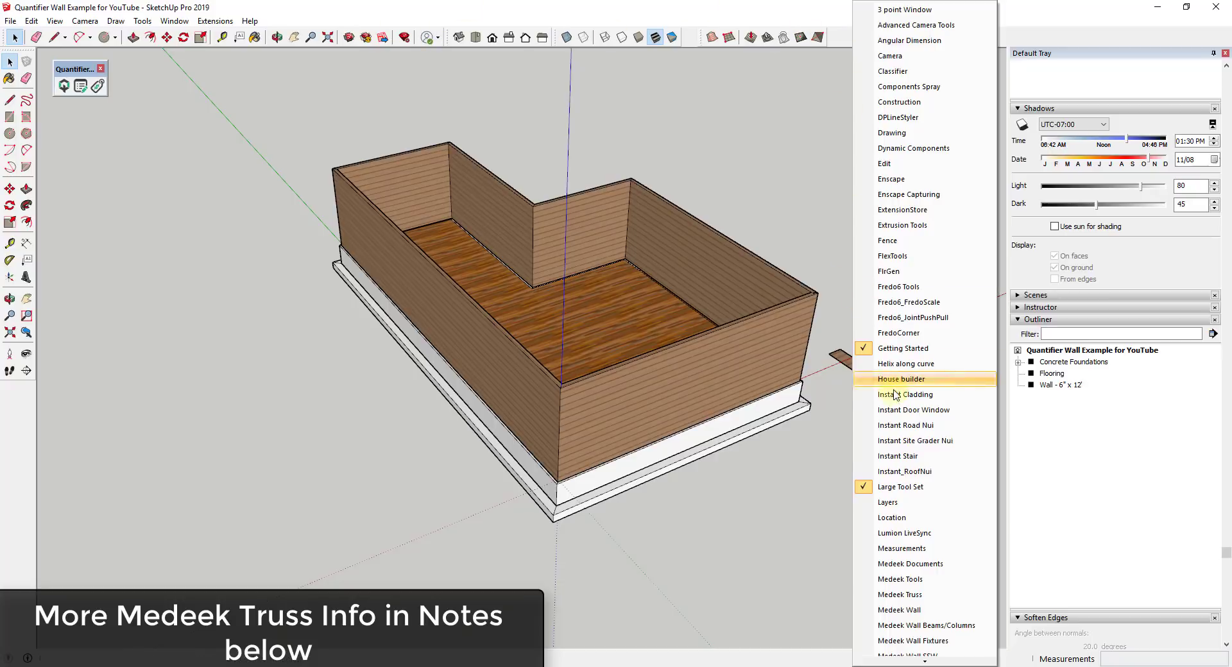
pyautogui.scroll(-3, 917, 481)
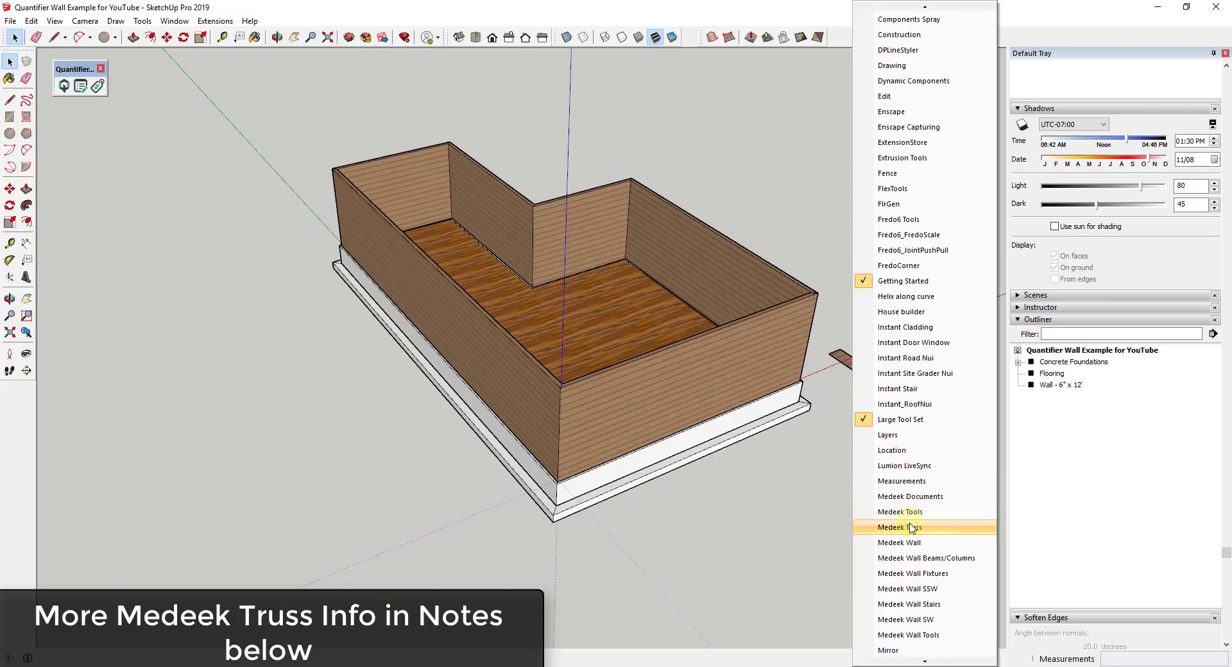
pyautogui.click(913, 527)
pyautogui.moveTo(121, 188); pyautogui.dragTo(128, 110)
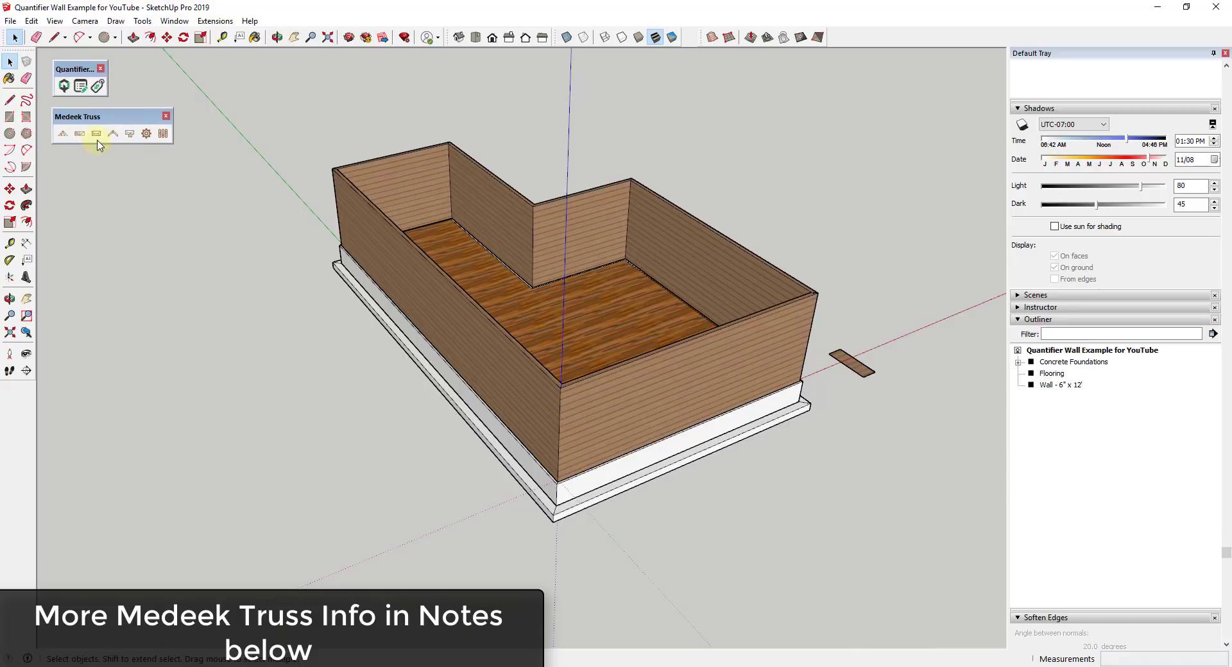
# Start a Common roof truss and define its footprint from the two front wall corners to the rear outer corner of the wider wing
pyautogui.click(63, 134)
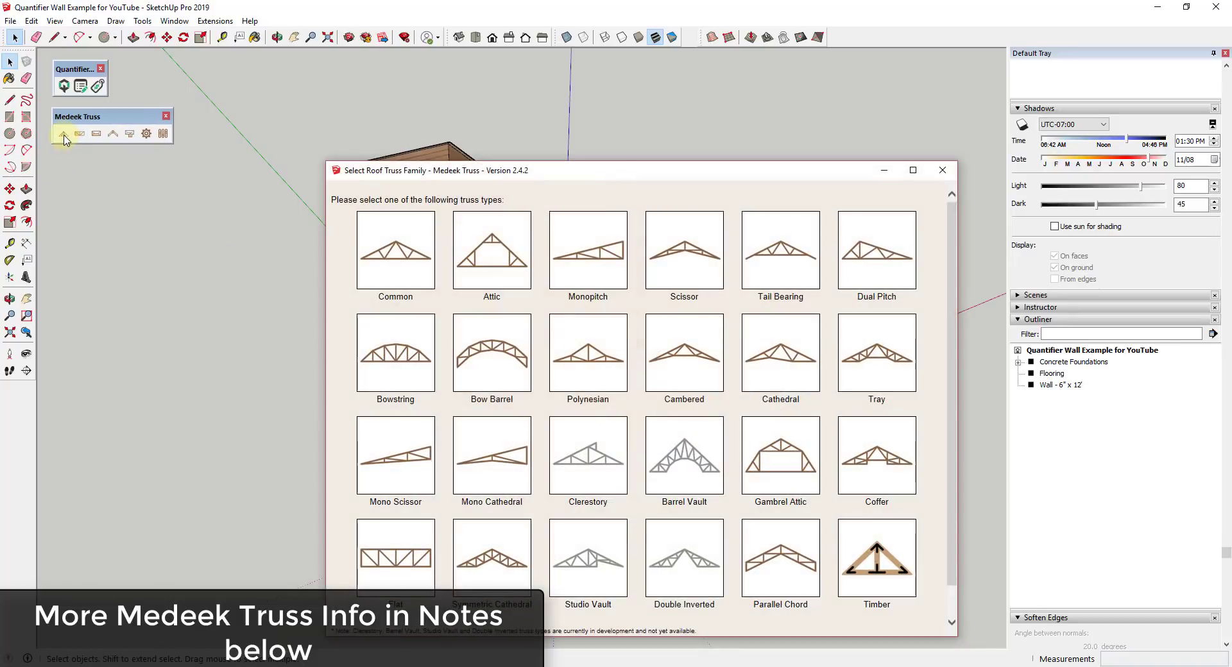
pyautogui.click(382, 274)
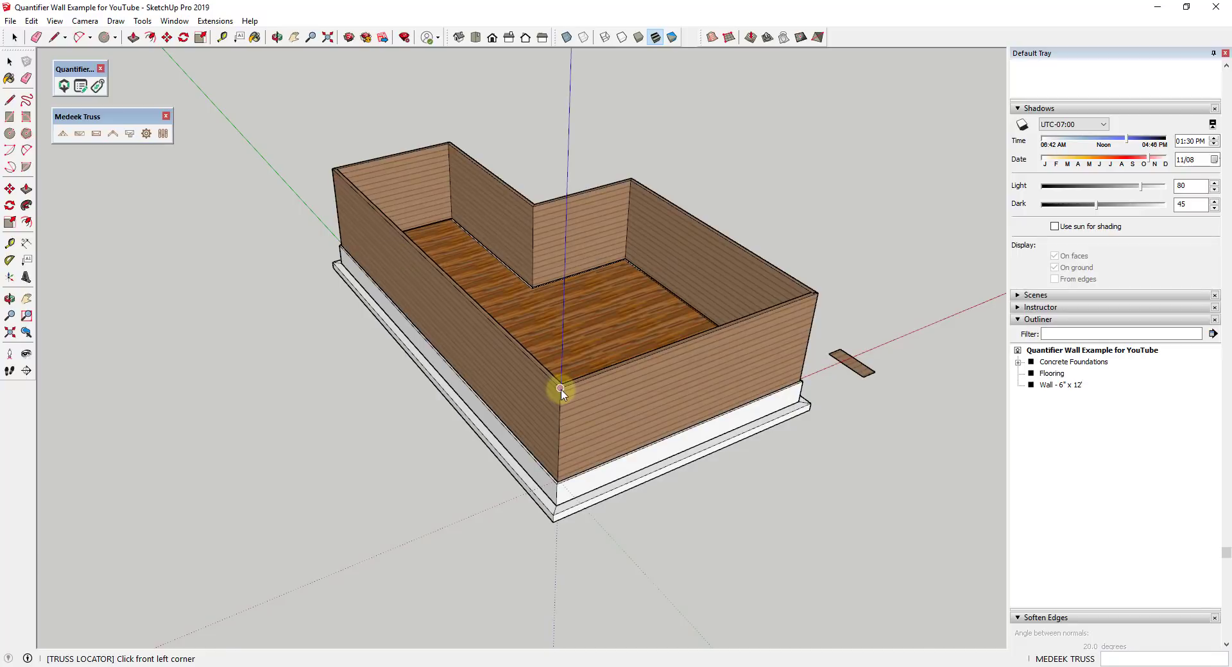
pyautogui.click(560, 388)
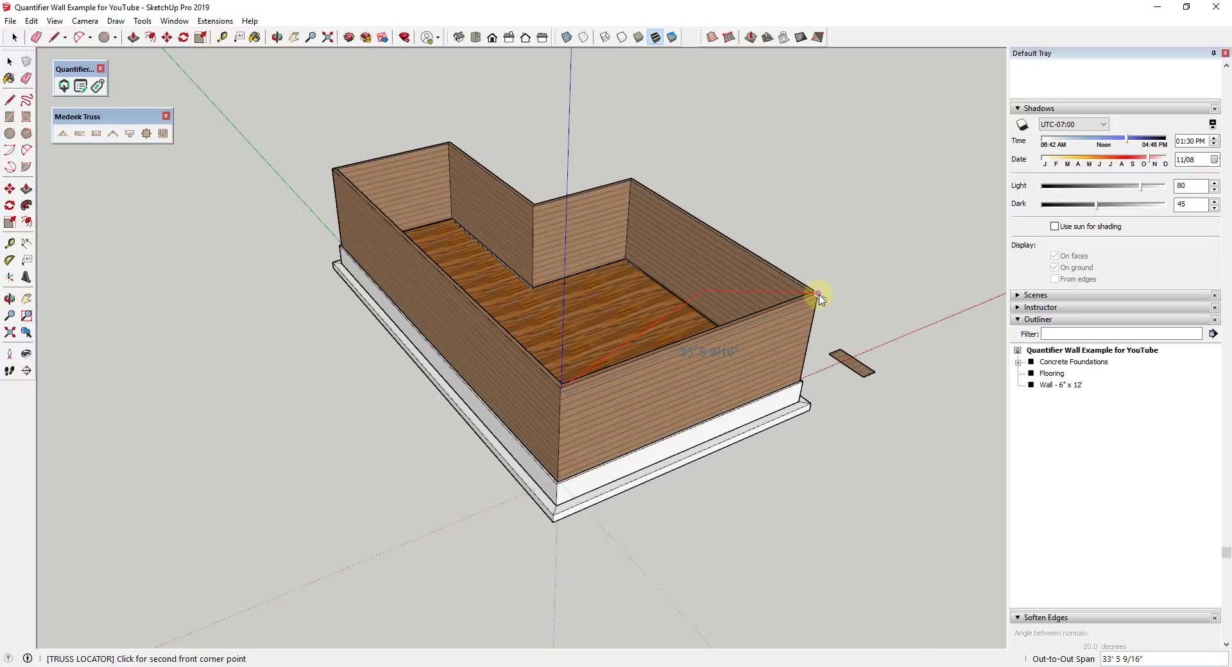
pyautogui.scroll(6, 706, 215)
pyautogui.moveTo(630, 160); pyautogui.dragTo(314, 190, button='middle')
pyautogui.click(393, 146)
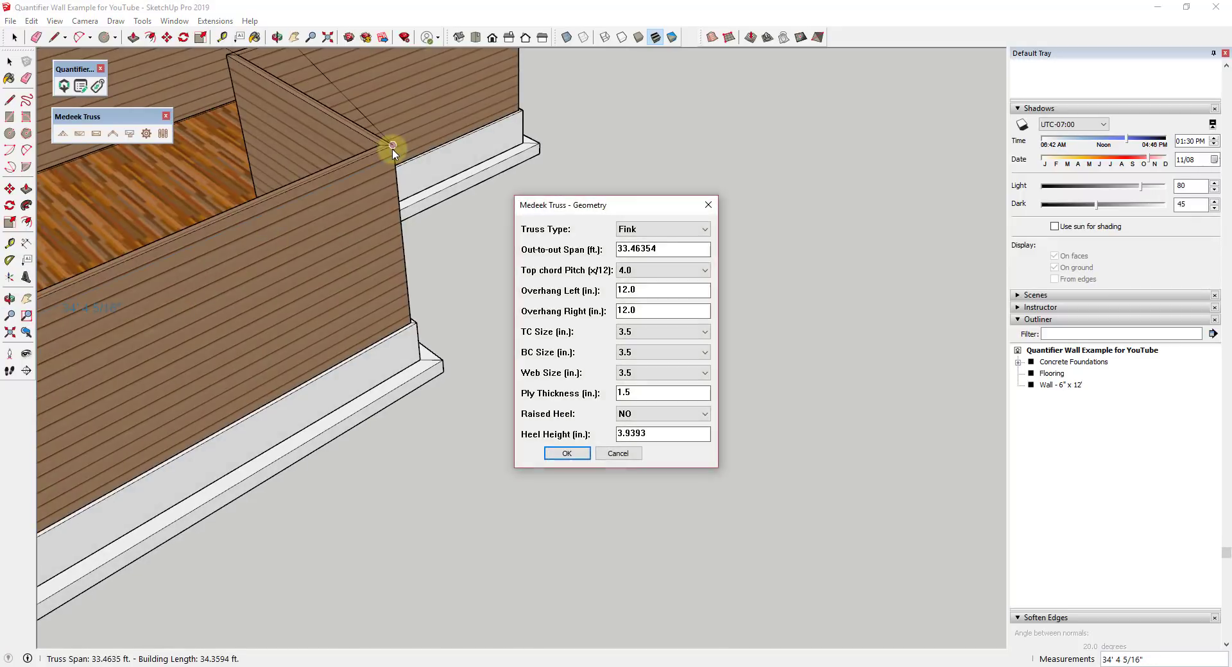
pyautogui.moveTo(579, 205); pyautogui.dragTo(831, 87)
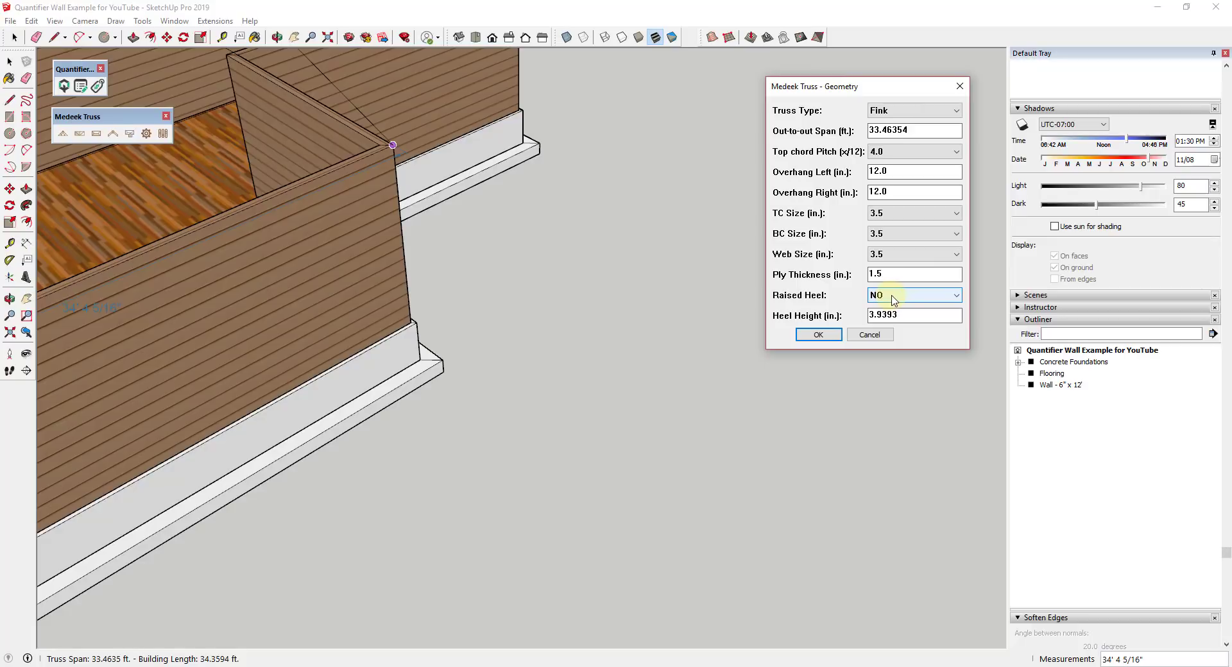
# Generate the wider wing's Fink truss roof with 4/12 pitch, 12-inch overhangs, 24-inch spacing, the preset advanced roof options and K5 gutters
pyautogui.moveTo(825, 87); pyautogui.dragTo(794, 93)
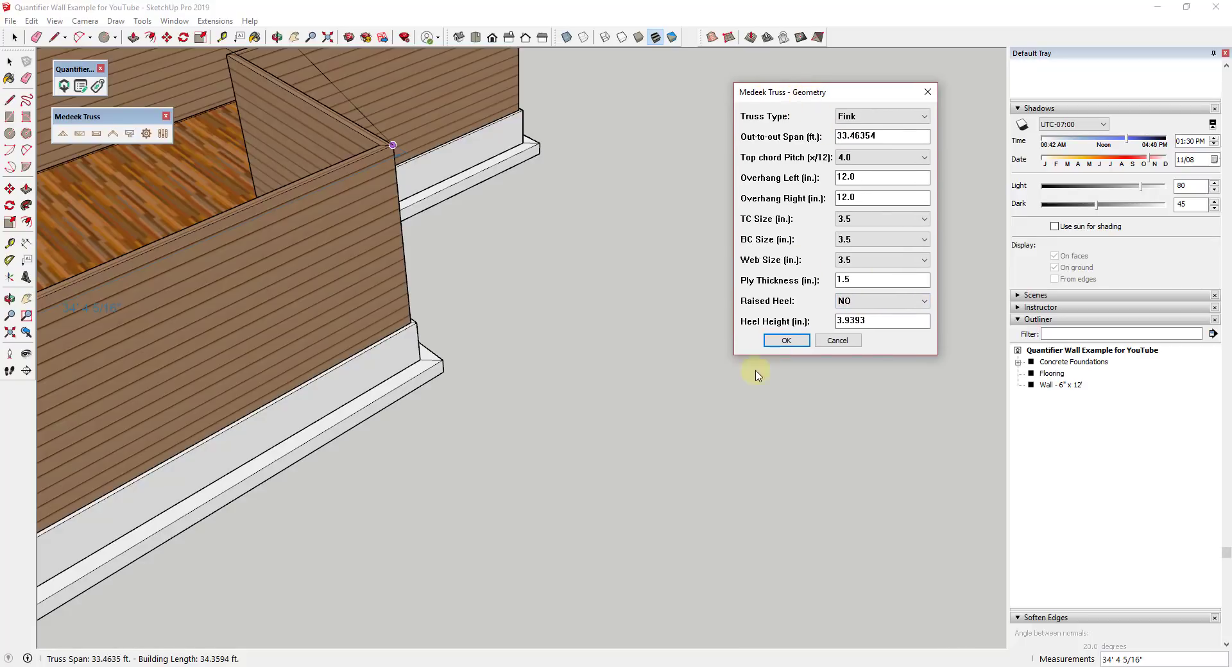
pyautogui.click(779, 343)
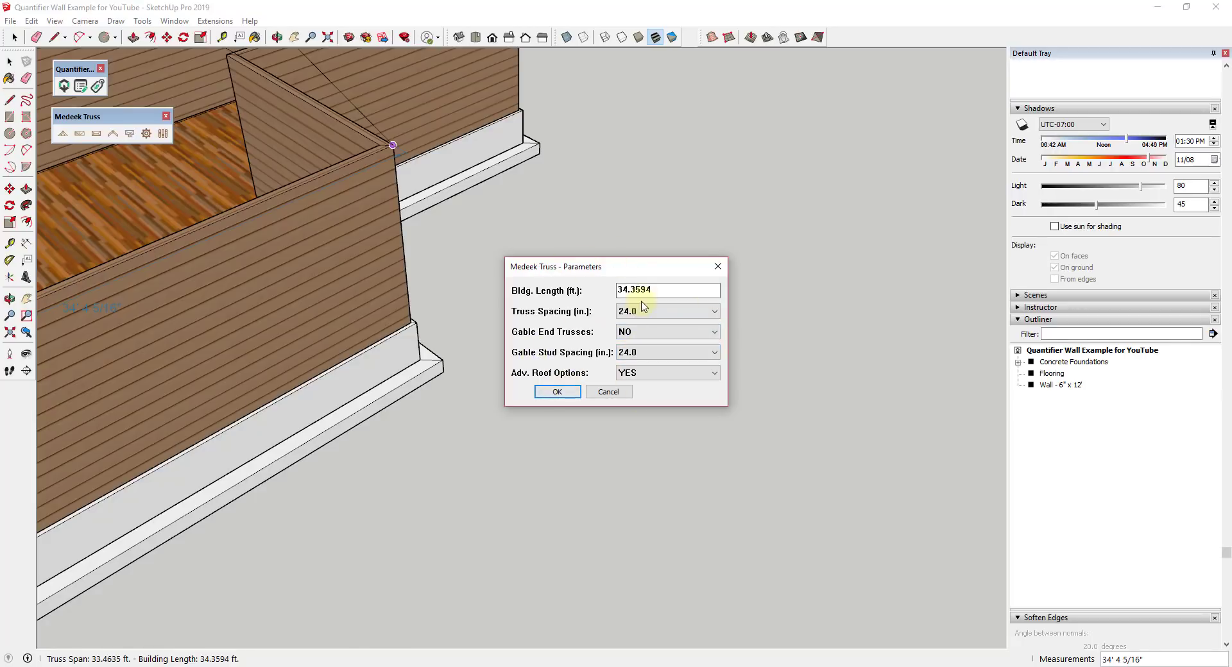
pyautogui.click(557, 392)
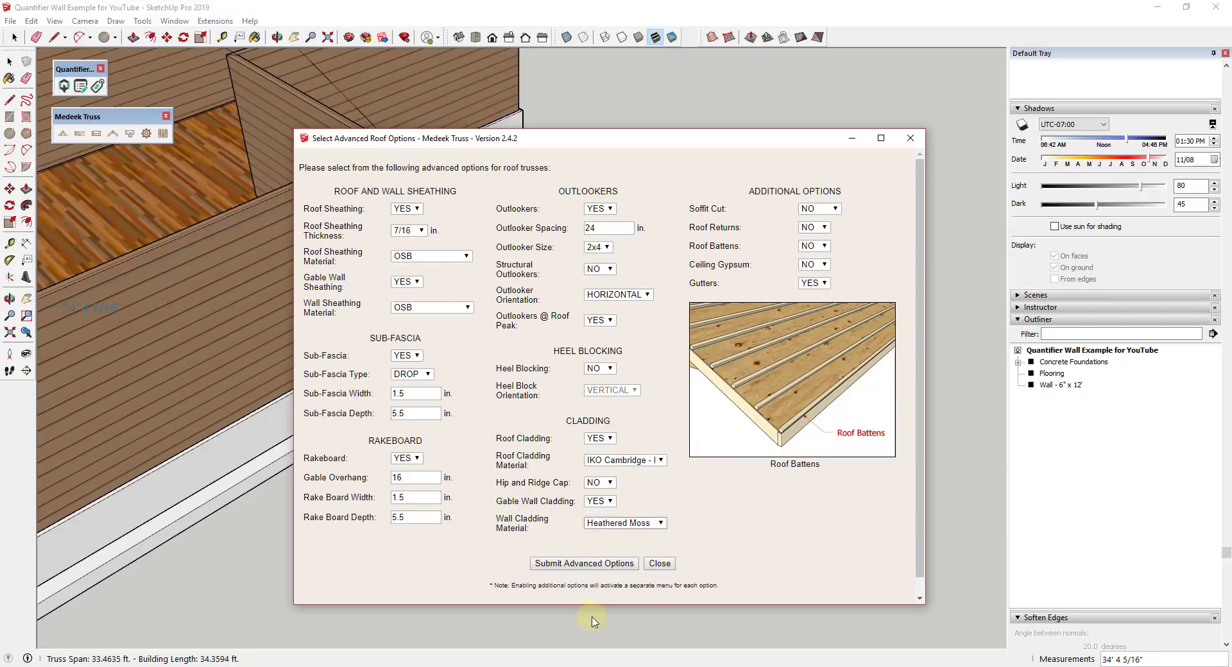
pyautogui.click(580, 564)
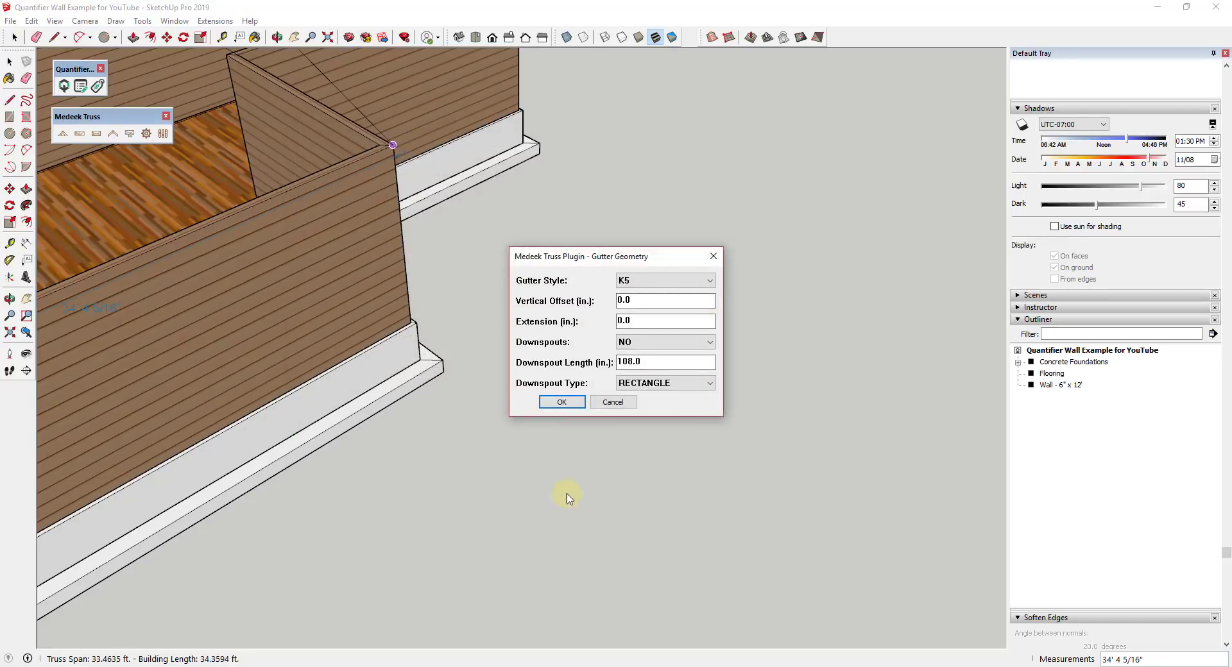
pyautogui.click(560, 401)
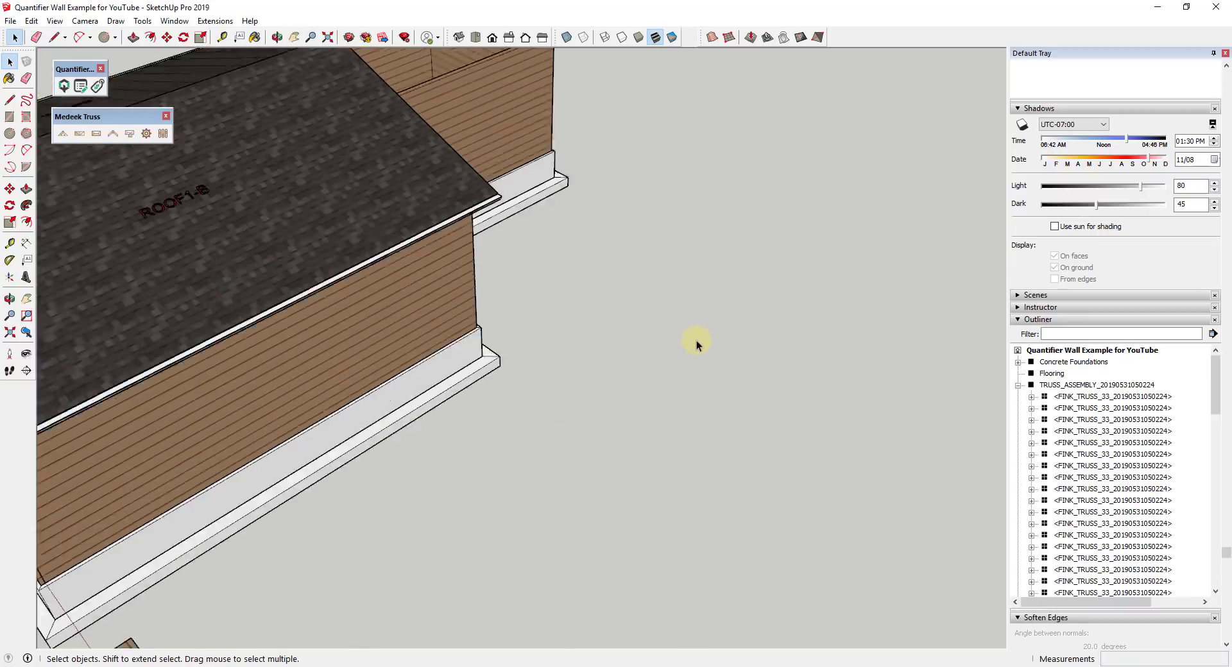
# Start a Common roof truss for the narrower wing, using its two end-wall corners and the rear wall's meeting point with the wider wing
pyautogui.scroll(-10, 696, 340)
pyautogui.moveTo(825, 308); pyautogui.dragTo(511, 306, button='middle')
pyautogui.press('space')
pyautogui.scroll(5, 353, 206)
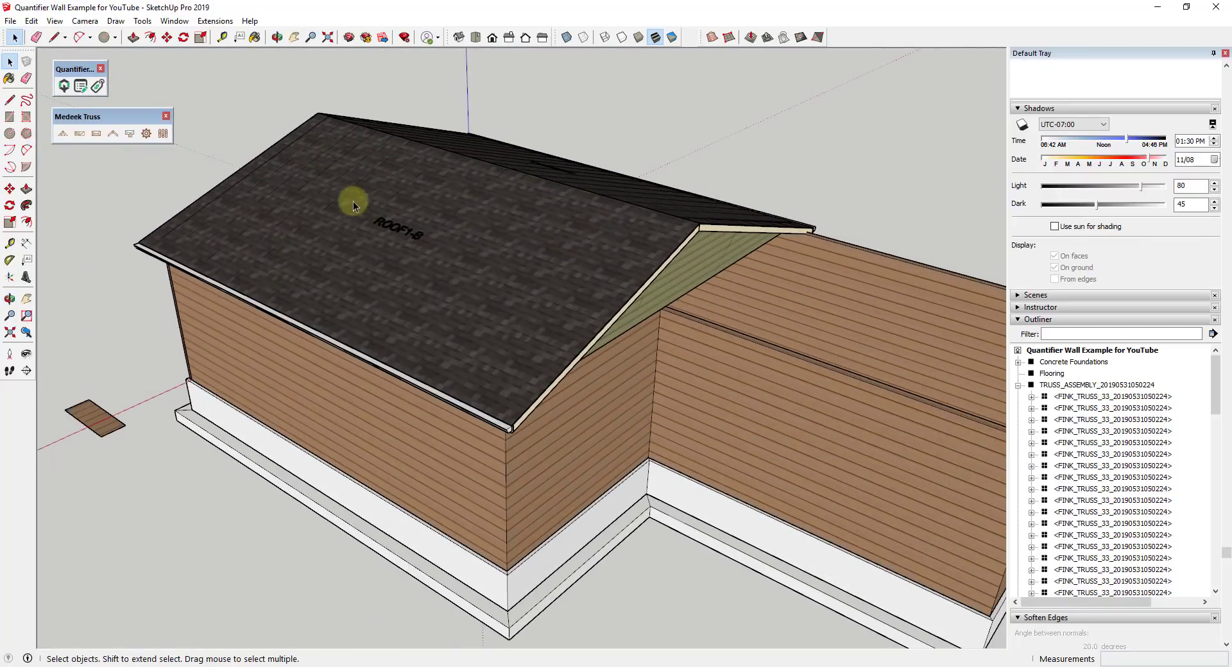
pyautogui.scroll(-5, 673, 247)
pyautogui.moveTo(674, 248); pyautogui.dragTo(564, 275, button='middle')
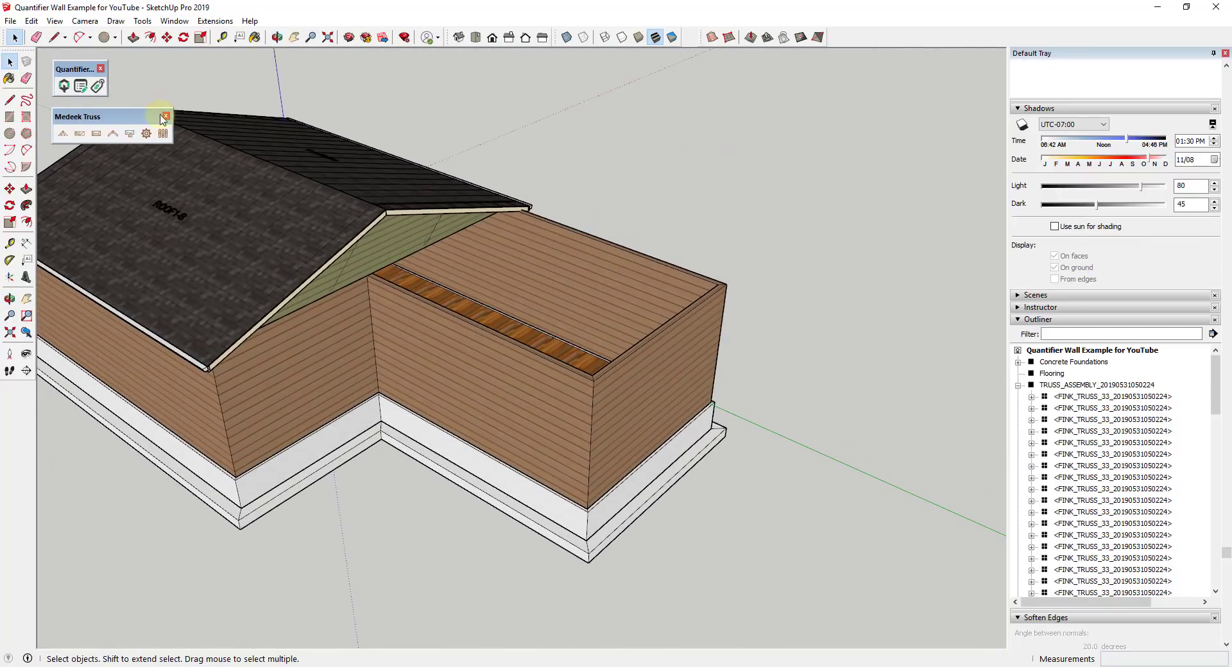
pyautogui.click(57, 133)
pyautogui.click(406, 264)
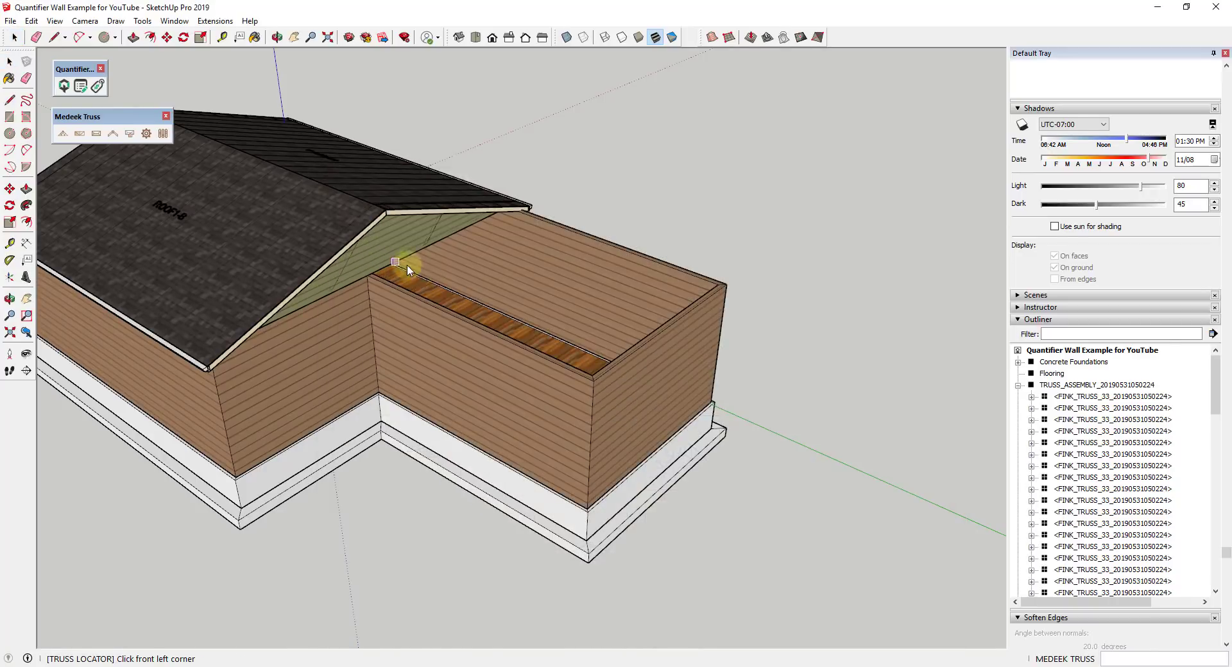
pyautogui.click(595, 376)
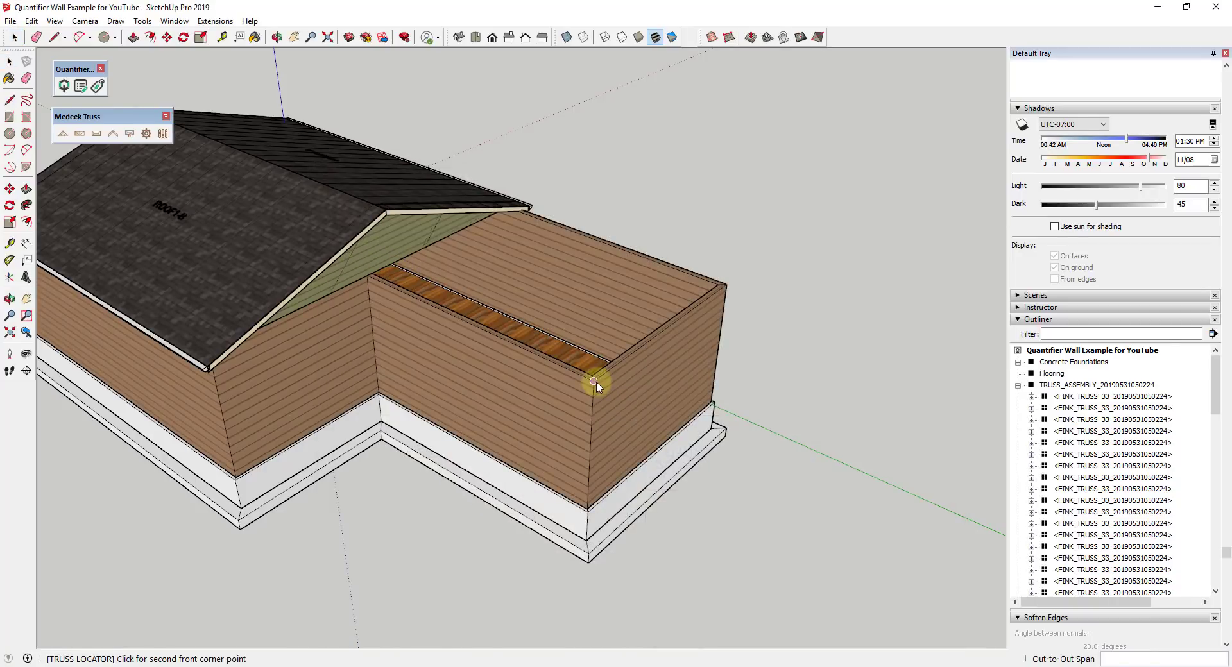
pyautogui.click(731, 290)
pyautogui.scroll(5, 526, 202)
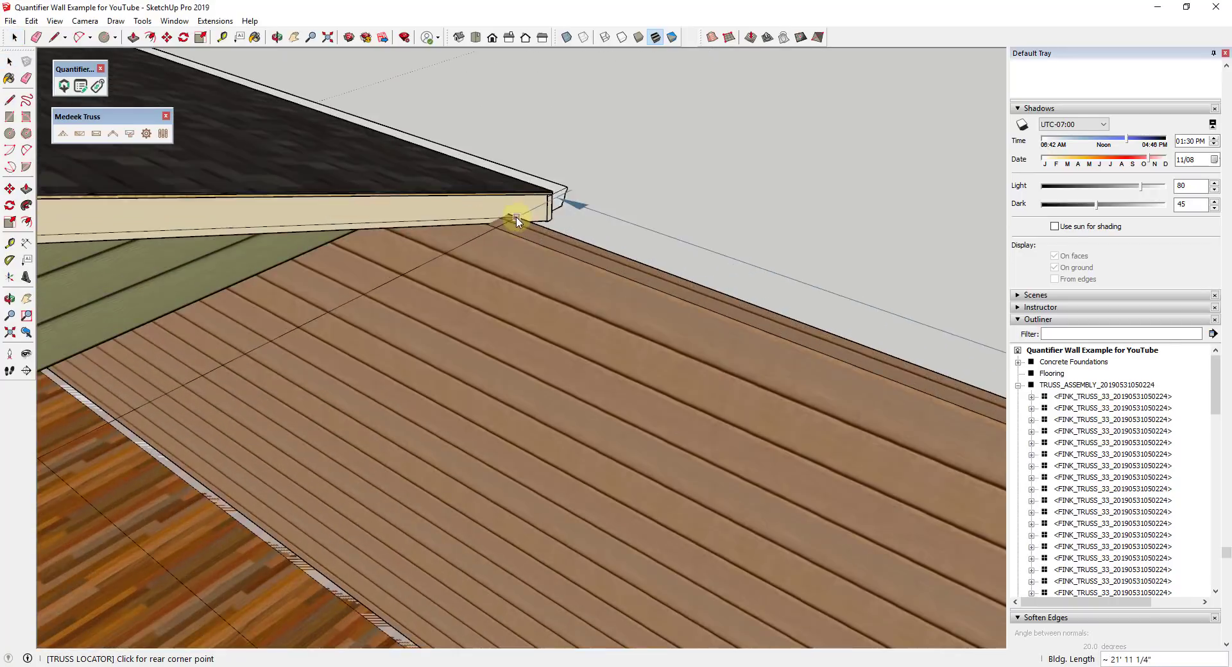
pyautogui.click(517, 222)
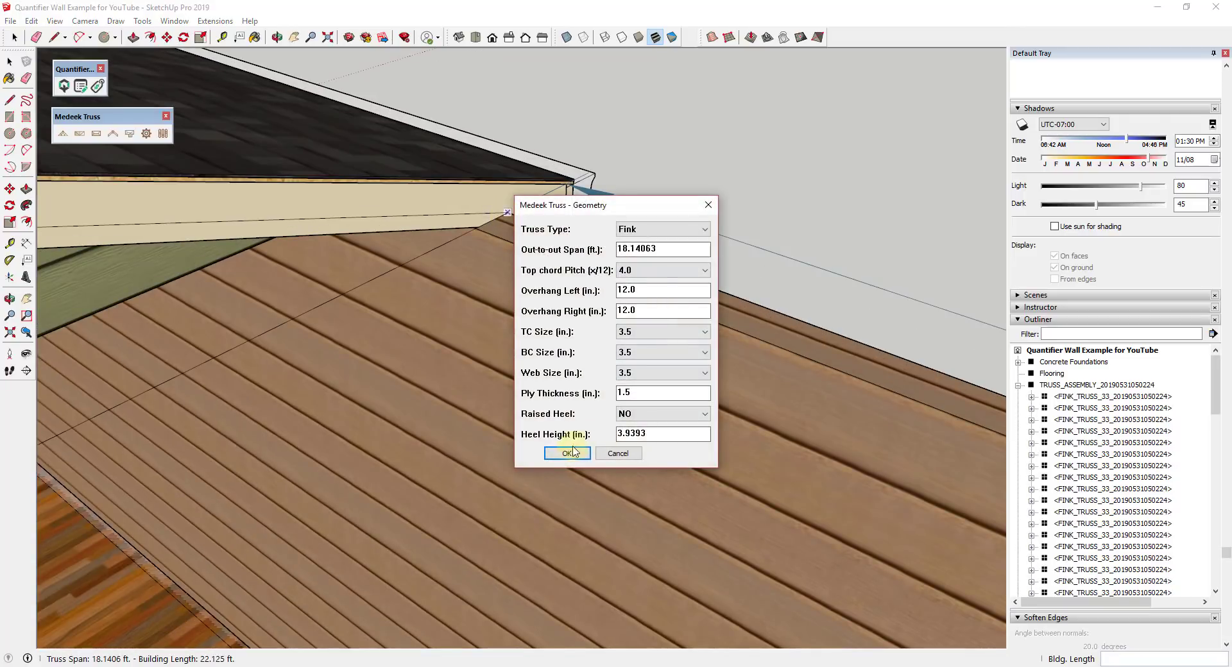
# Generate the narrower wing's Fink truss roof with 4/12 pitch, 12-inch overhangs, the preset advanced roof options and K5 gutters without downspouts
pyautogui.click(573, 451)
pyautogui.click(556, 392)
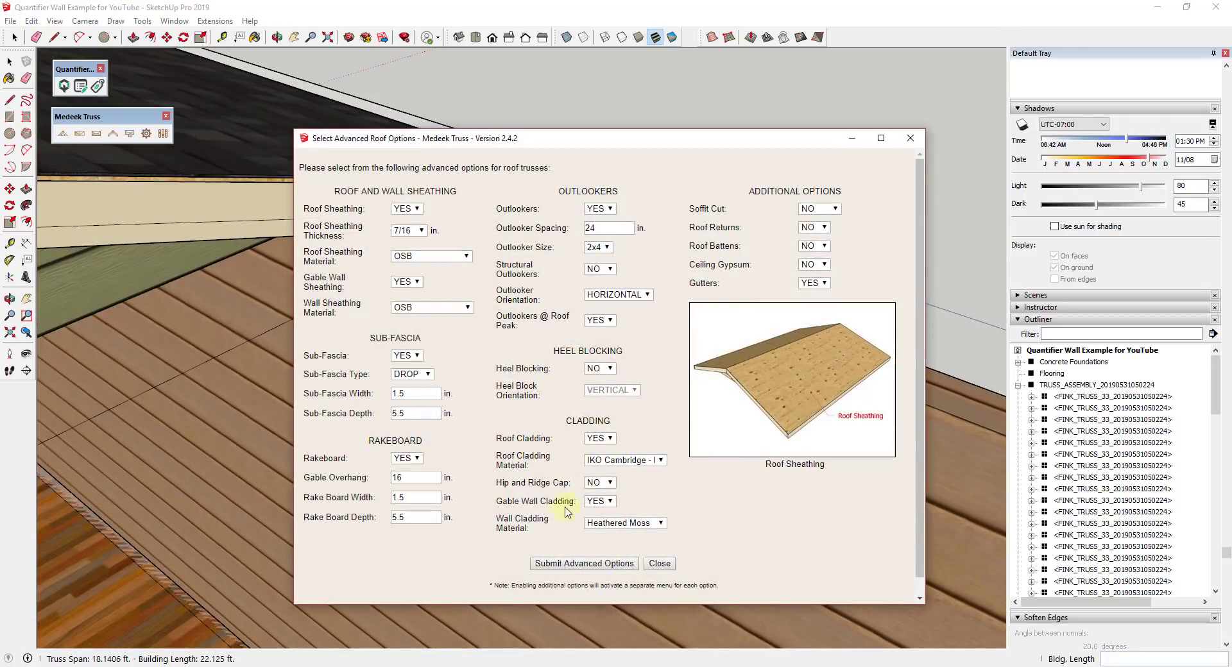
pyautogui.click(565, 568)
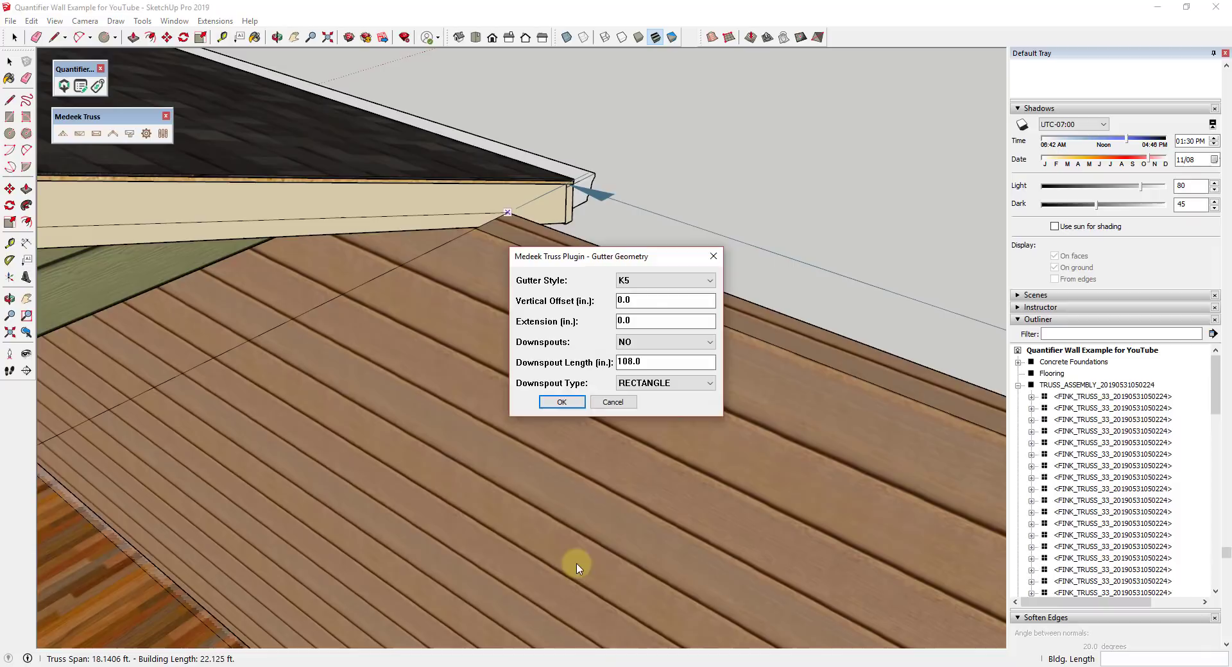
pyautogui.click(563, 404)
# Examine both finished roofs and the parts of their truss assemblies in the model's object list
pyautogui.scroll(-10, 658, 361)
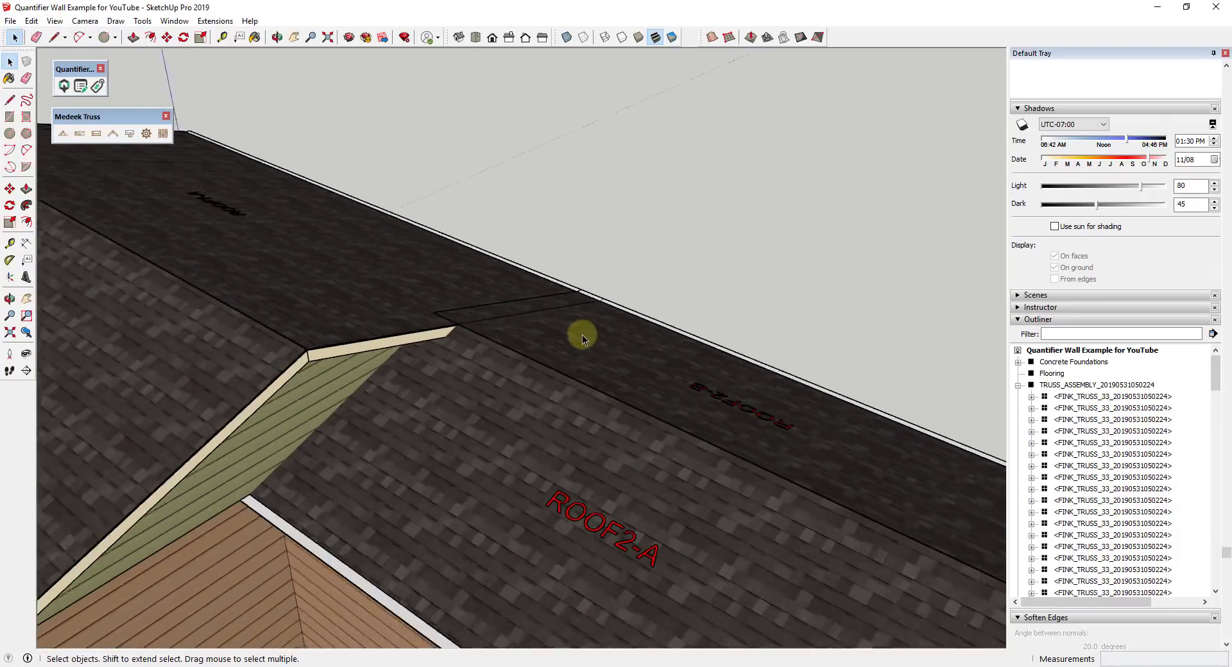
pyautogui.moveTo(577, 332); pyautogui.dragTo(609, 305, button='middle')
pyautogui.scroll(-5, 526, 341)
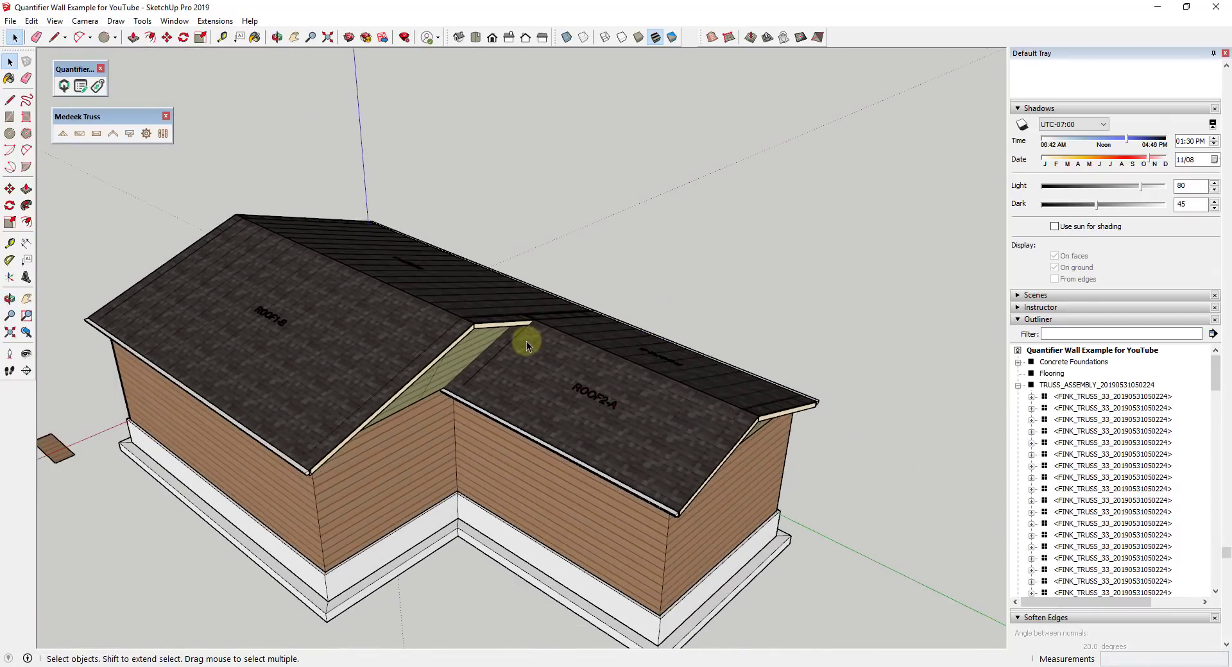
pyautogui.moveTo(527, 341); pyautogui.dragTo(627, 320, button='middle')
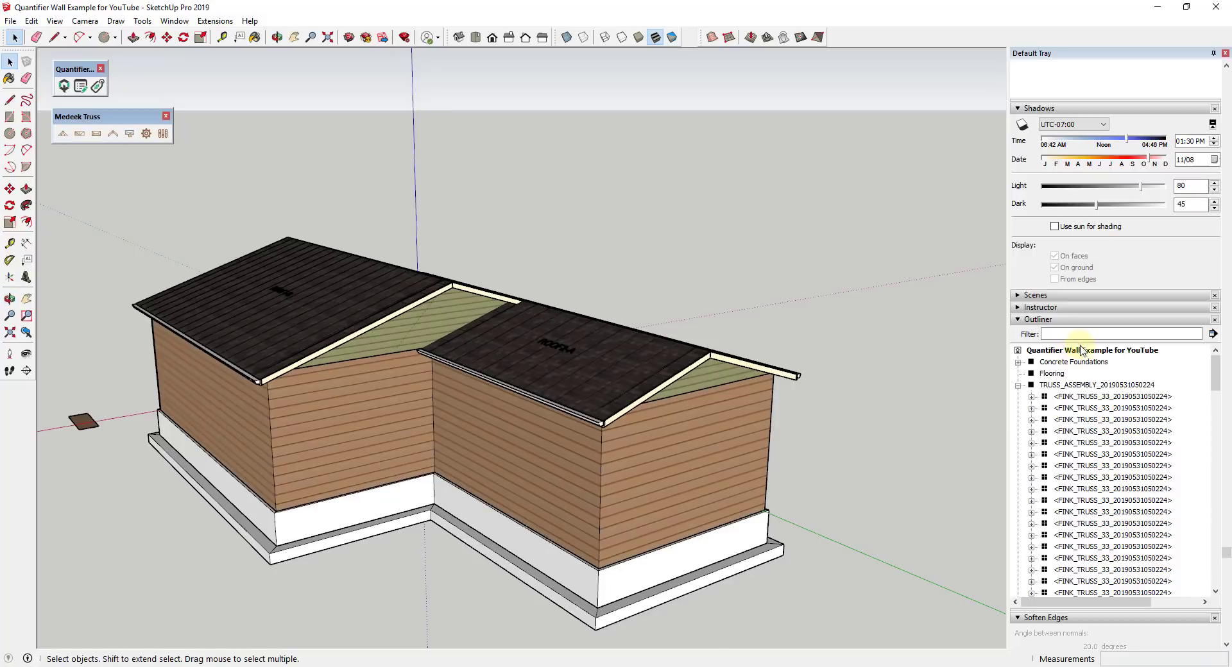
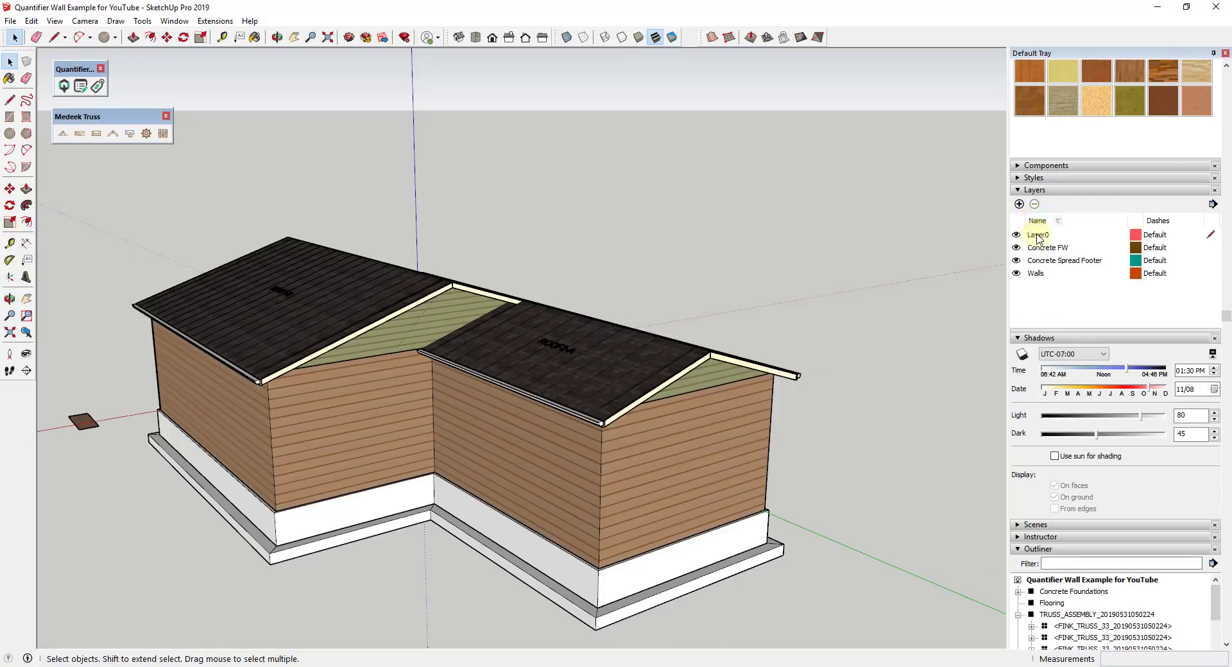
pyautogui.scroll(-5, 1114, 473)
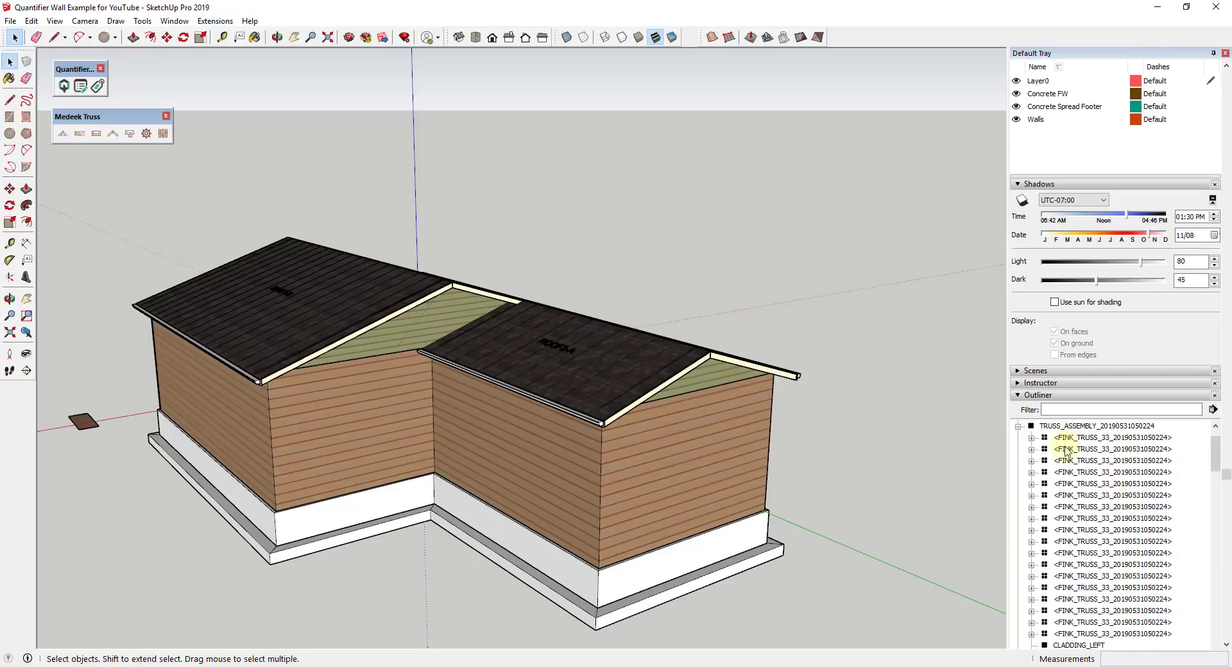
pyautogui.scroll(-10, 1101, 530)
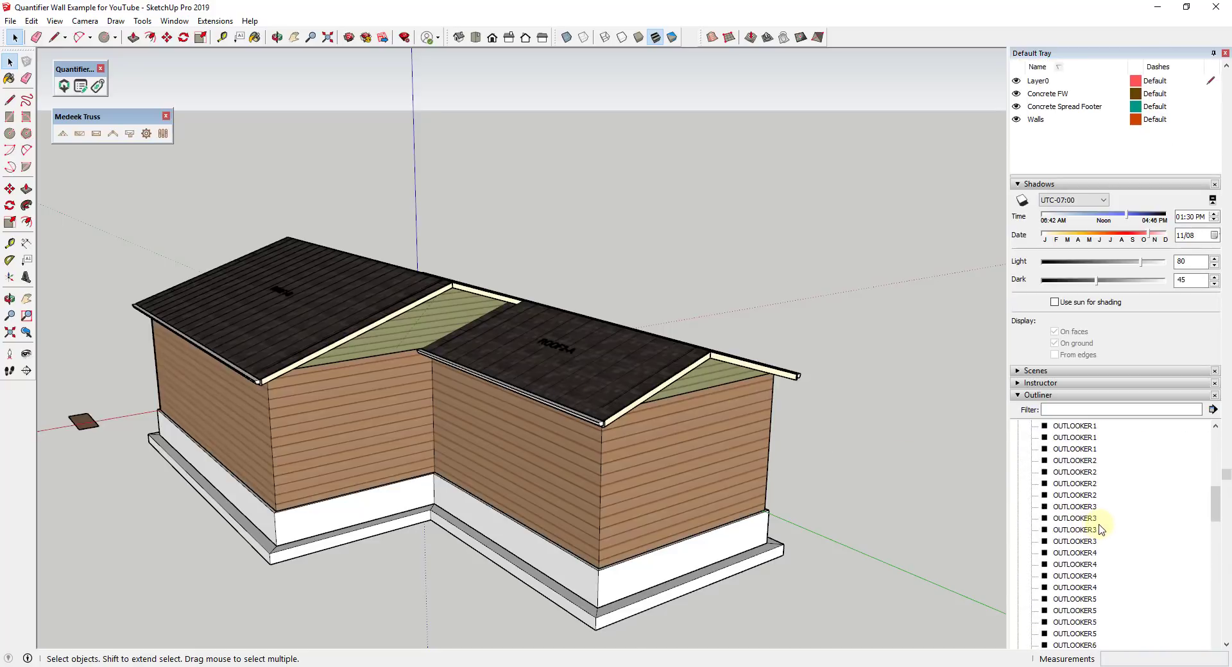
pyautogui.scroll(-6, 1101, 529)
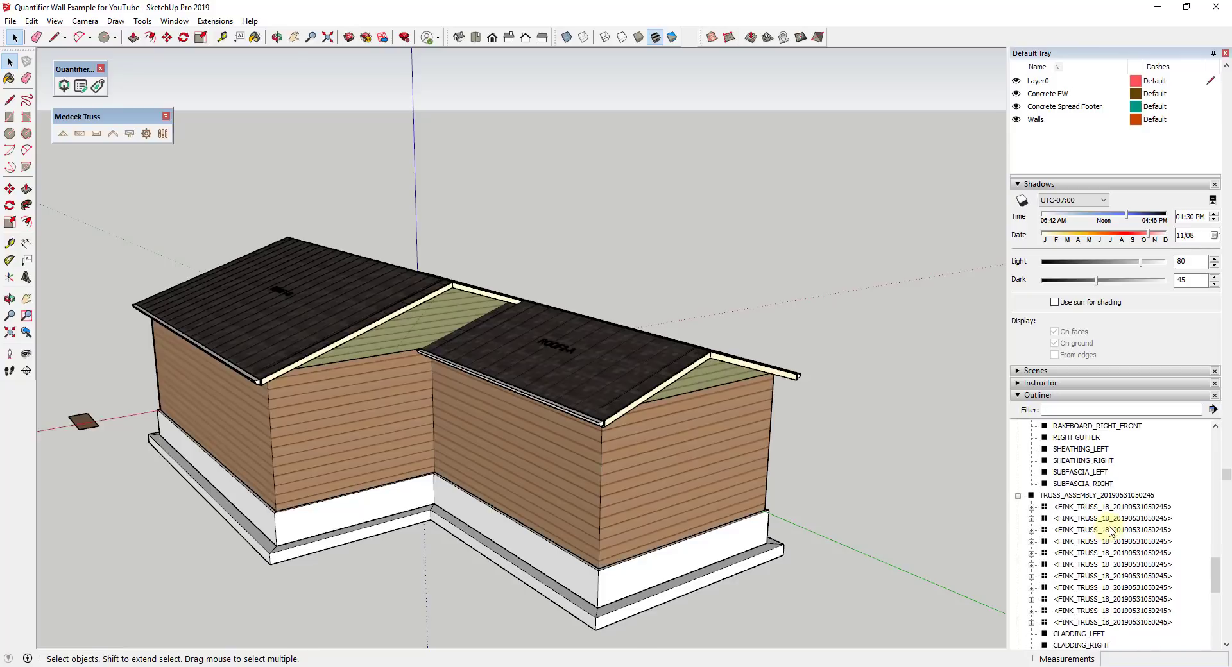
# Open the narrower wing's truss assembly for editing and hide the cladding and sheathing of its front roof slope
pyautogui.moveTo(756, 517); pyautogui.dragTo(662, 426, button='middle')
pyautogui.doubleClick(663, 426)
pyautogui.click(663, 428)
pyautogui.rightClick(663, 428)
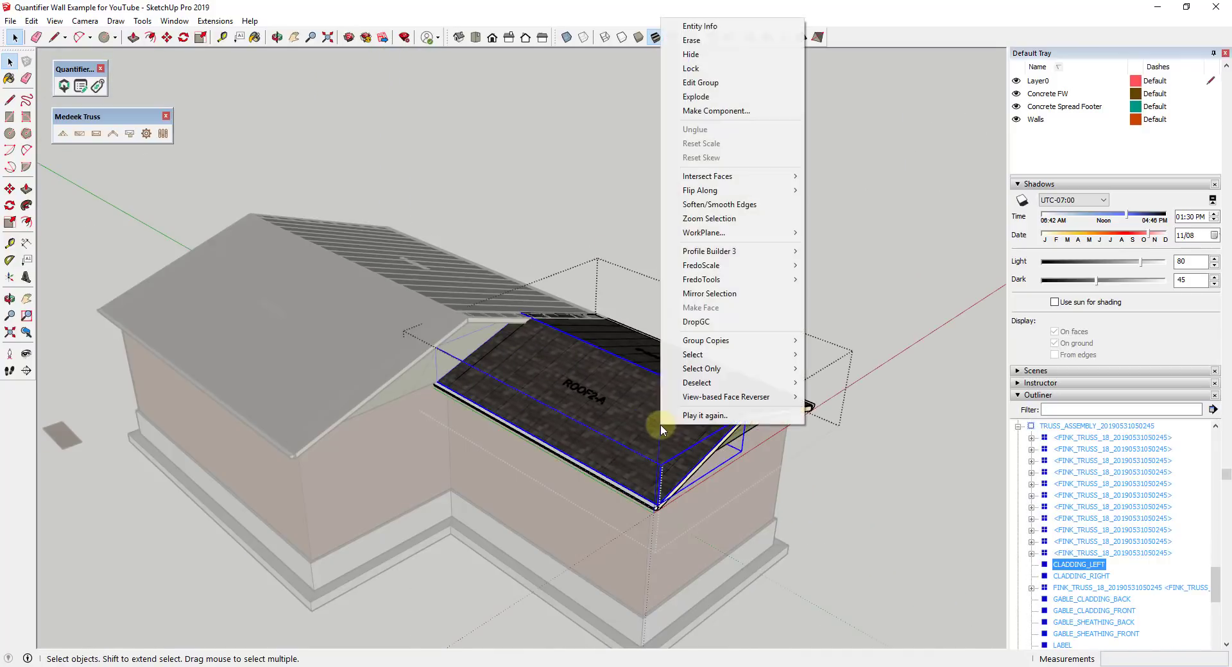
pyautogui.click(689, 55)
pyautogui.click(644, 418)
pyautogui.rightClick(643, 418)
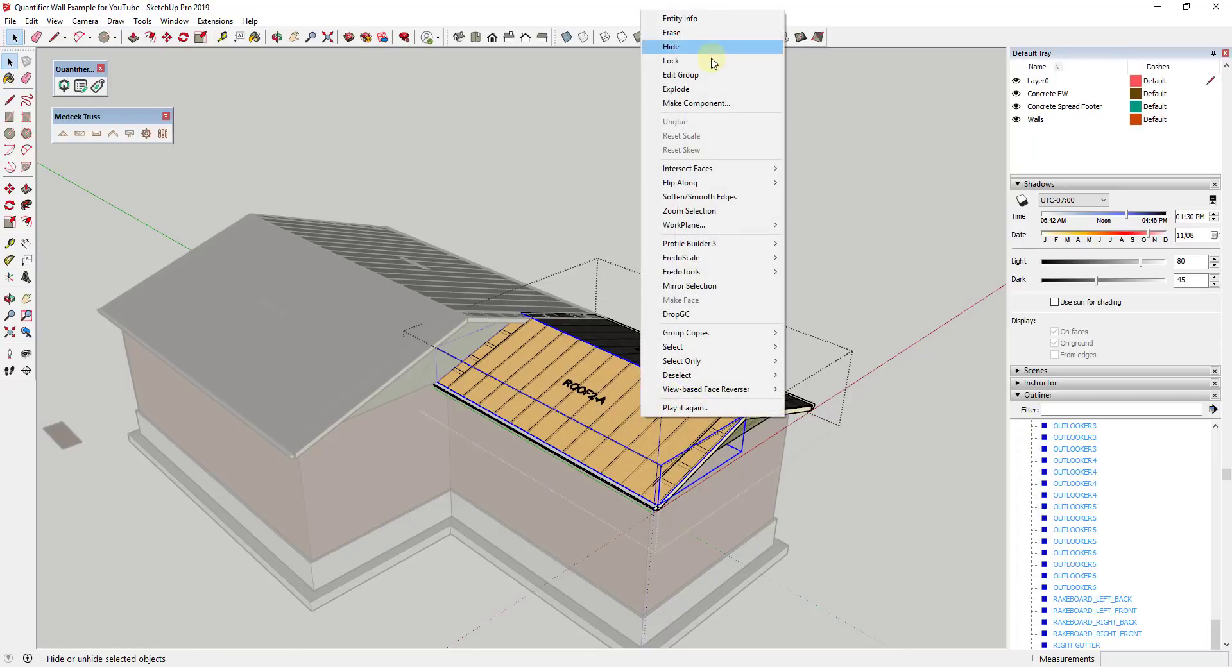
pyautogui.click(687, 55)
# Examine the exposed trusses and outlookers of the narrower wing's roof from several angles
pyautogui.scroll(5, 671, 443)
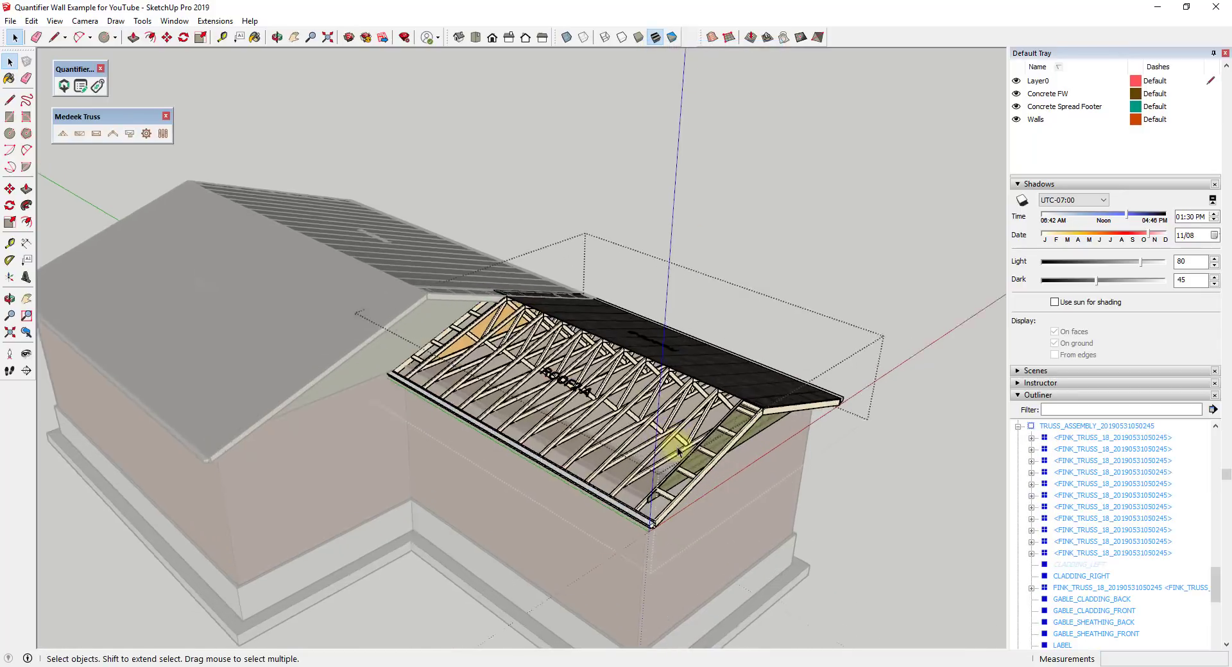
pyautogui.moveTo(671, 440); pyautogui.dragTo(861, 297, button='middle')
pyautogui.scroll(-5, 668, 394)
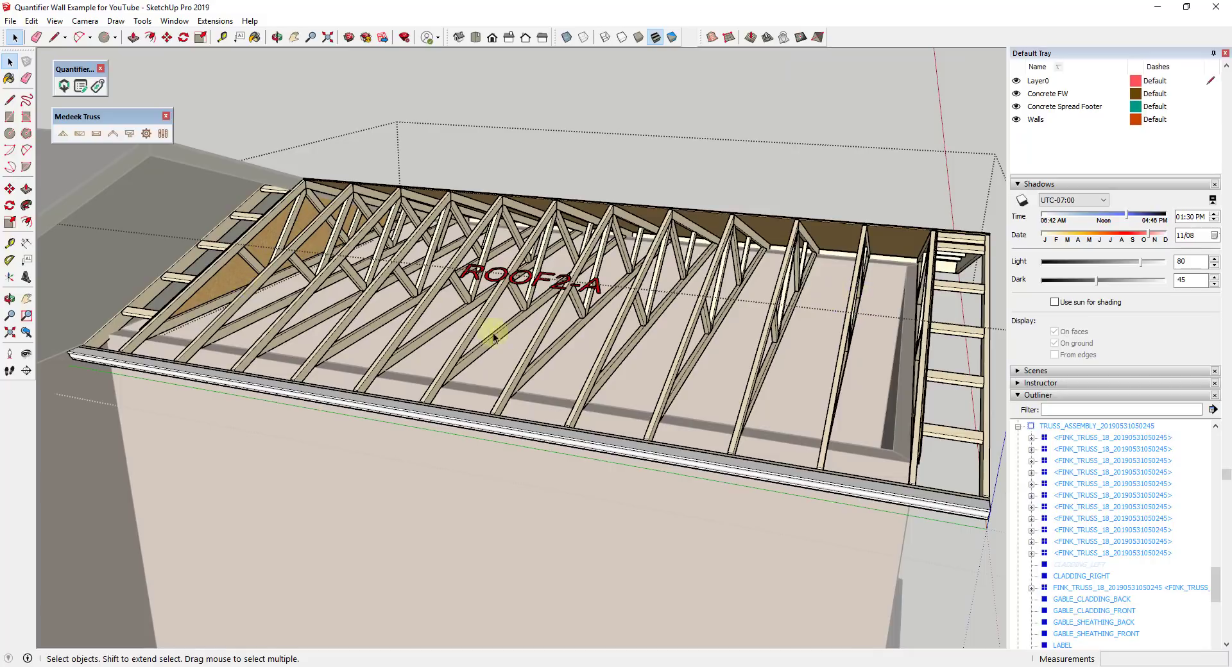
pyautogui.scroll(2, 811, 406)
pyautogui.scroll(-4, 866, 424)
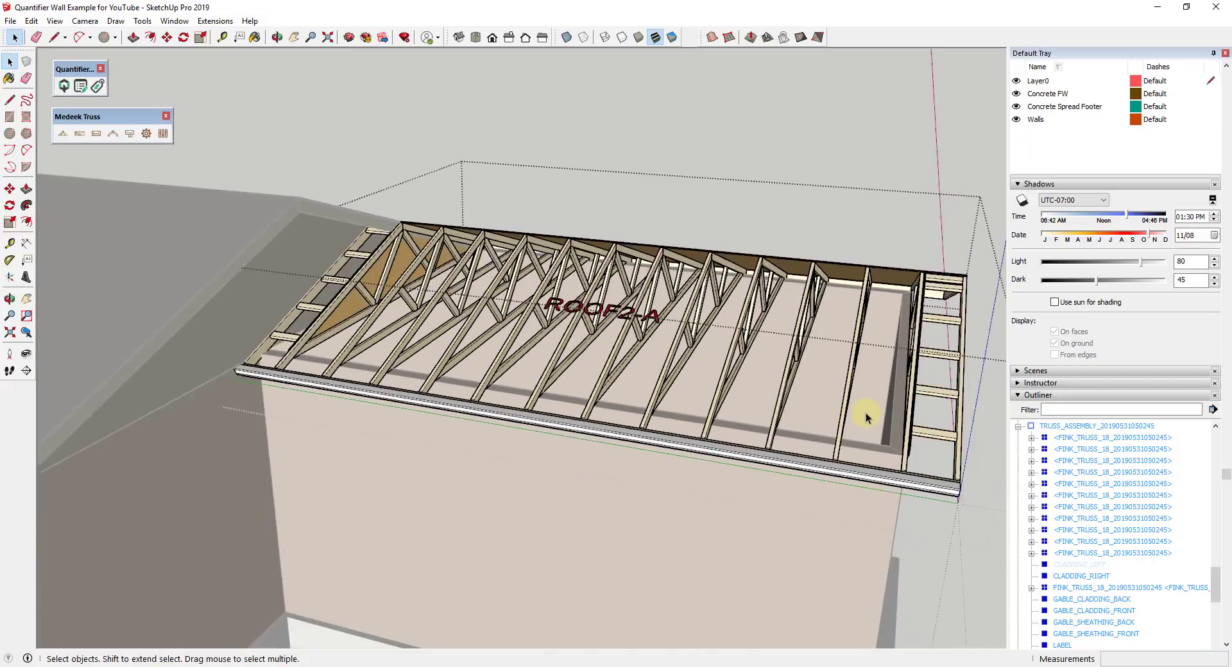
pyautogui.moveTo(868, 398); pyautogui.dragTo(792, 417, button='middle')
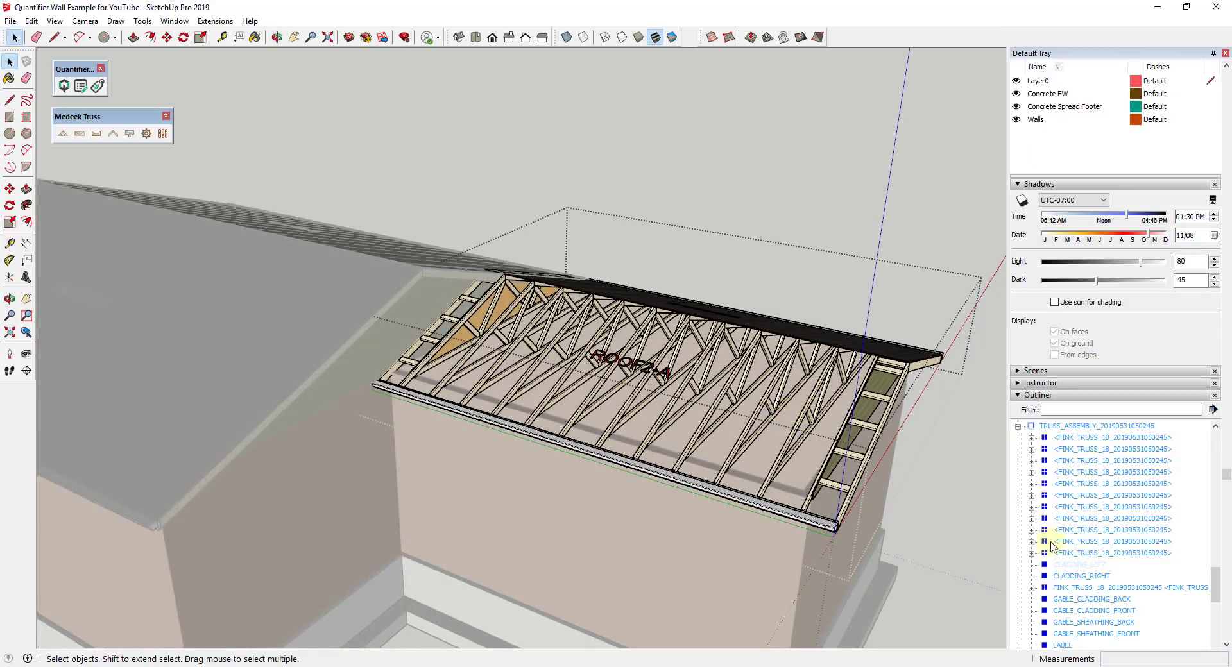
# Close the Medeek Truss tool set and open Quantifier Pro with its object cost data beneath the report
pyautogui.click(166, 117)
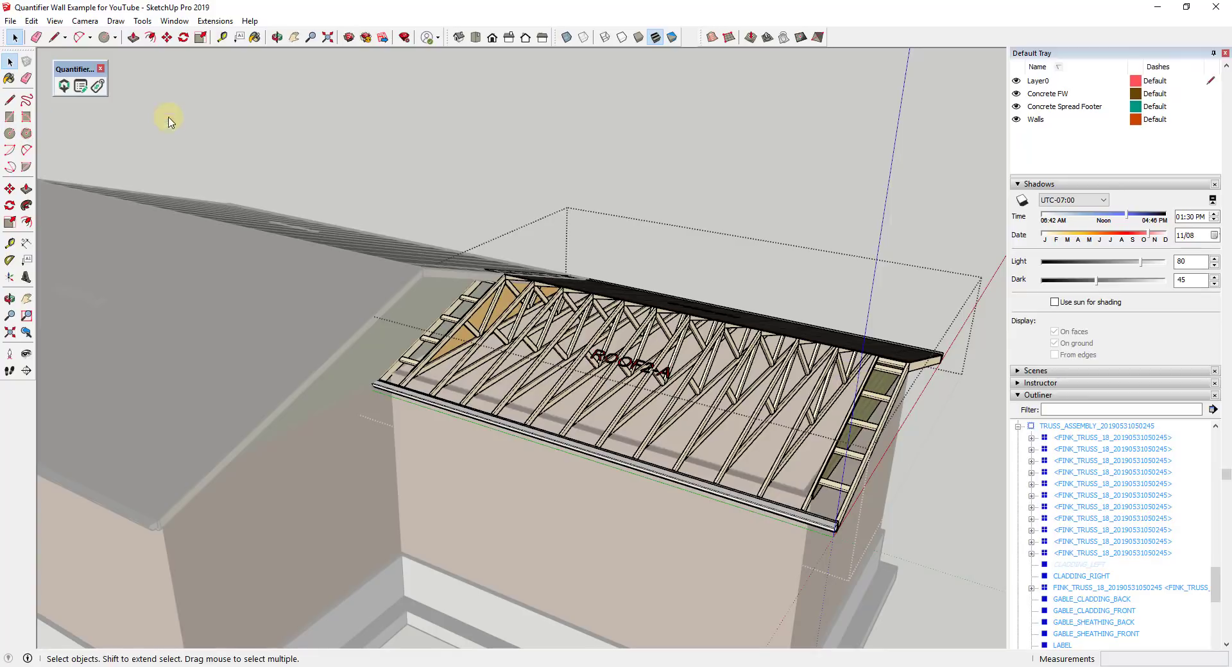
pyautogui.click(63, 86)
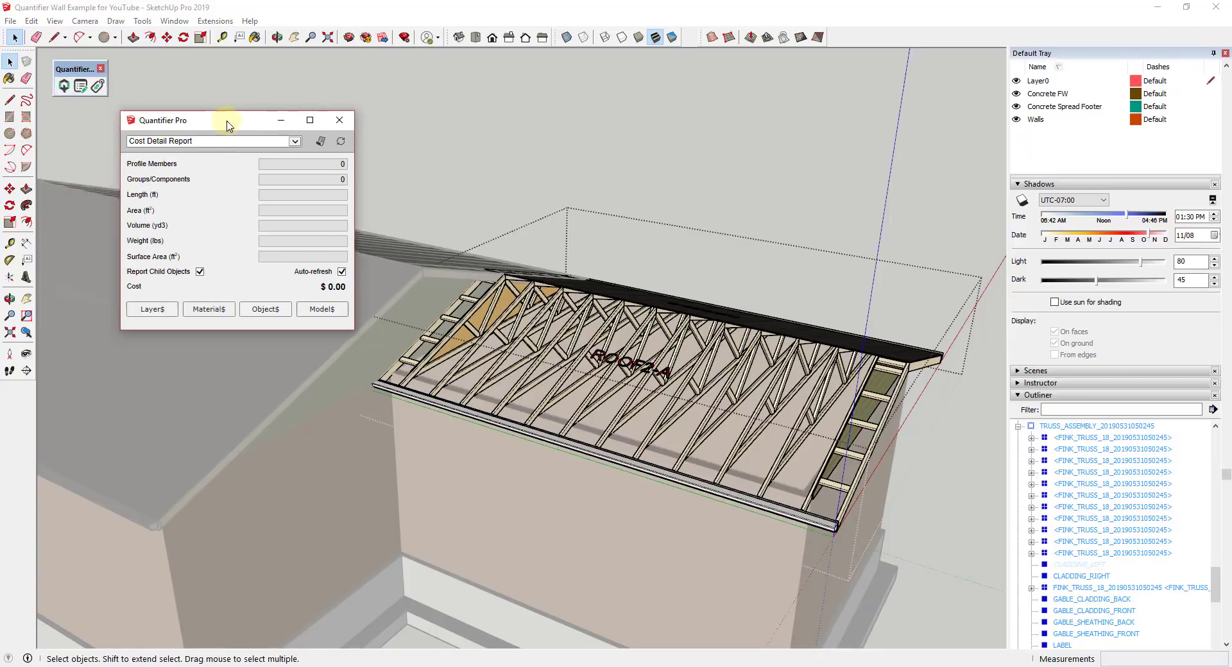
pyautogui.moveTo(228, 124); pyautogui.dragTo(229, 85)
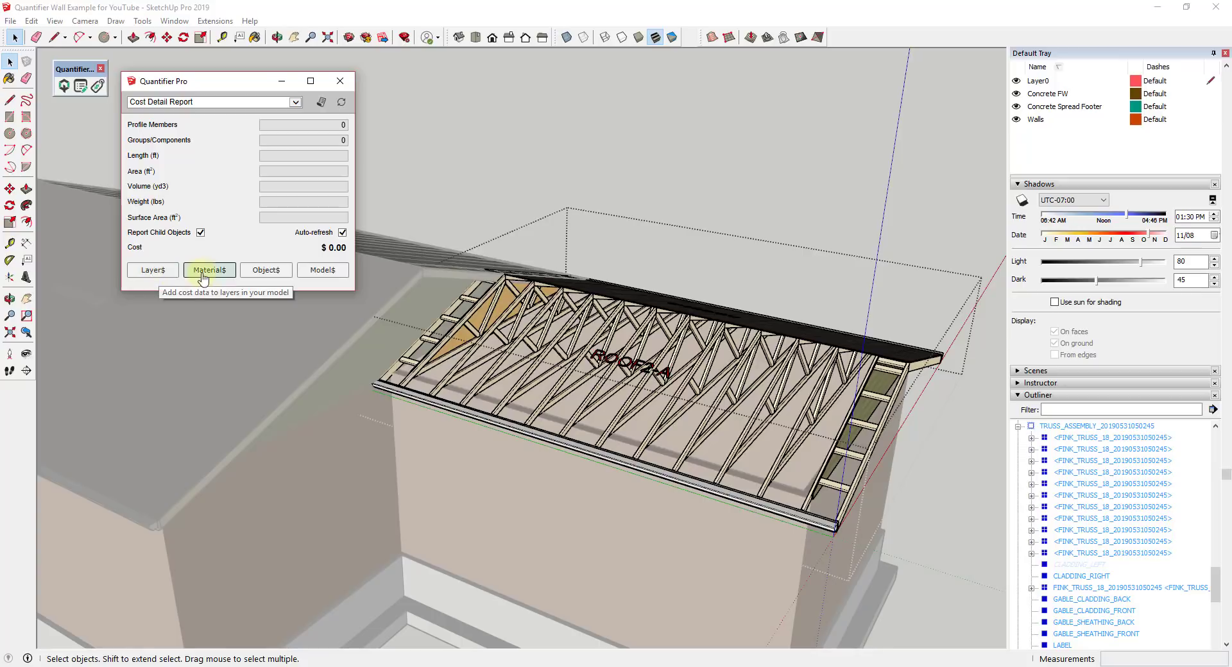
pyautogui.click(265, 275)
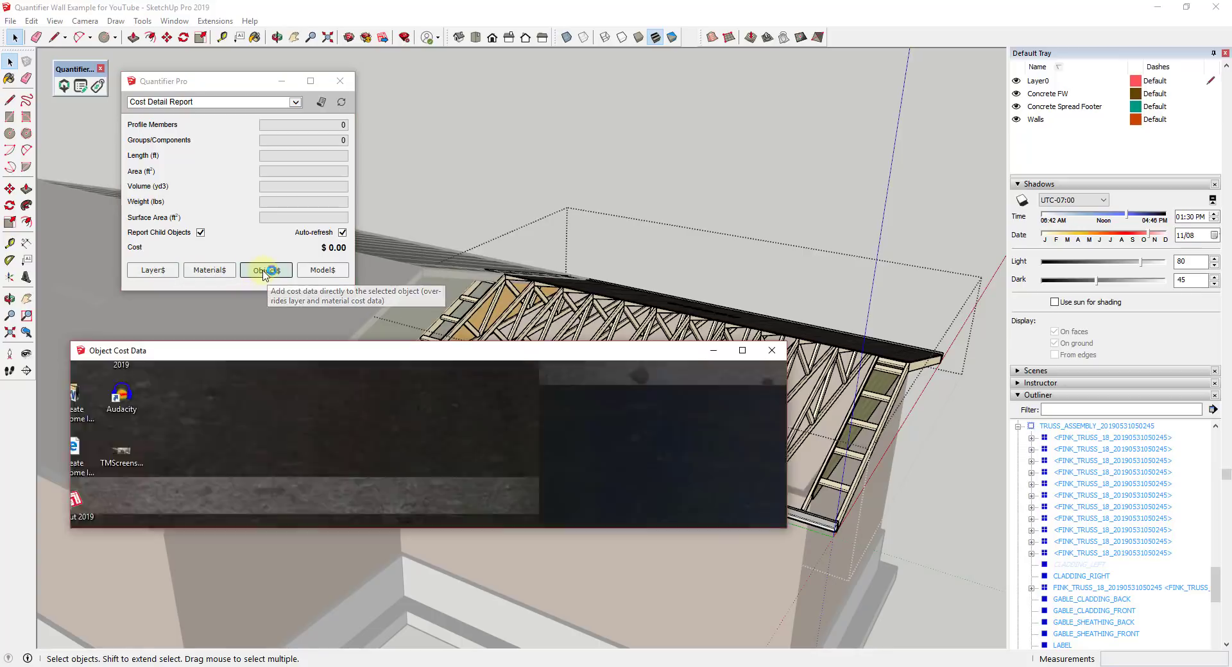
pyautogui.moveTo(498, 356); pyautogui.dragTo(488, 433)
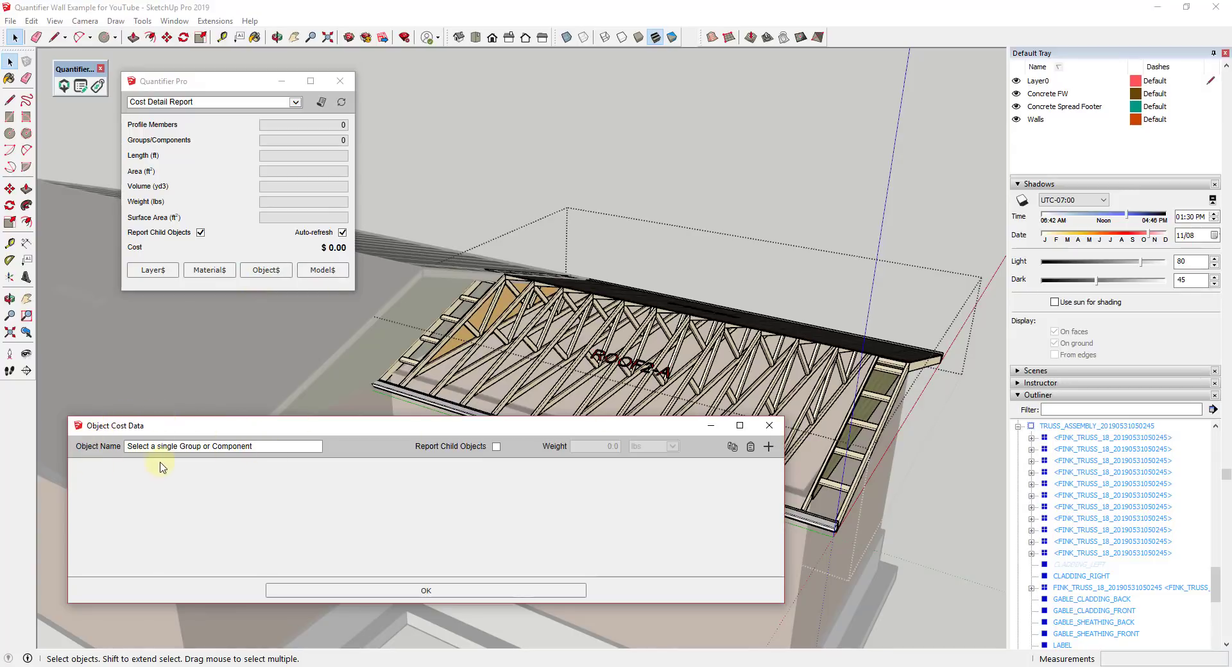
# Assign object cost data to one FINK_TRUSS_18 truss of the narrower wing: code 06_01_01, input EA, unit cost 350 and tax 7.65%
pyautogui.click(825, 397)
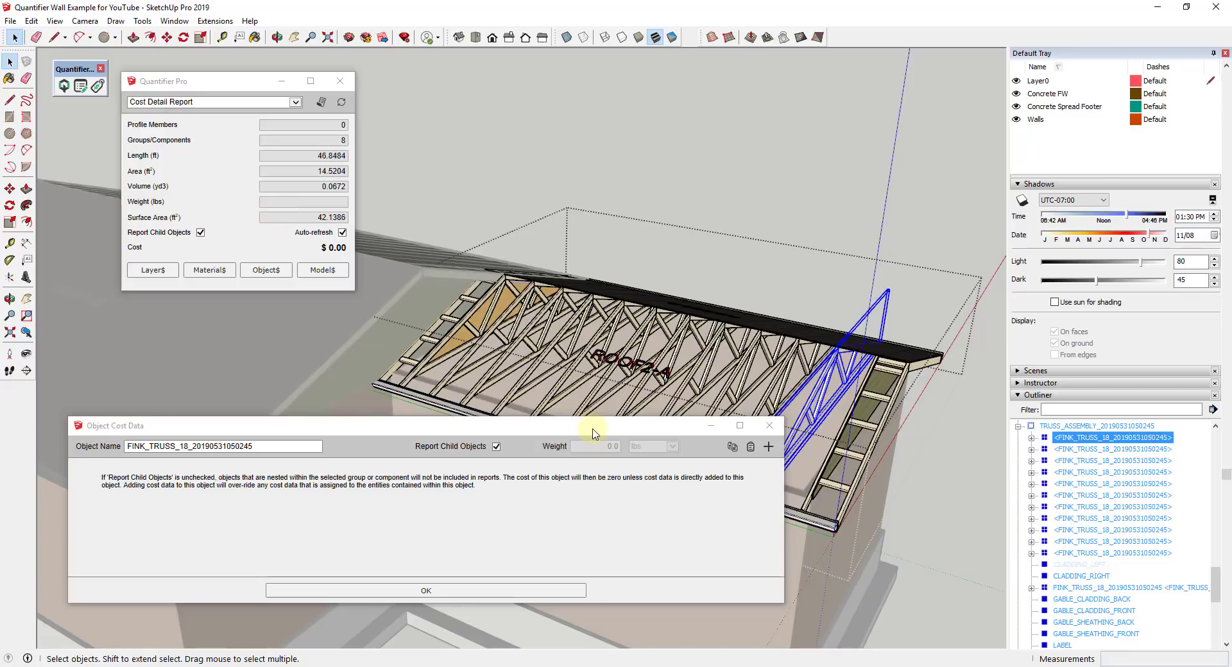
pyautogui.moveTo(593, 435); pyautogui.dragTo(586, 436)
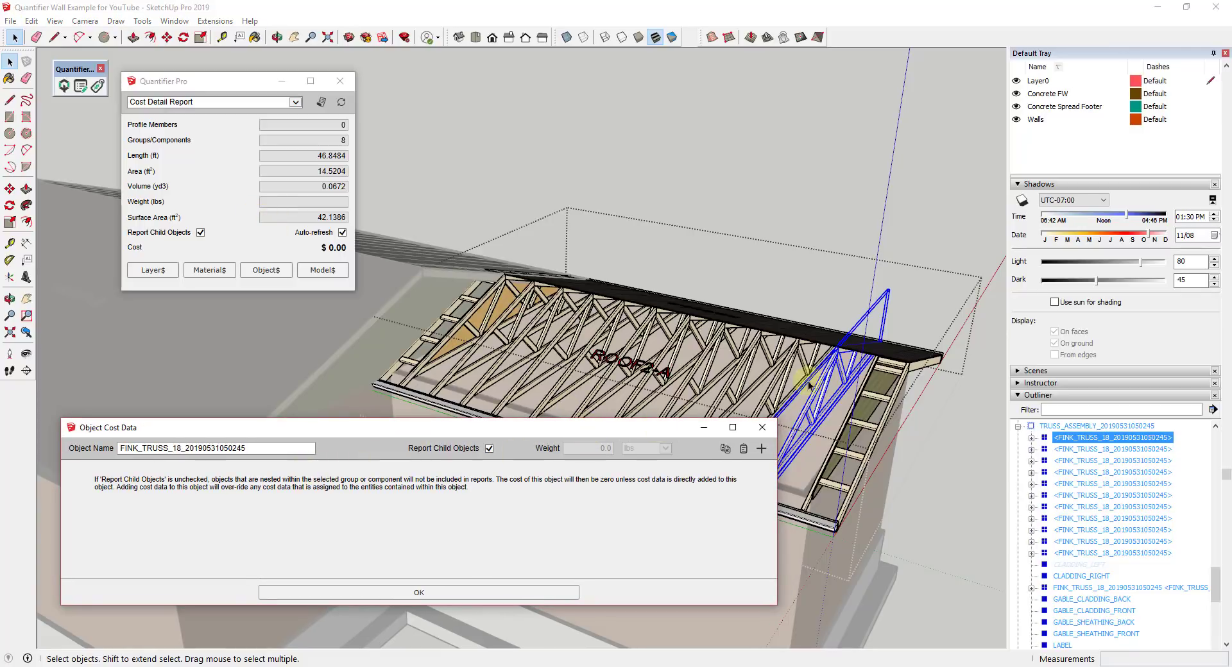
pyautogui.click(762, 450)
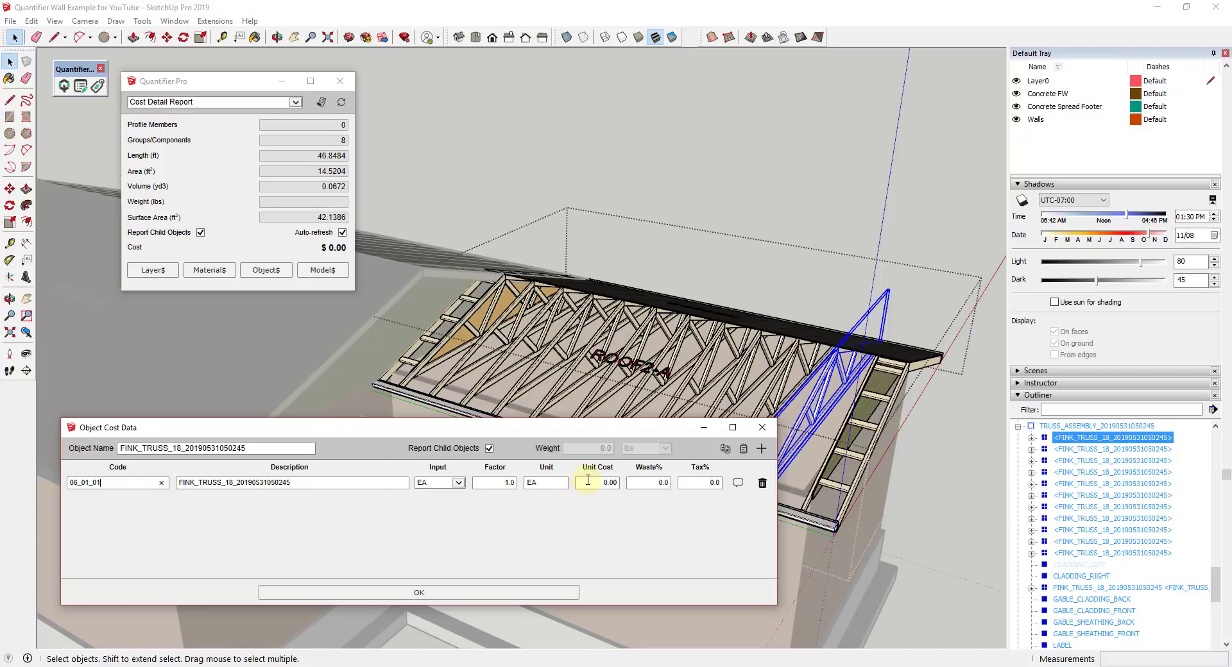
pyautogui.click(616, 481)
pyautogui.write('350')
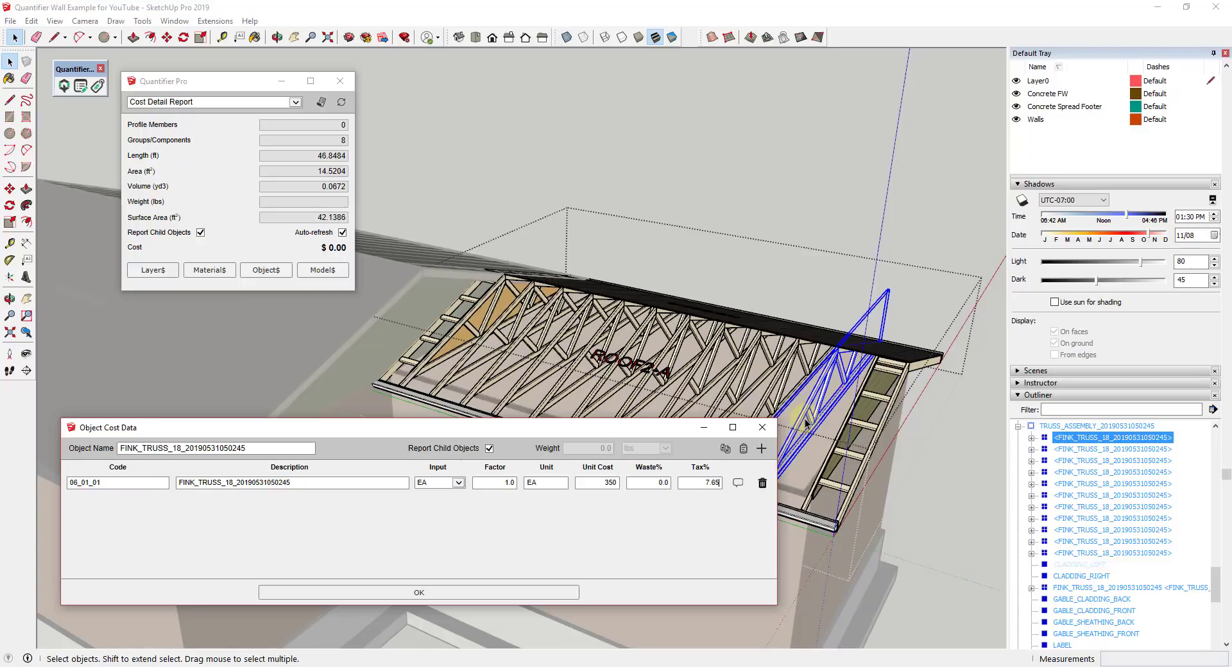
pyautogui.click(420, 594)
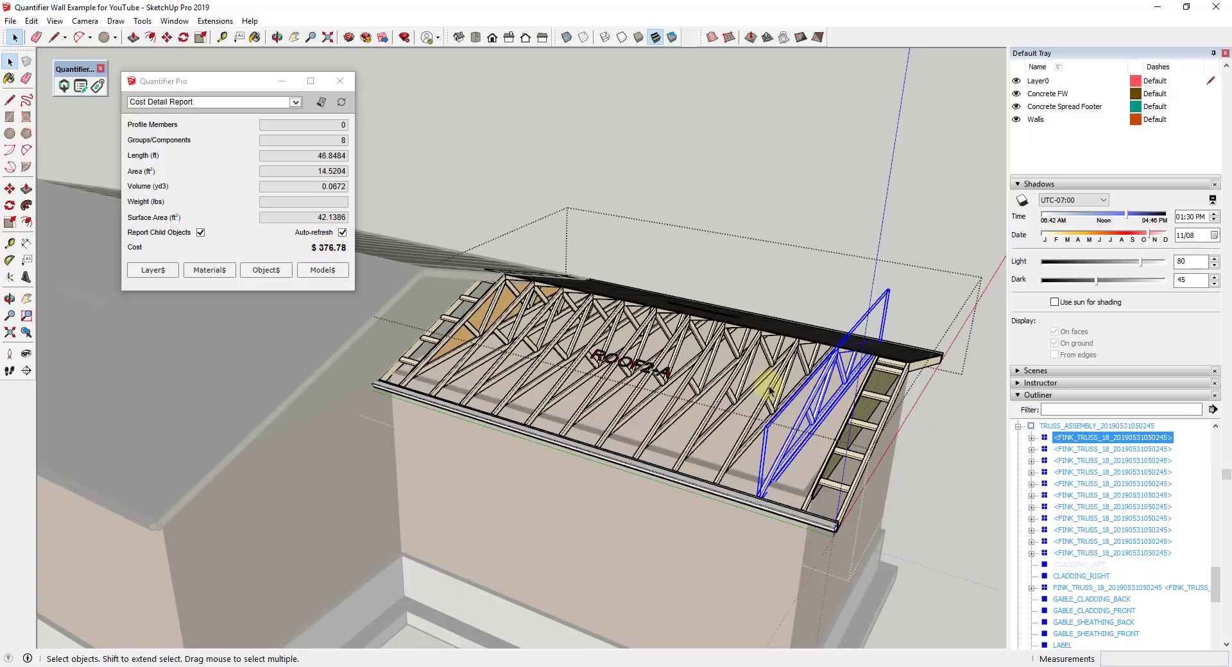
# Check the reported cost of several other trusses and the gable-end truss in the narrower wing's roof
pyautogui.click(770, 392)
pyautogui.click(734, 387)
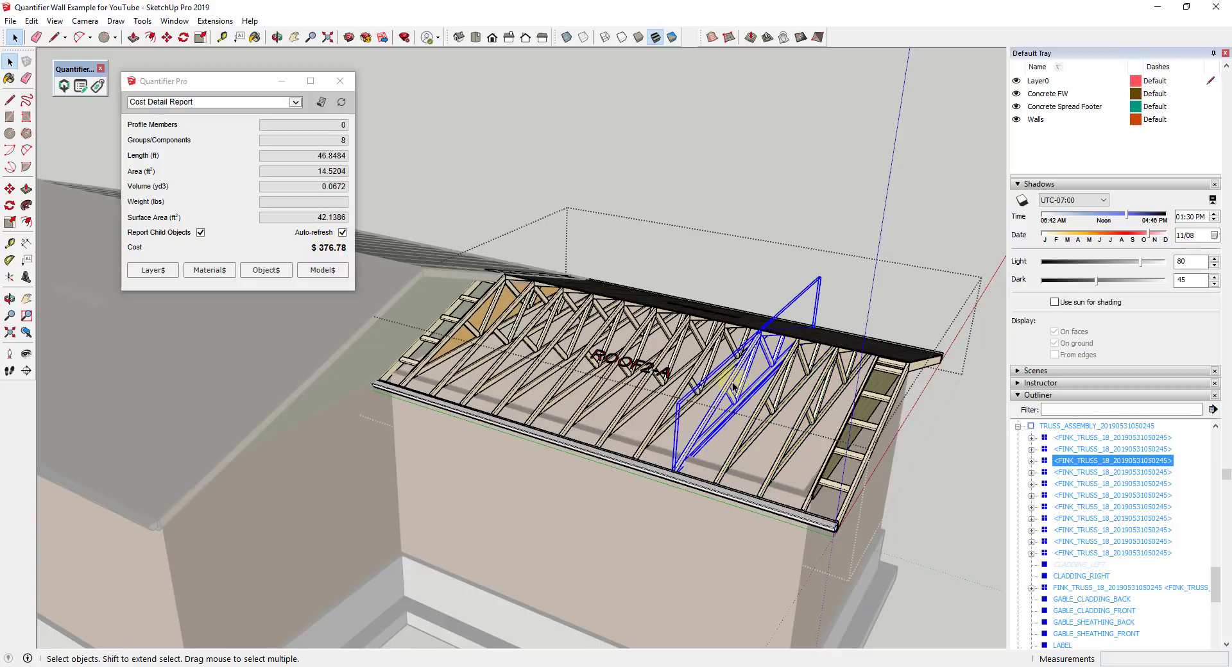
pyautogui.click(698, 373)
pyautogui.click(884, 426)
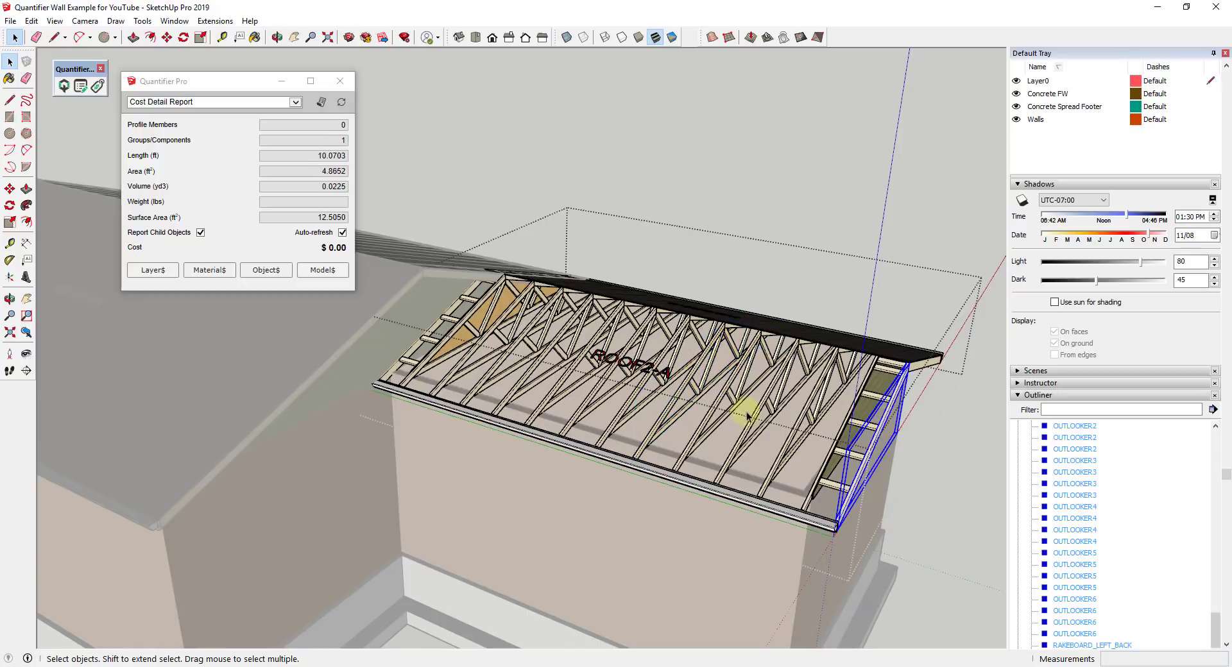
pyautogui.click(679, 396)
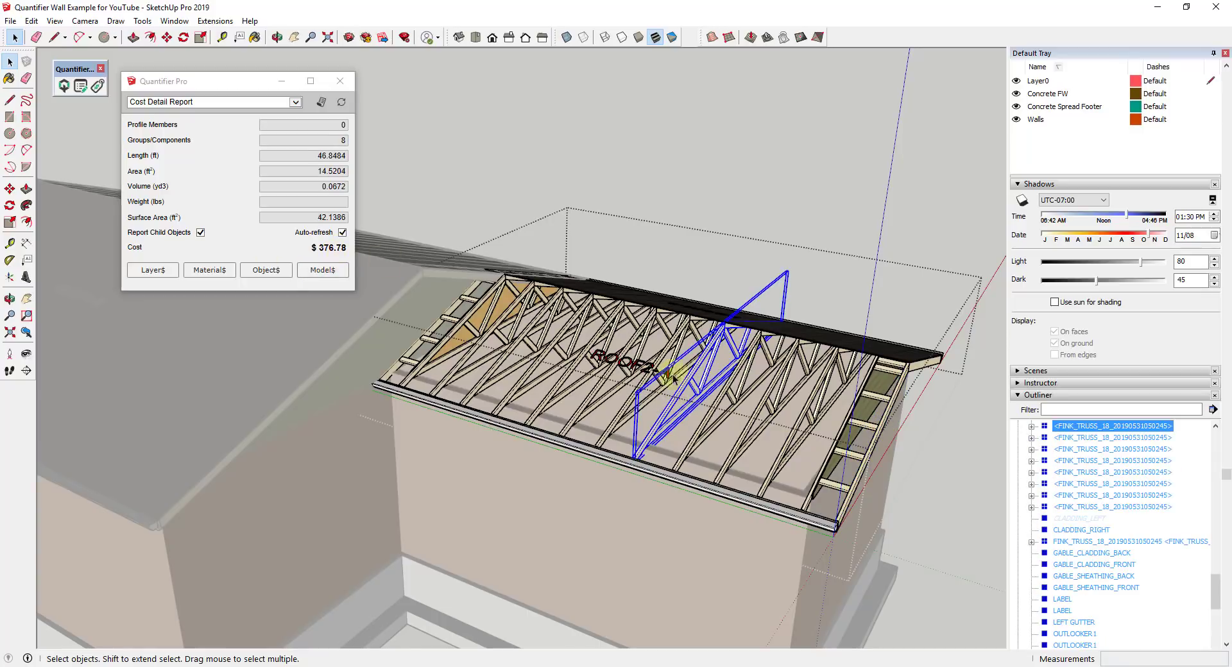
pyautogui.click(642, 383)
# Select the narrower wing's entire truss assembly and refresh the cost detail report for it
pyautogui.scroll(3, 1092, 527)
pyautogui.click(1062, 485)
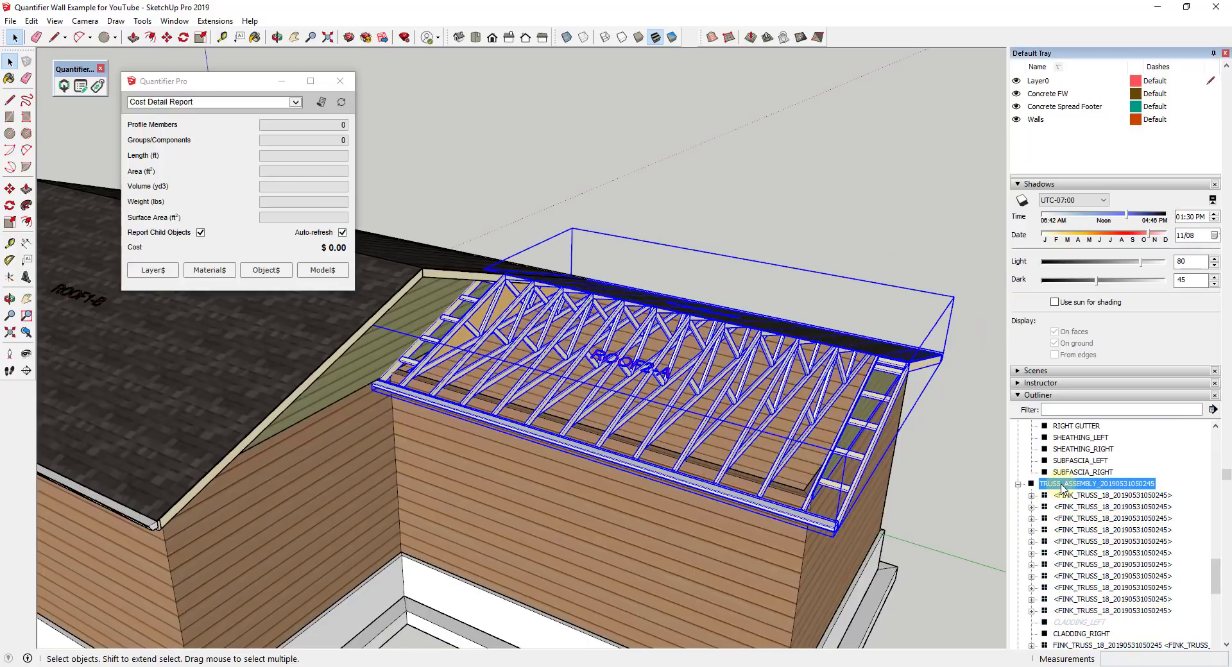
pyautogui.click(341, 102)
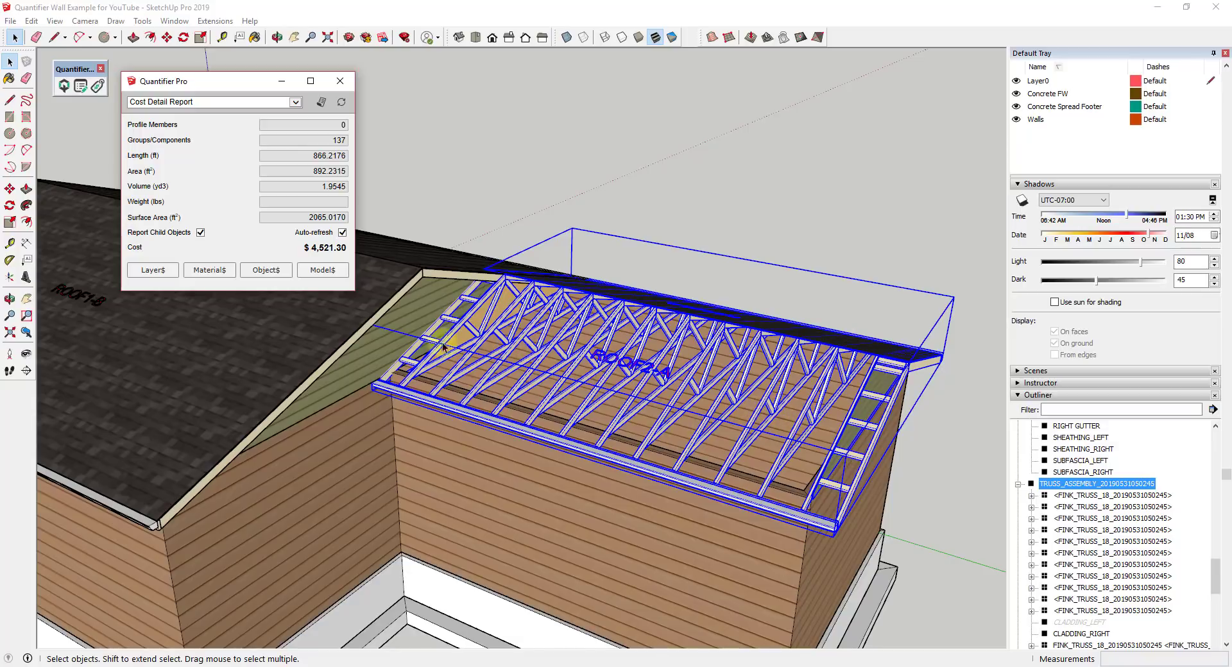
# Open the wider wing's truss assembly for editing and select its first FINK_TRUSS_33 truss
pyautogui.scroll(-2, 719, 394)
pyautogui.scroll(-2, 834, 414)
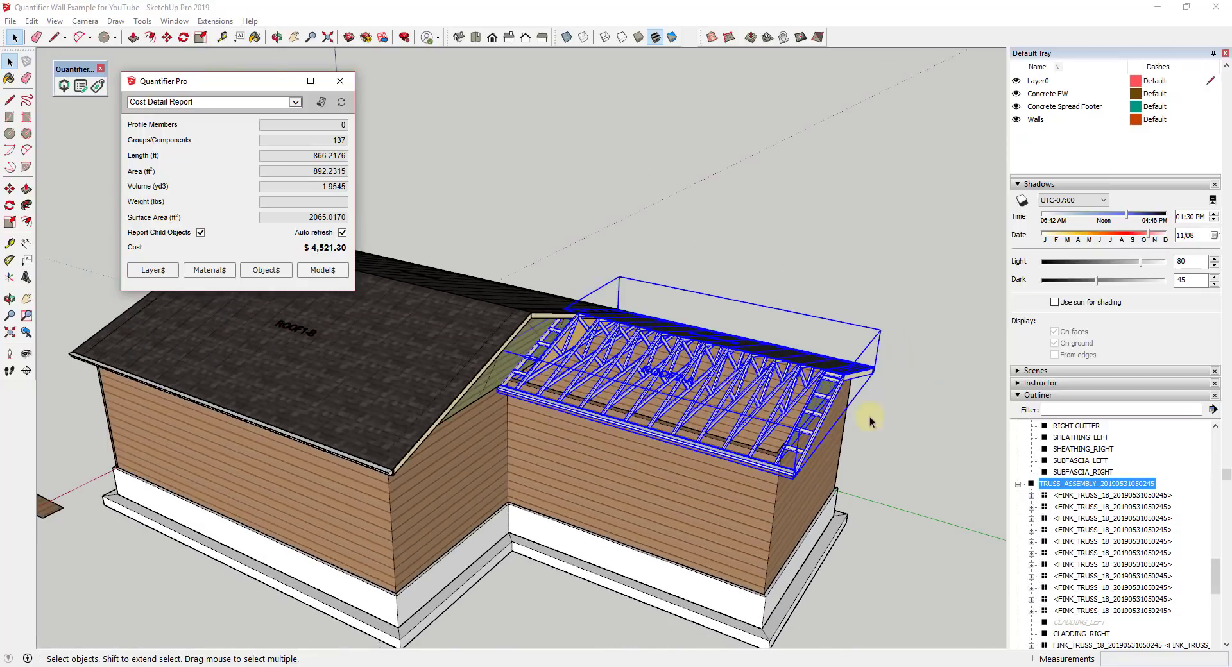
pyautogui.scroll(-2, 1100, 516)
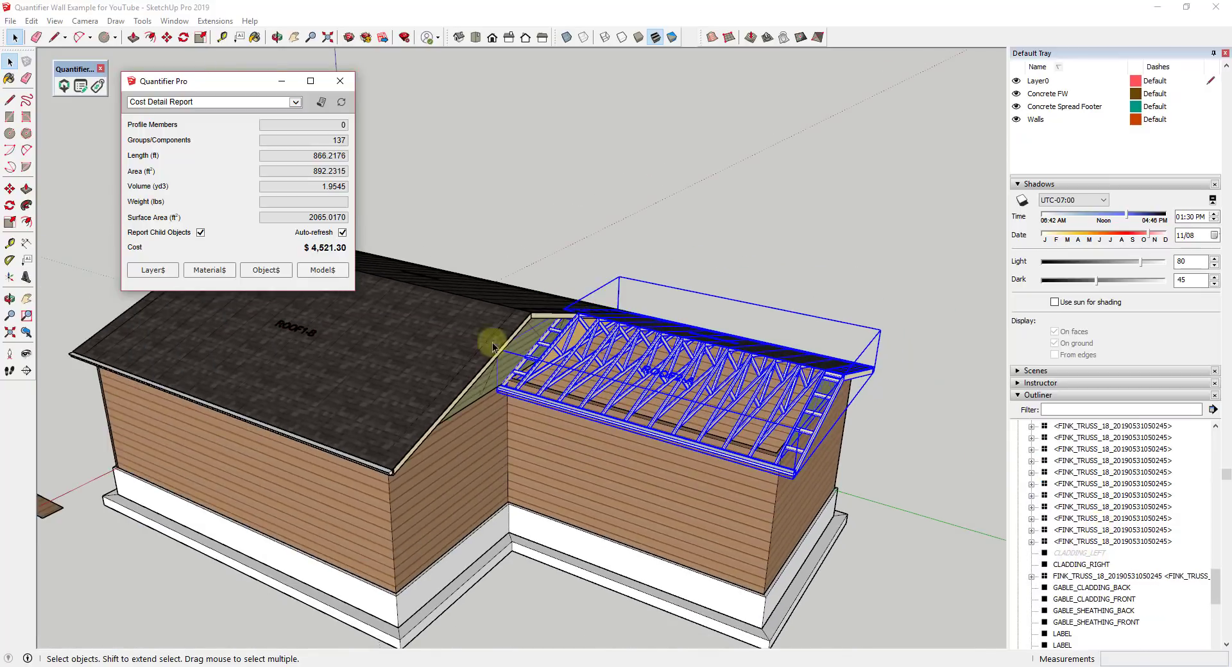
pyautogui.moveTo(768, 387); pyautogui.dragTo(457, 378, button='middle')
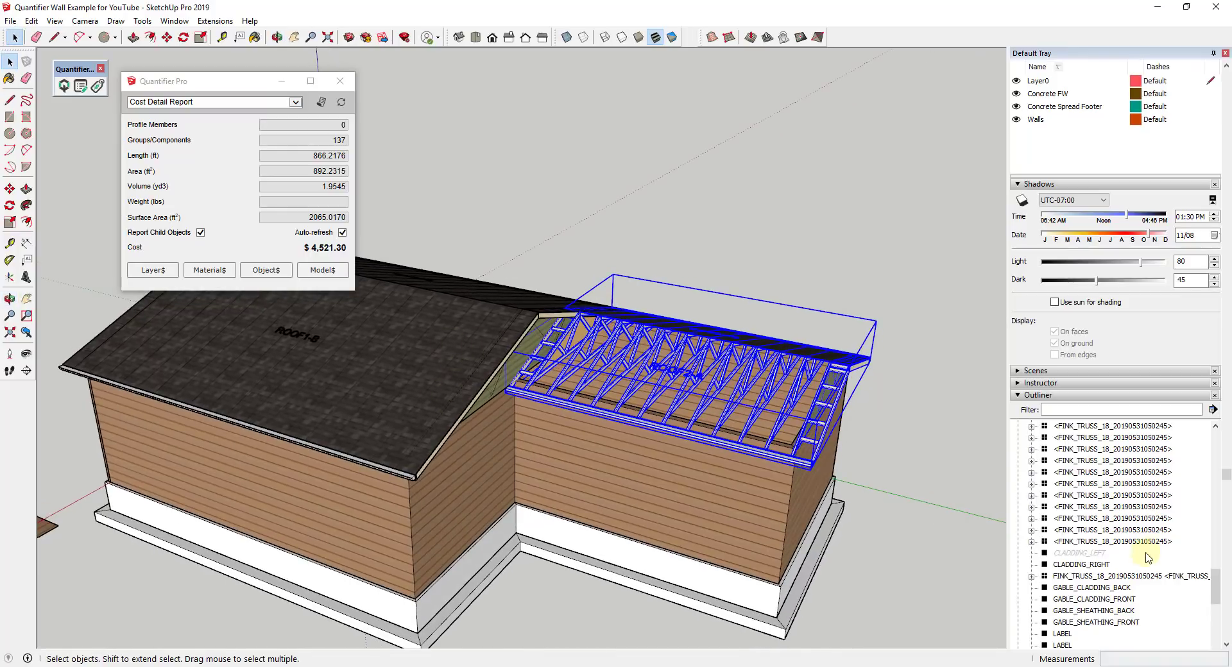
pyautogui.scroll(2, 1155, 536)
pyautogui.scroll(8, 1135, 532)
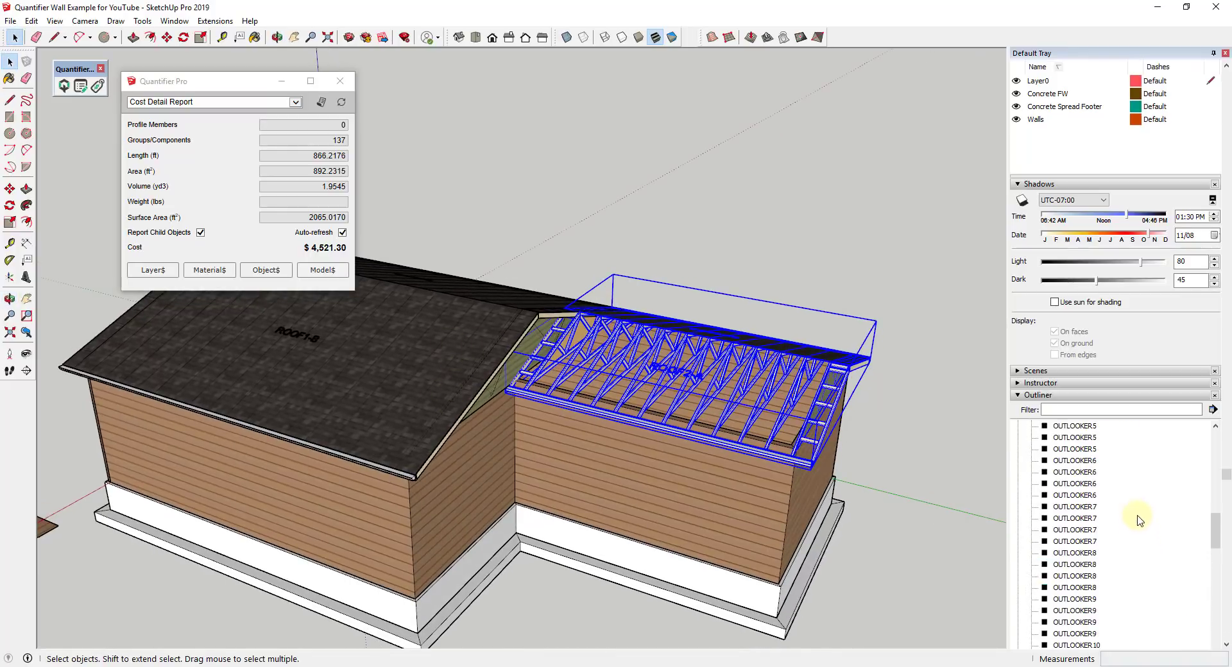
pyautogui.scroll(3, 1118, 509)
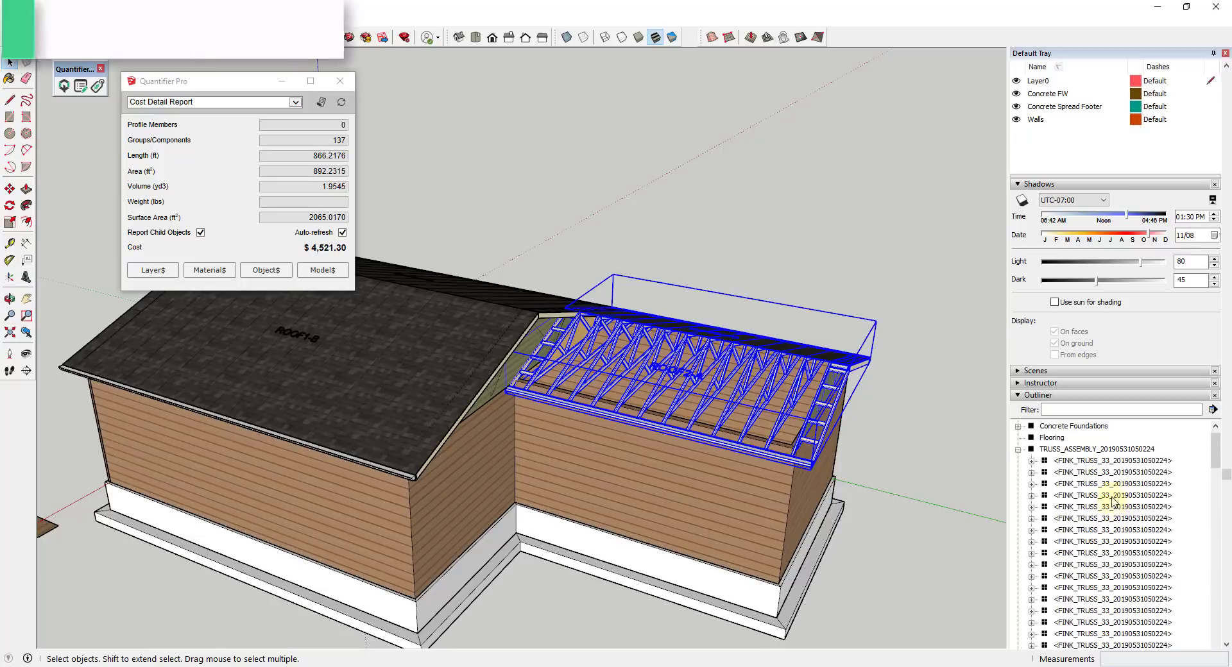
pyautogui.doubleClick(674, 376)
pyautogui.moveTo(674, 377); pyautogui.dragTo(518, 349, button='middle')
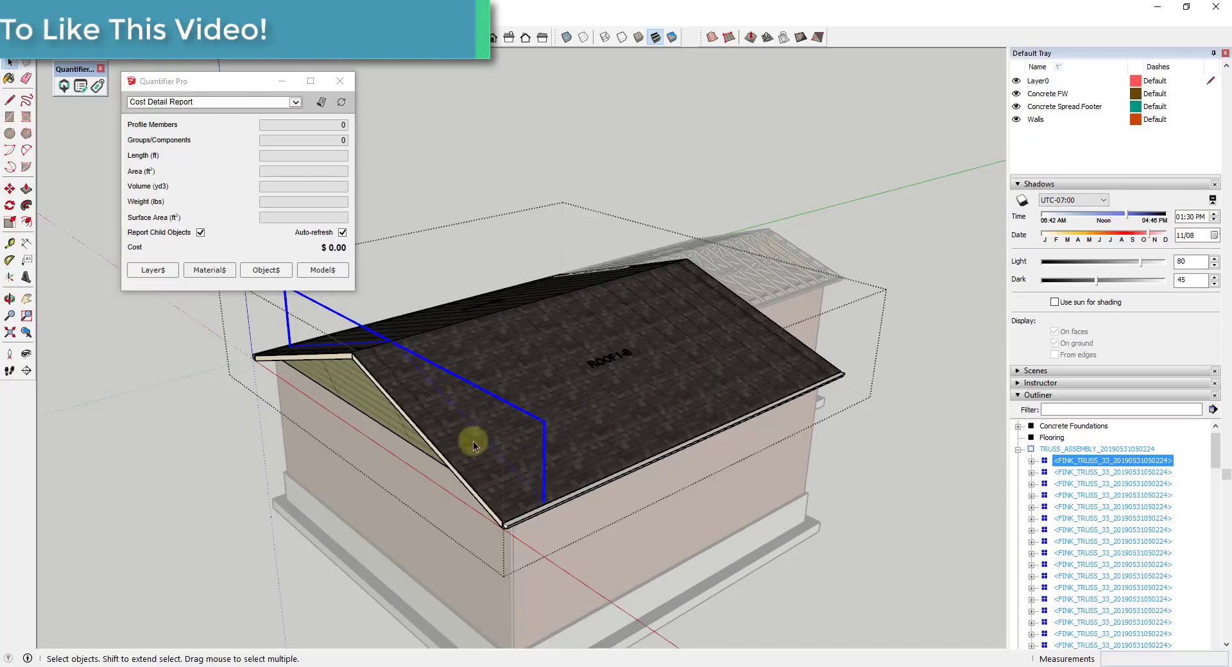
# Assign object cost data to the selected FINK_TRUSS_33 truss: code 06_01_02, input EA, unit cost 500 and tax 7.65%
pyautogui.click(266, 270)
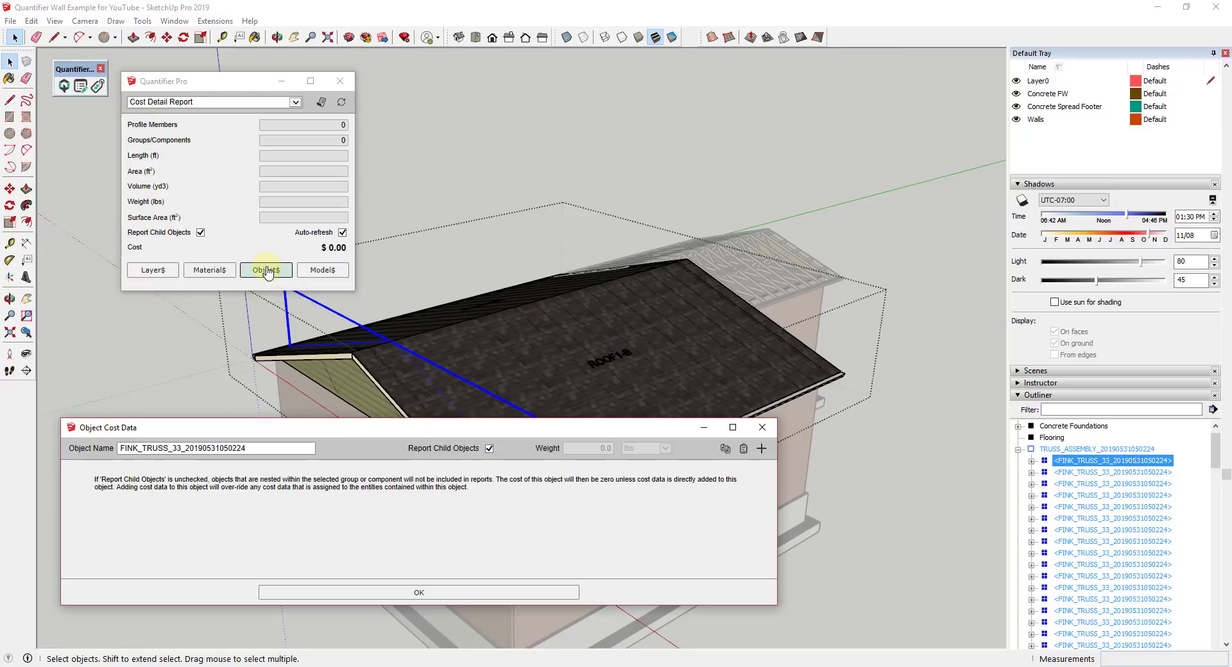
pyautogui.click(761, 449)
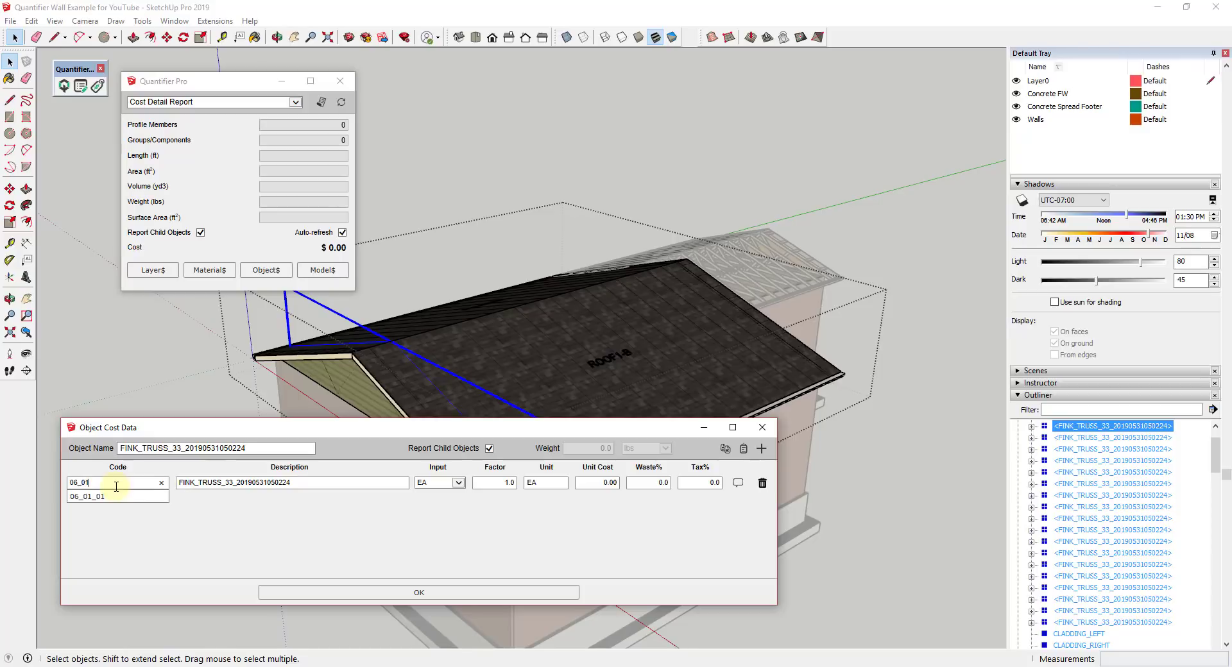
pyautogui.write('2')
pyautogui.press('Tab')
pyautogui.press('Tab')
pyautogui.click(577, 488)
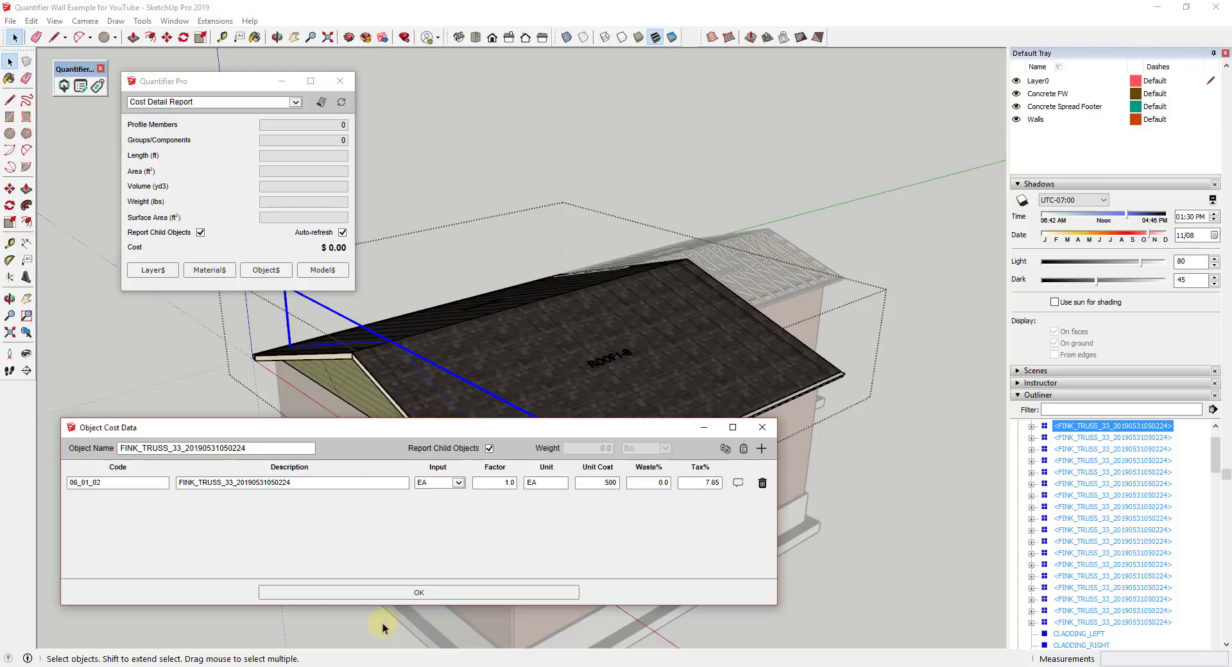
pyautogui.click(418, 591)
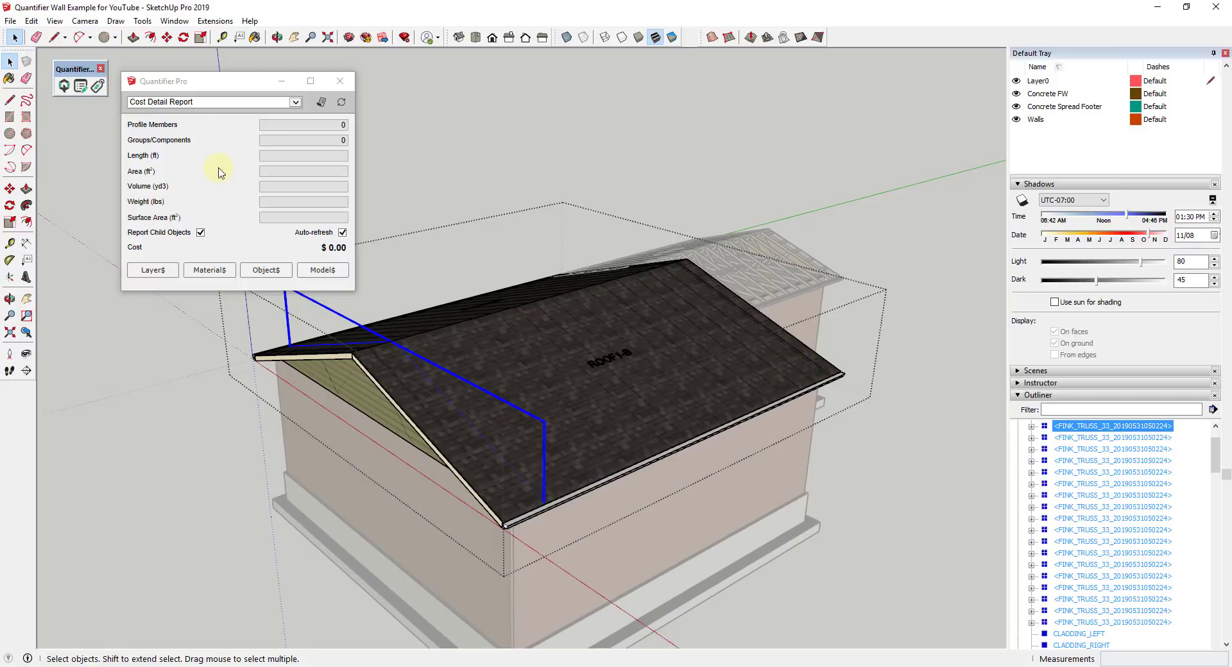
# Refresh the cost report for the selected wide truss and for each of the next two trusses in the assembly
pyautogui.click(341, 103)
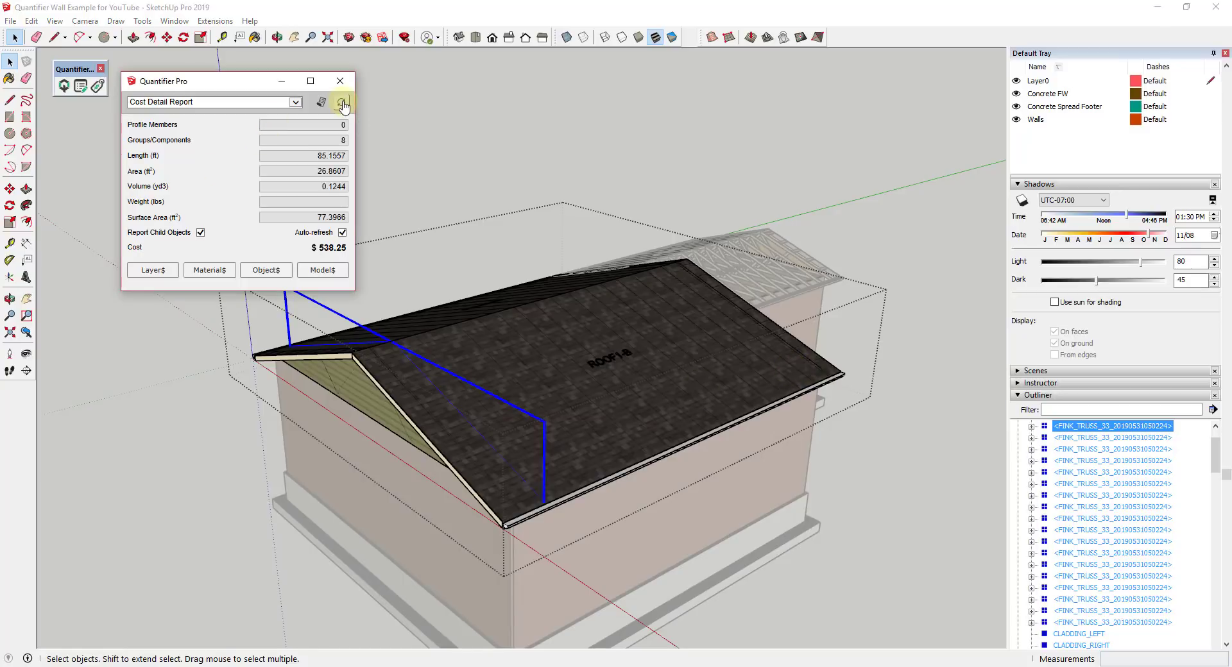
pyautogui.click(1129, 438)
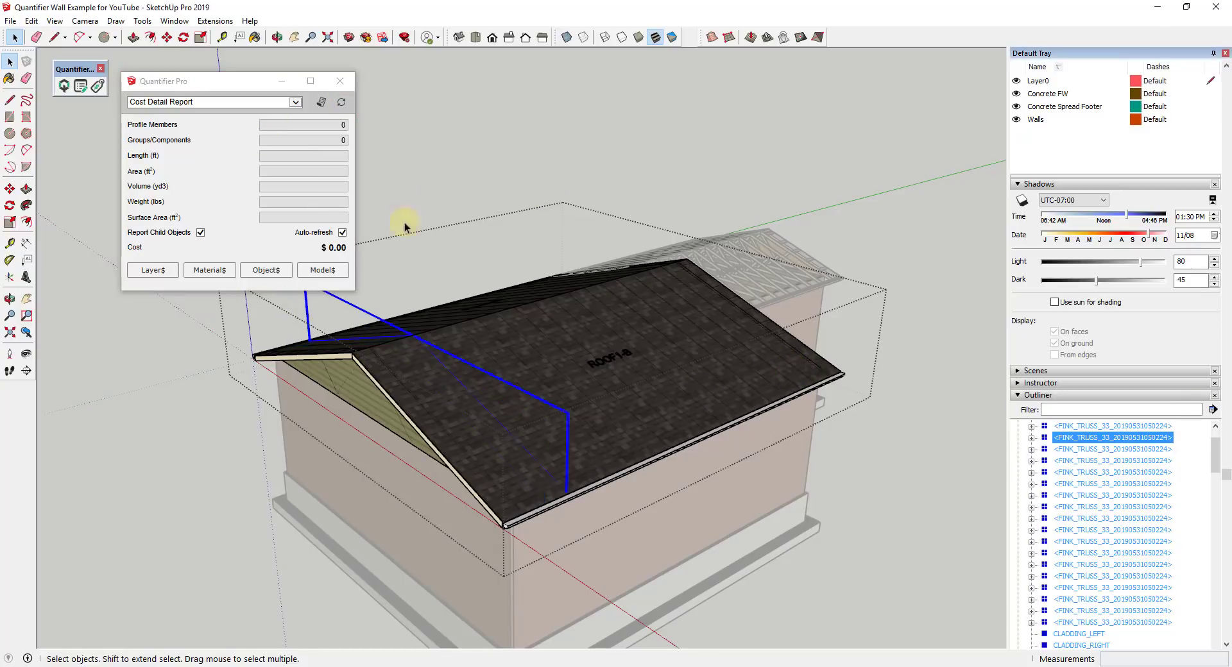
pyautogui.click(339, 104)
pyautogui.click(1121, 450)
pyautogui.click(342, 103)
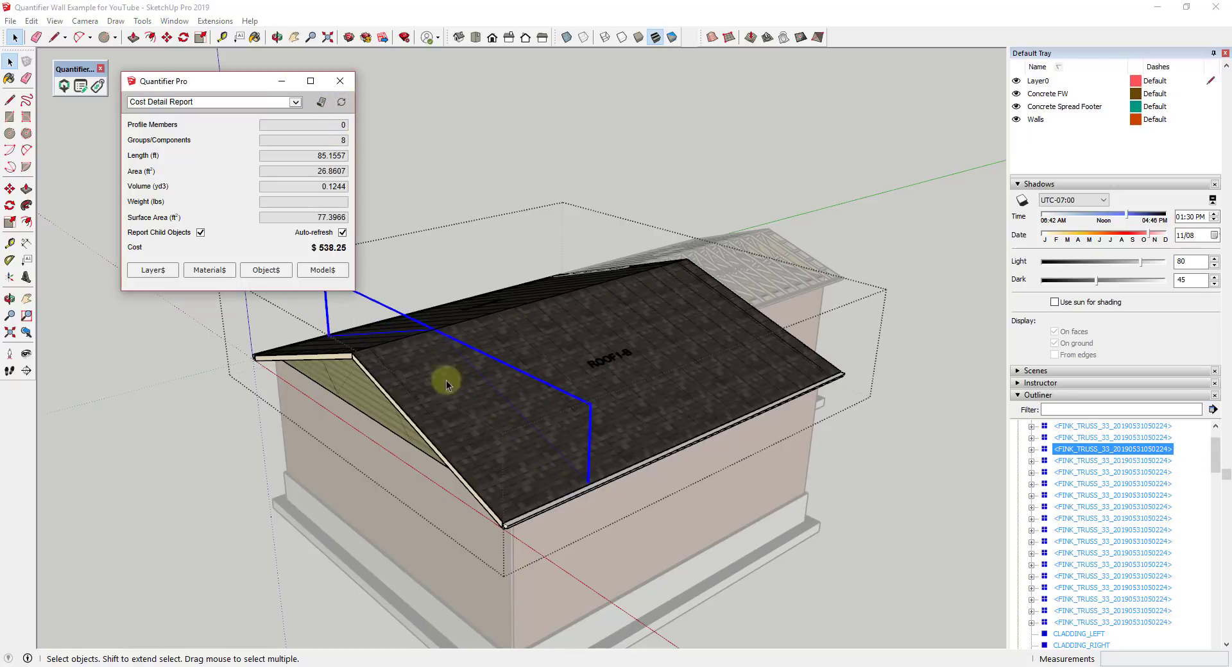
# Leave the wider wing's truss assembly, select it as a whole and refresh the cost detail report
pyautogui.scroll(-3, 594, 431)
pyautogui.click(1004, 469)
pyautogui.scroll(2, 1059, 481)
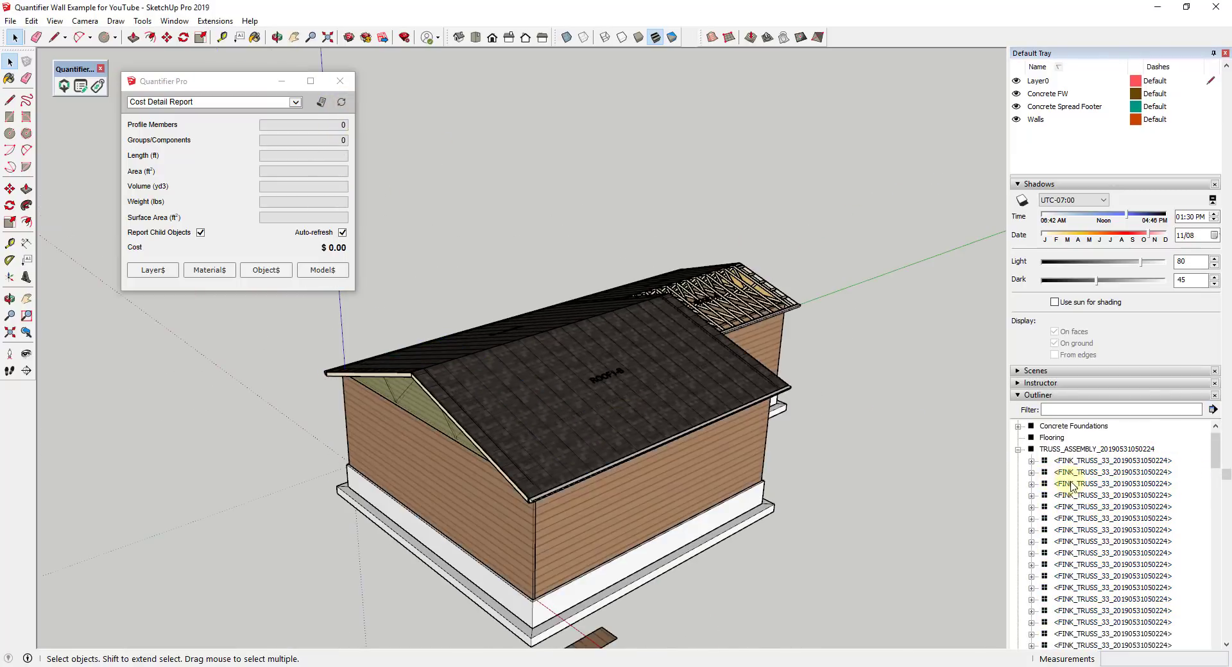
pyautogui.click(1072, 460)
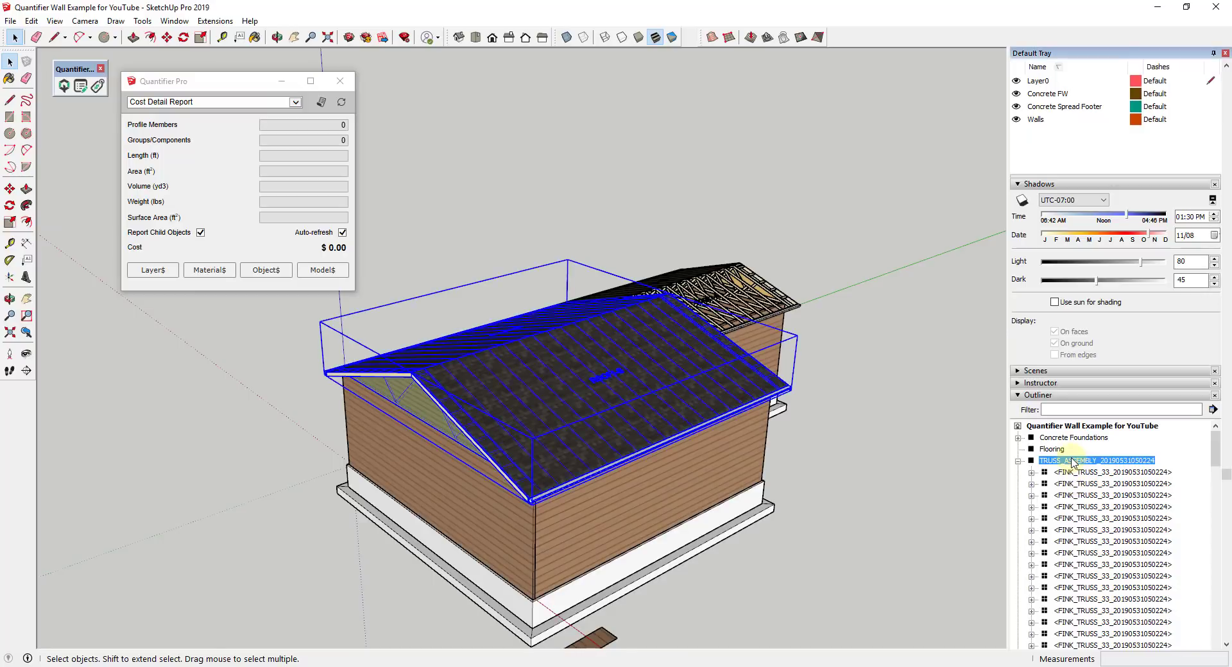
pyautogui.click(341, 103)
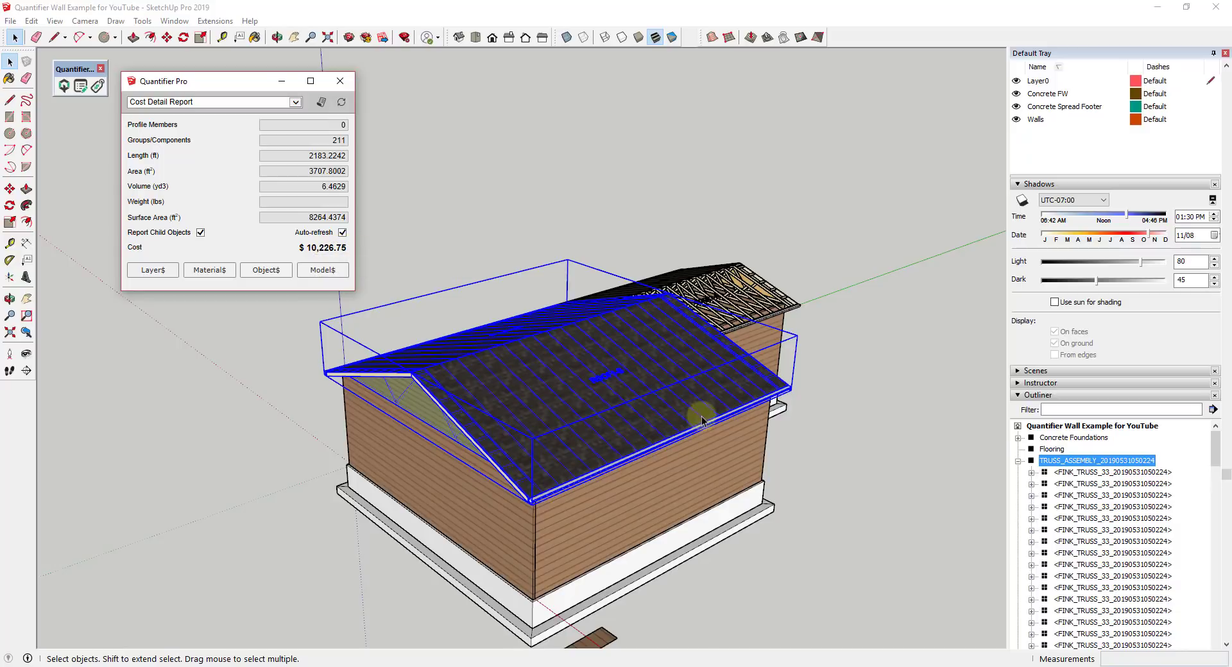
# Examine the selected wide roof and the exposed trusses of the narrower wing from several angles, along with the listed assembly parts
pyautogui.moveTo(757, 441); pyautogui.dragTo(644, 431, button='middle')
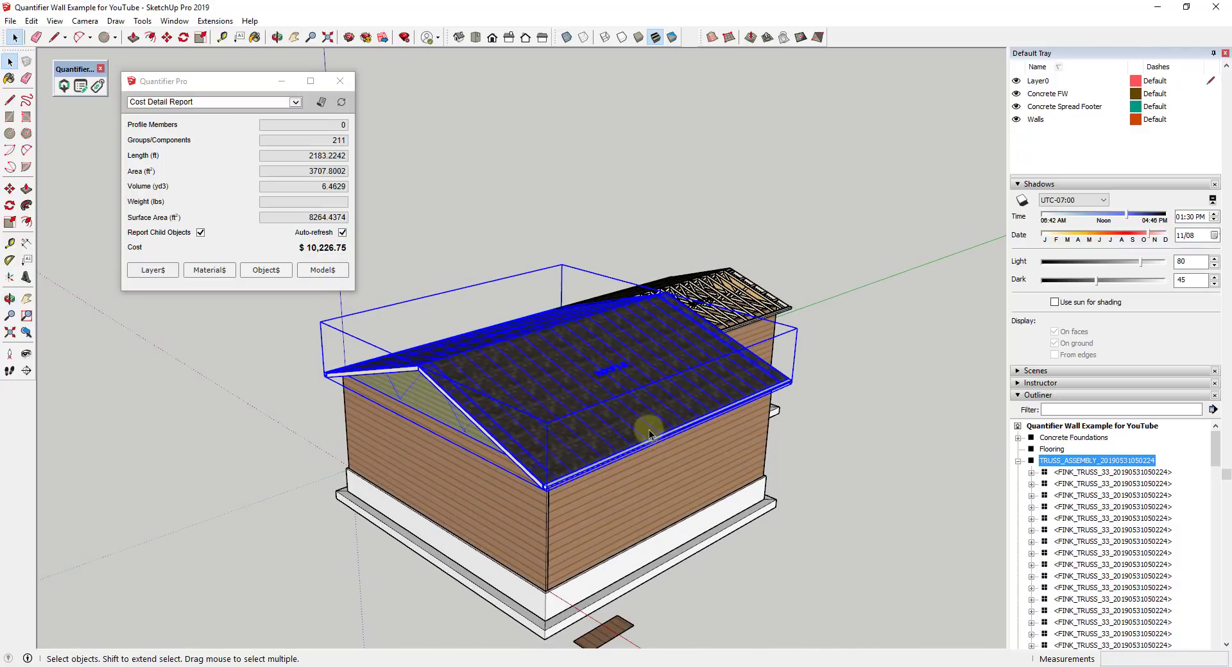
pyautogui.moveTo(668, 483); pyautogui.dragTo(343, 385, button='middle')
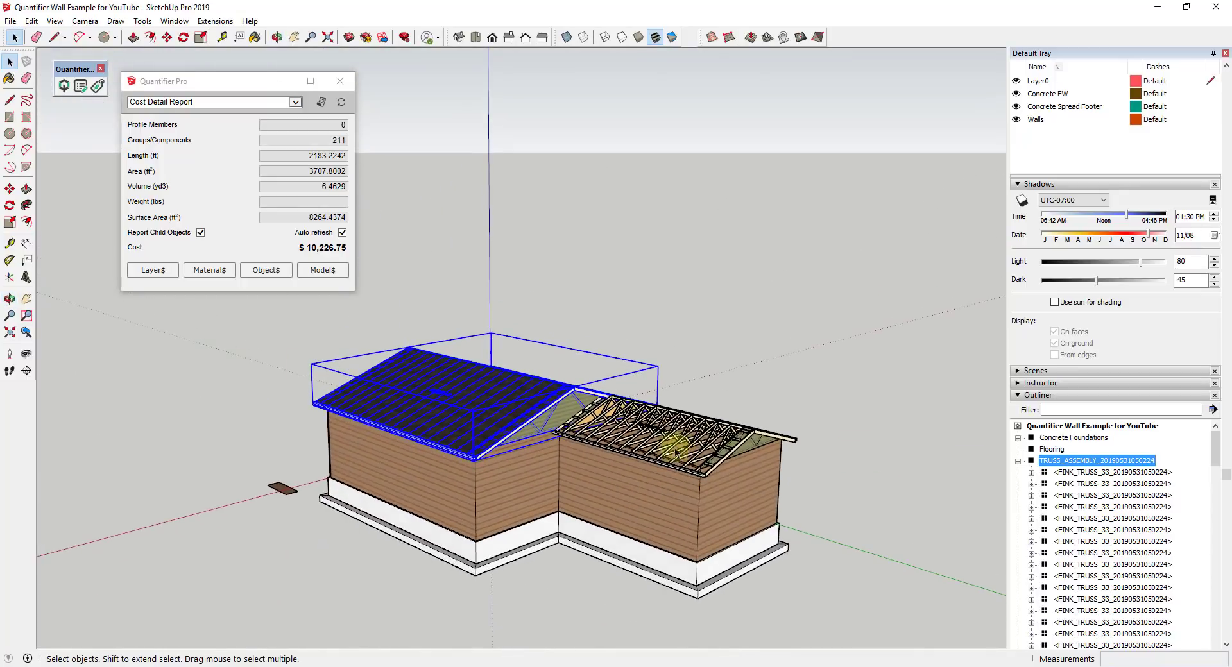
pyautogui.scroll(2, 1100, 467)
pyautogui.scroll(-1, 1131, 576)
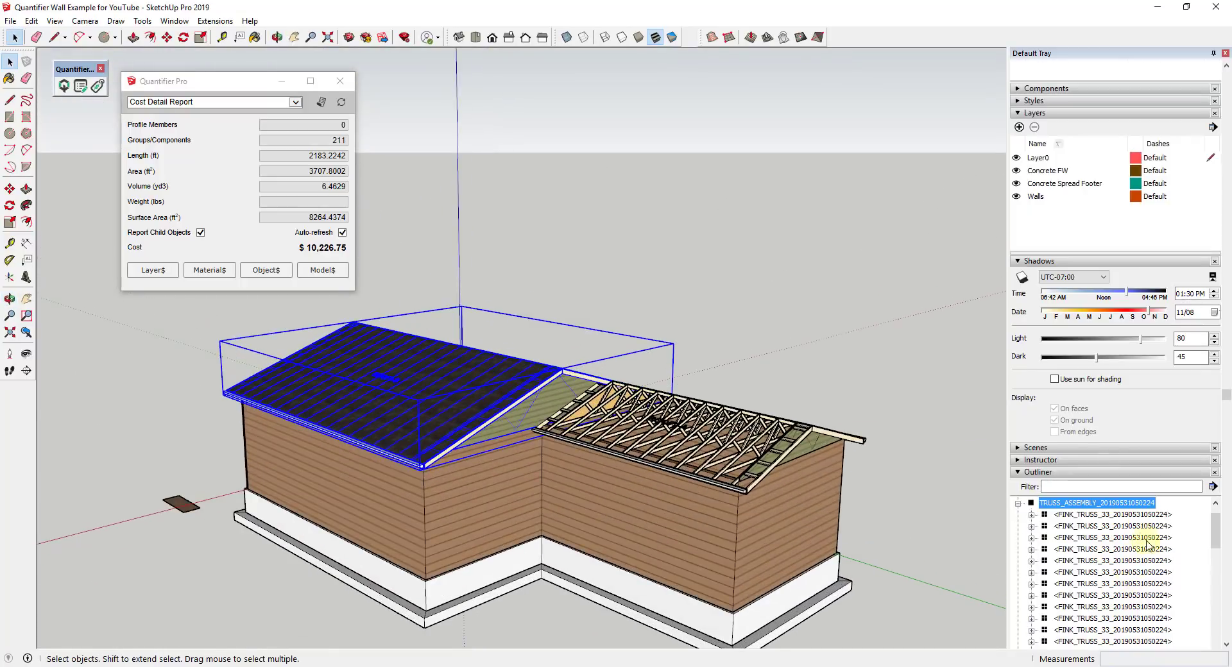
pyautogui.scroll(-3, 1226, 504)
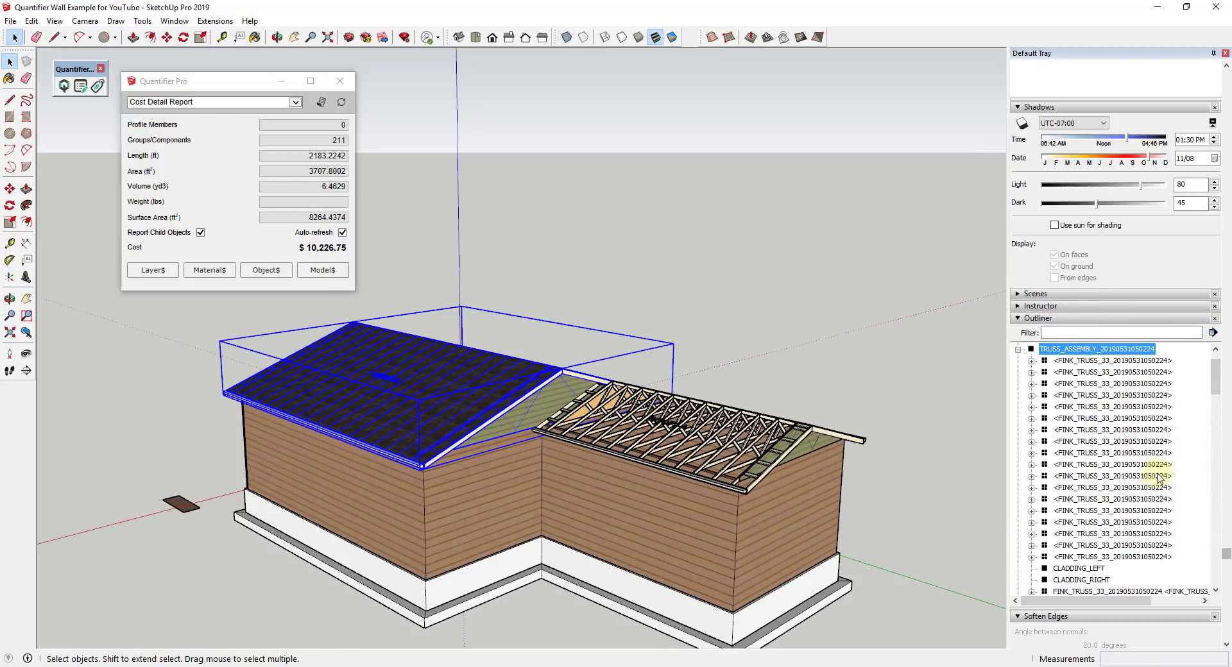
pyautogui.moveTo(590, 386); pyautogui.dragTo(672, 471, button='middle')
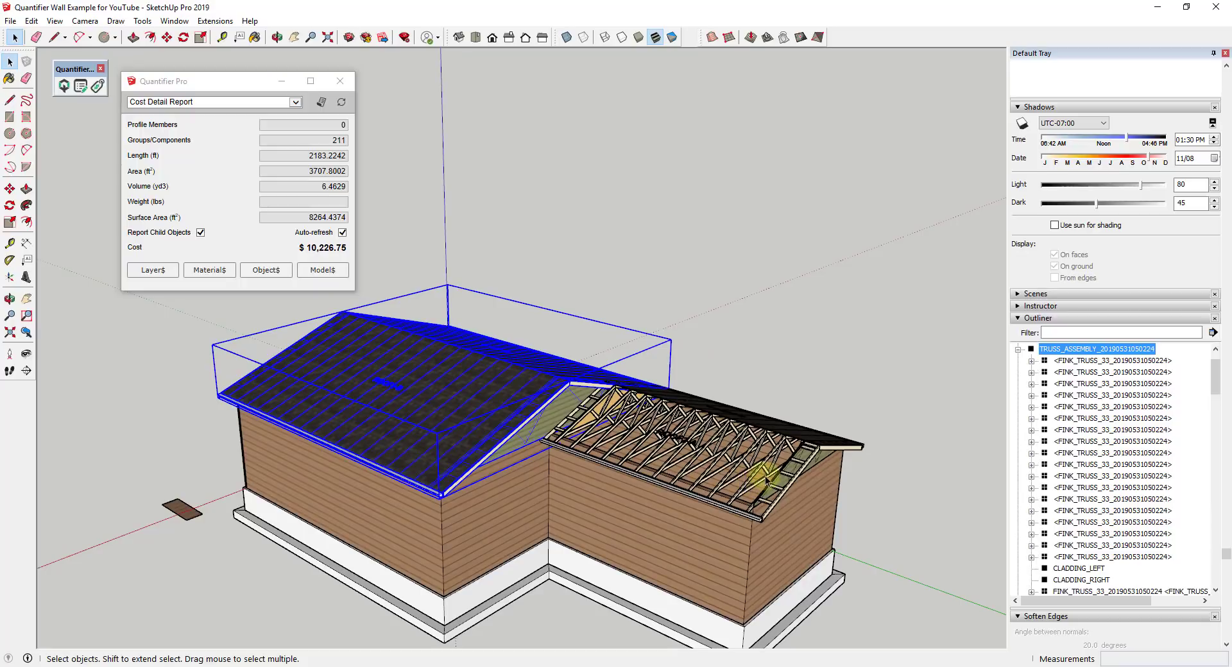
pyautogui.scroll(5, 766, 480)
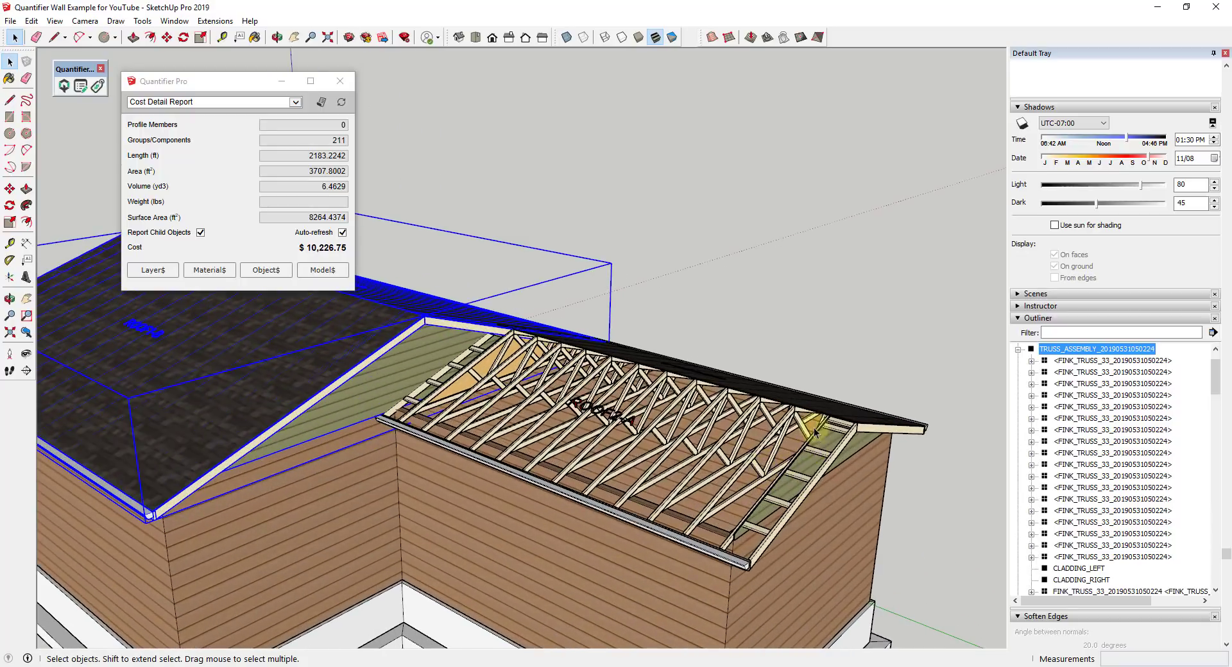
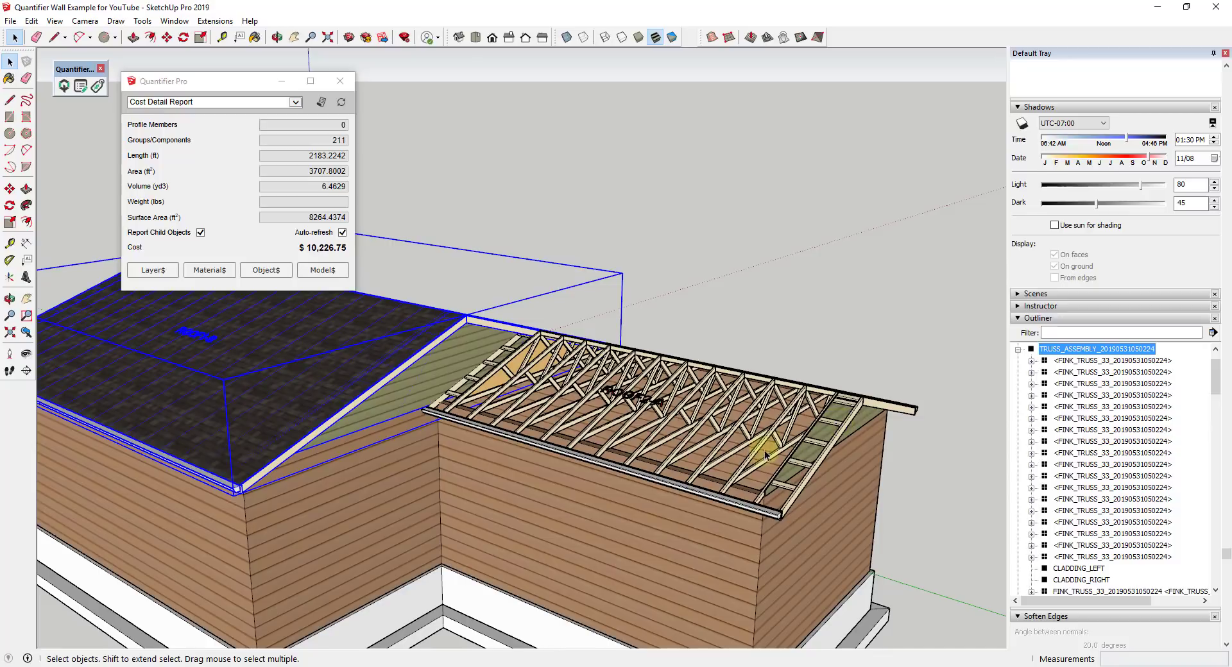
pyautogui.moveTo(763, 446); pyautogui.dragTo(739, 441, button='middle')
pyautogui.scroll(2, 562, 396)
pyautogui.scroll(-1, 404, 399)
pyautogui.scroll(2, 393, 406)
pyautogui.scroll(1, 390, 406)
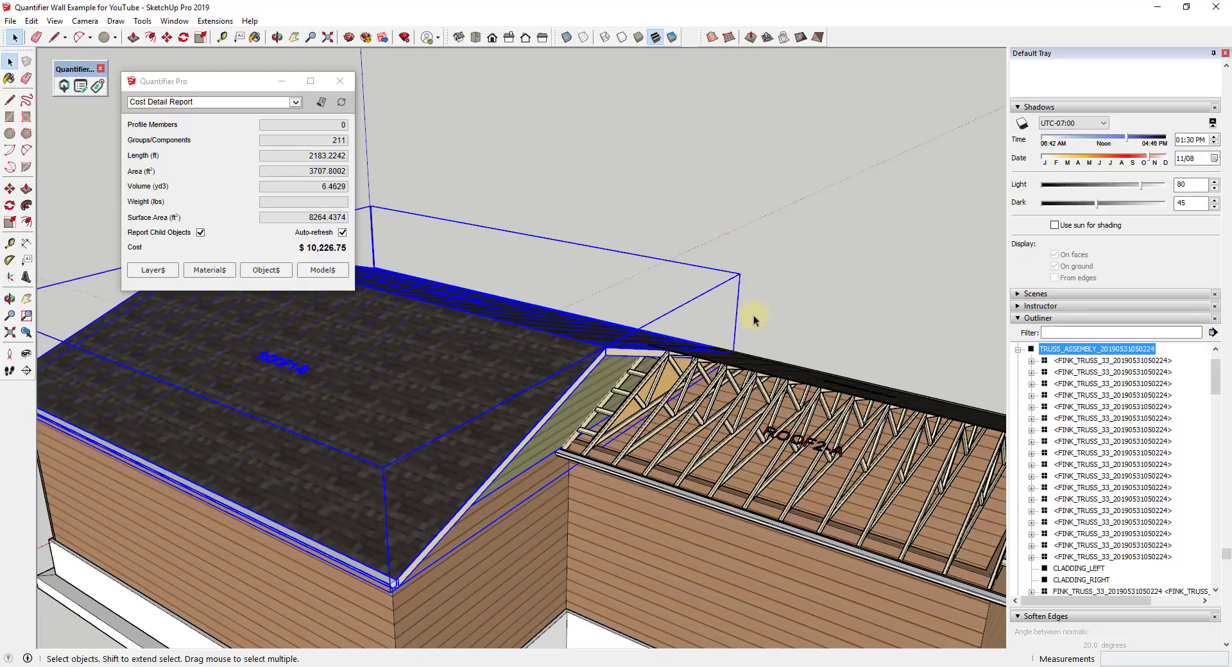
pyautogui.scroll(-3, 642, 395)
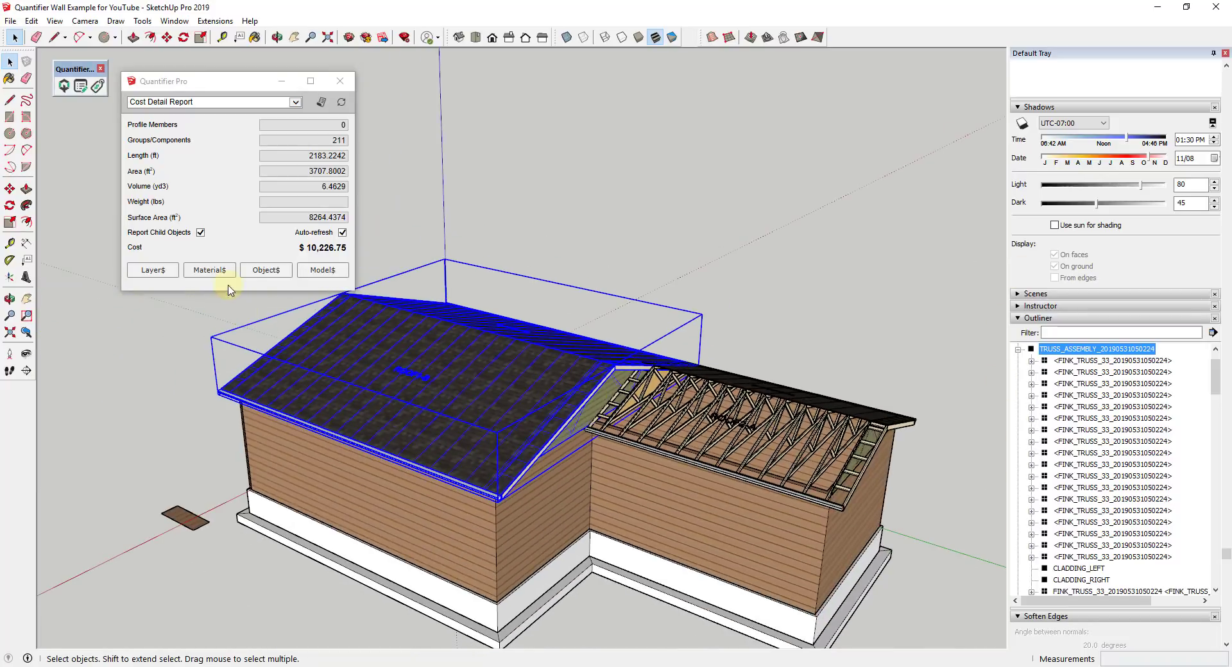
# Add material cost data for medeek_roof_db: code 07_01, unit cost 10, waste 5% and tax 7.65%
pyautogui.click(210, 274)
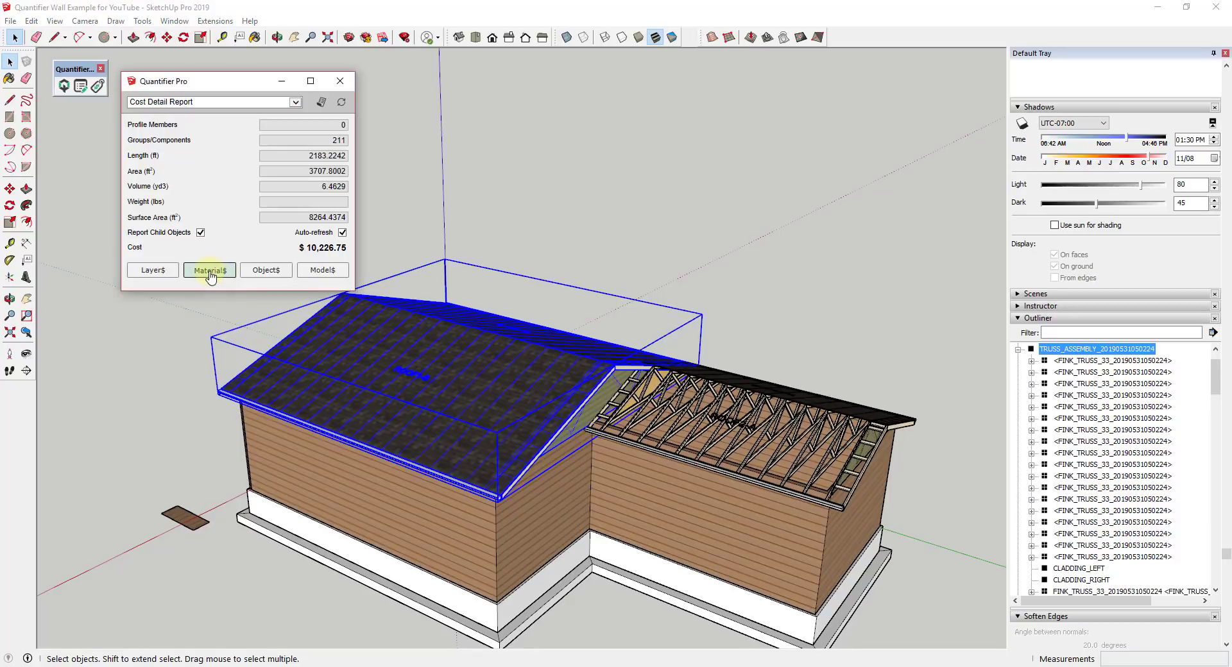
pyautogui.moveTo(360, 491); pyautogui.dragTo(384, 387)
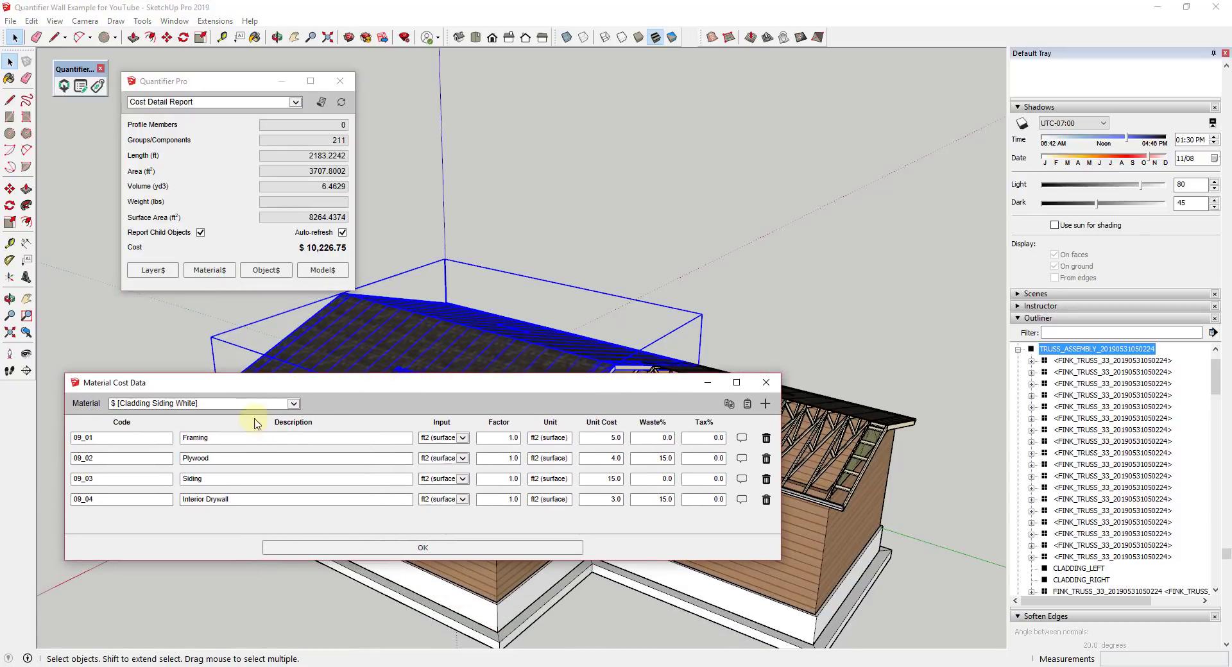
pyautogui.click(294, 404)
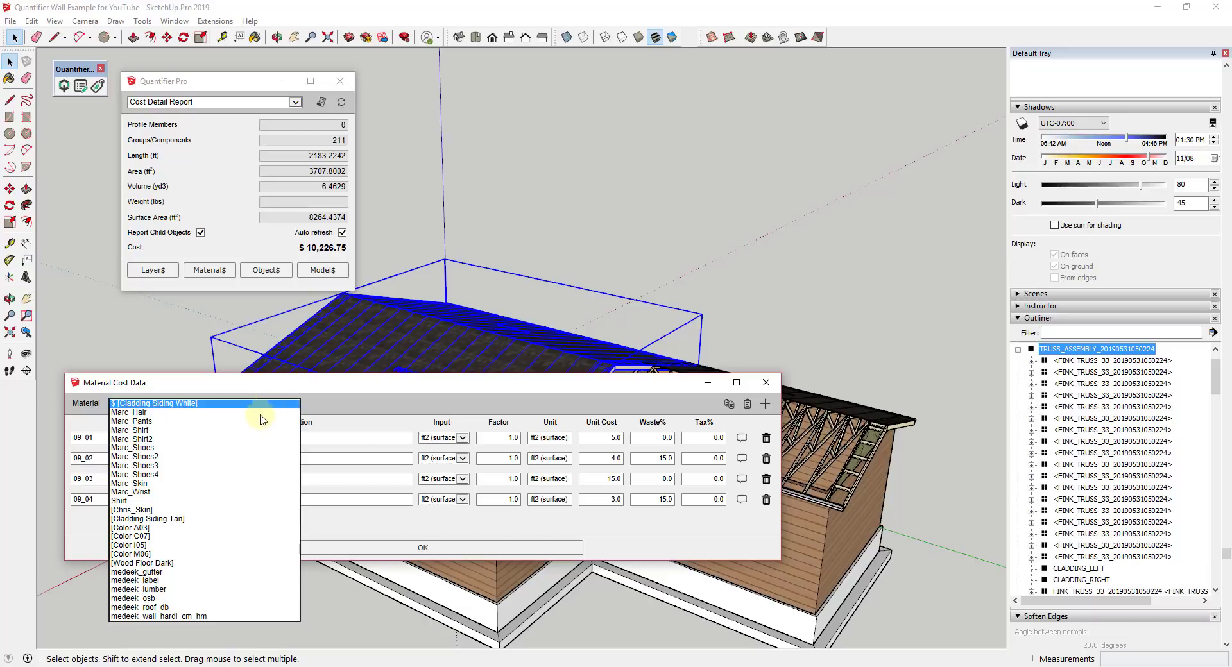
pyautogui.click(193, 608)
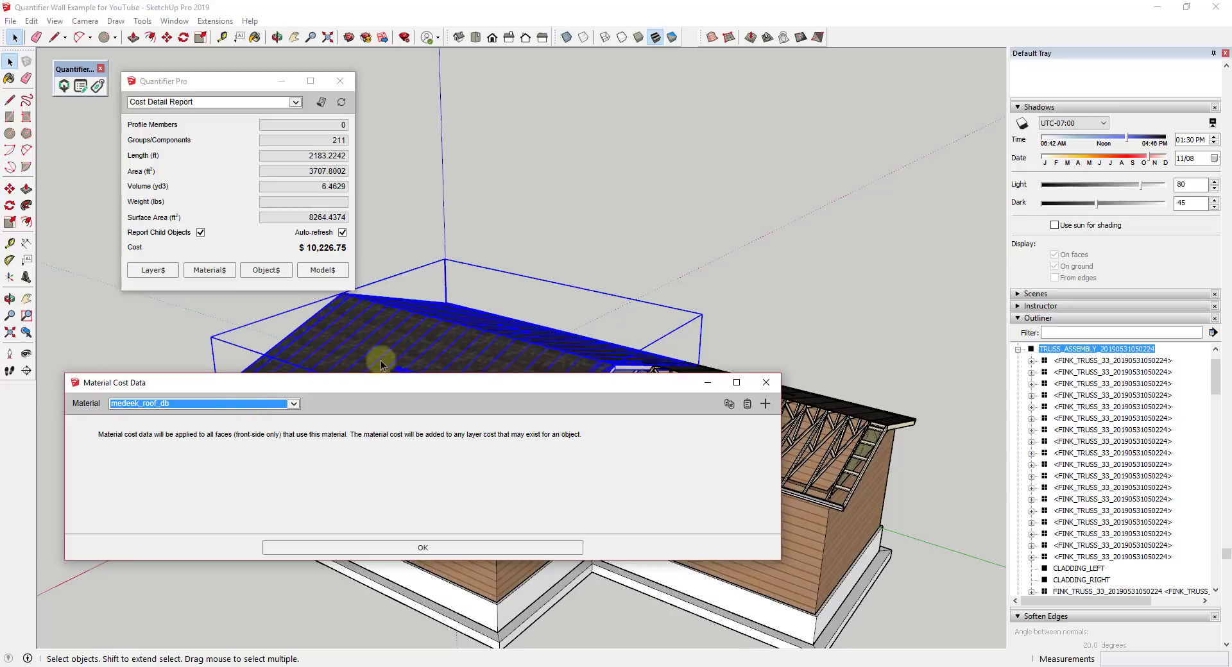
pyautogui.click(766, 404)
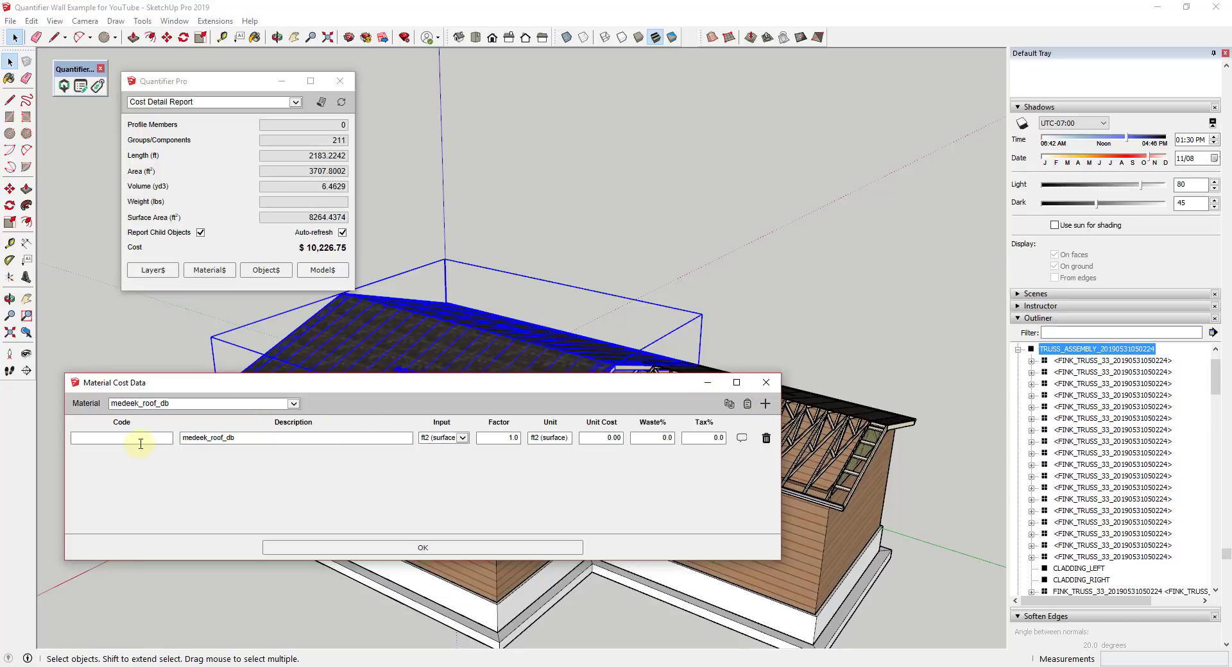
pyautogui.write('07')
pyautogui.press('Tab')
pyautogui.press('Tab')
pyautogui.click(591, 439)
pyautogui.click(467, 548)
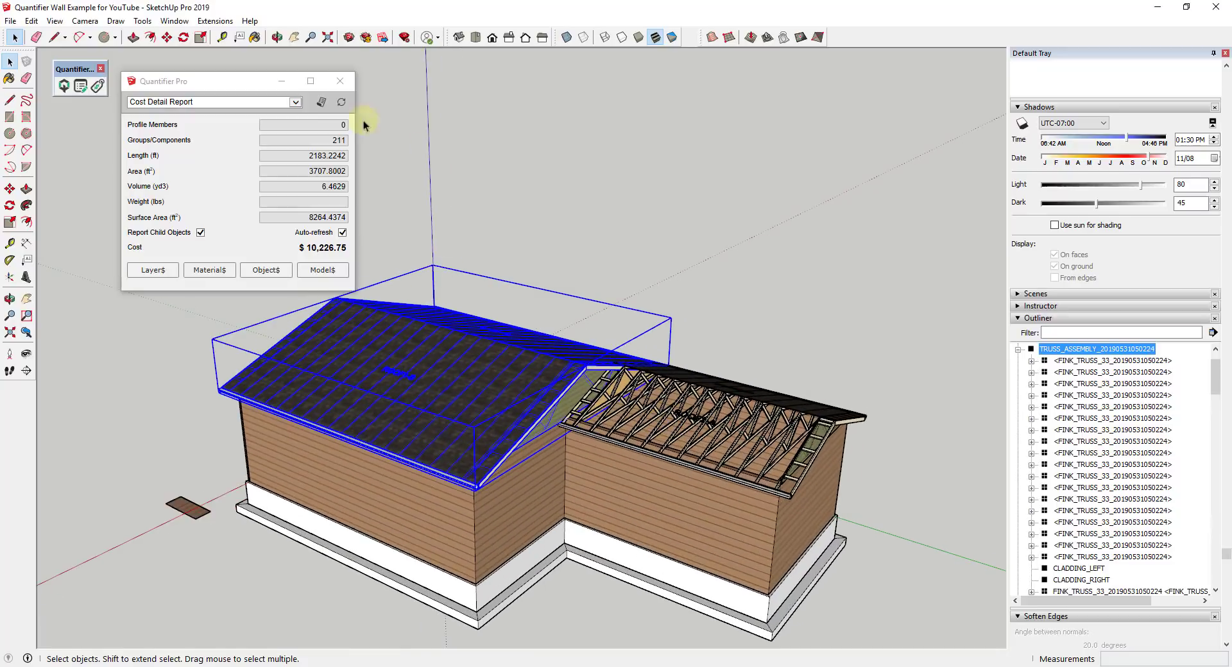
# Generate the cost detail report for the selected wide roof, review its line items and close it
pyautogui.click(321, 102)
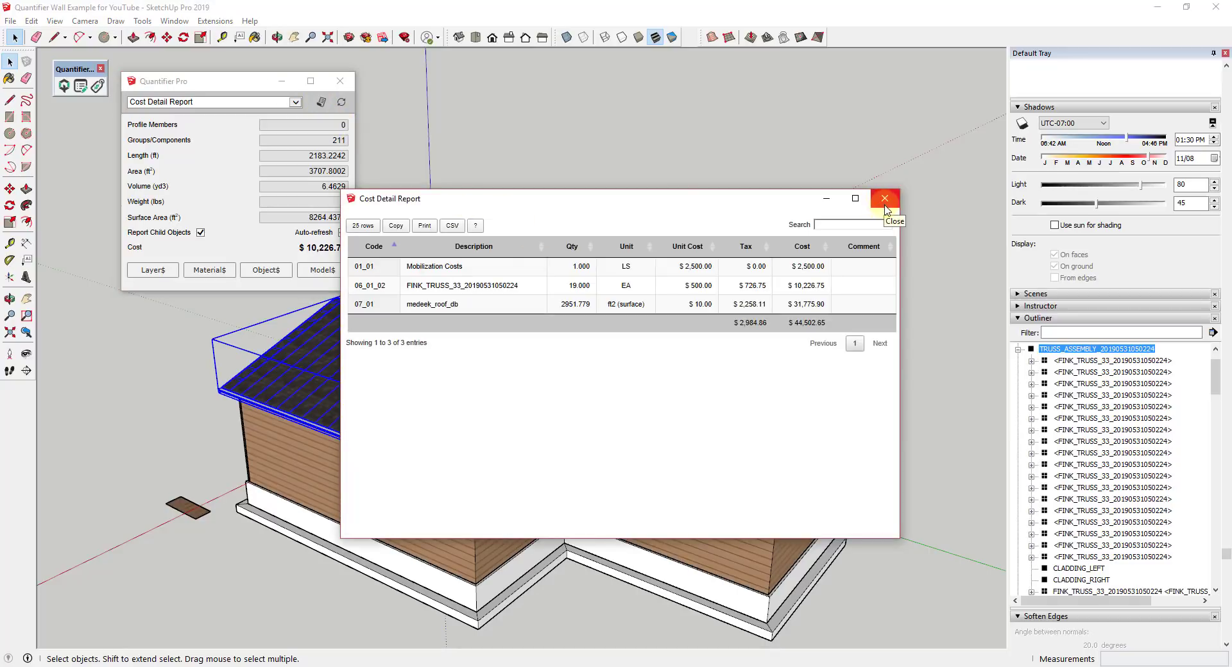
pyautogui.click(423, 427)
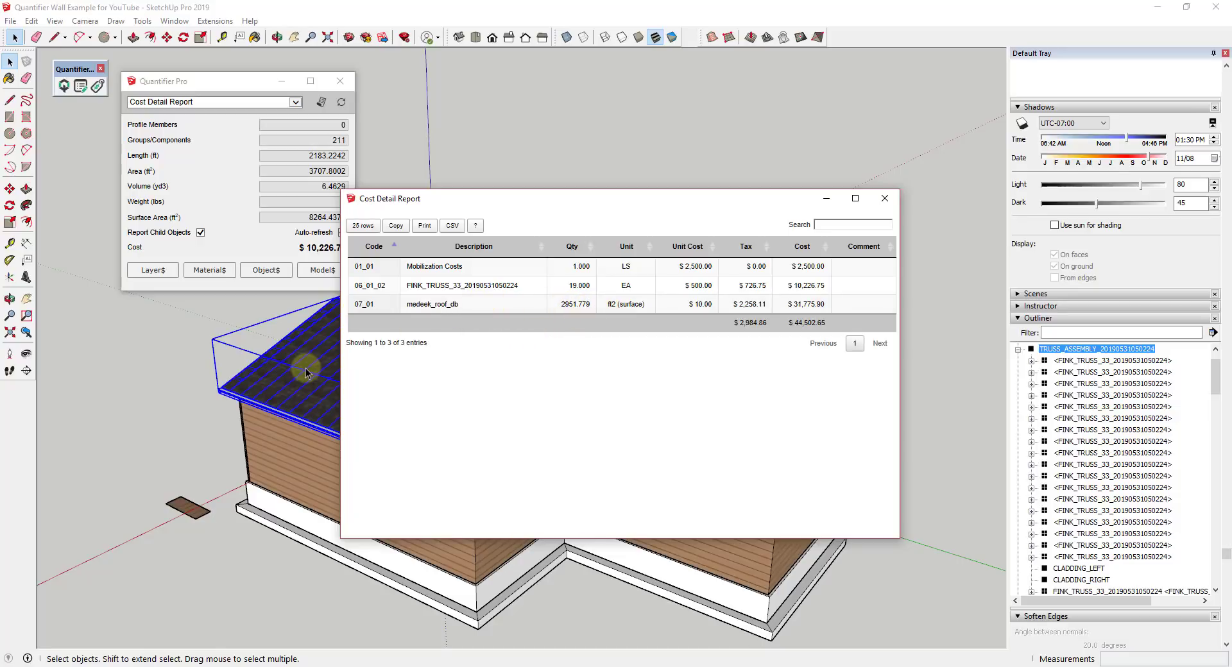
pyautogui.moveTo(578, 198); pyautogui.dragTo(424, 394)
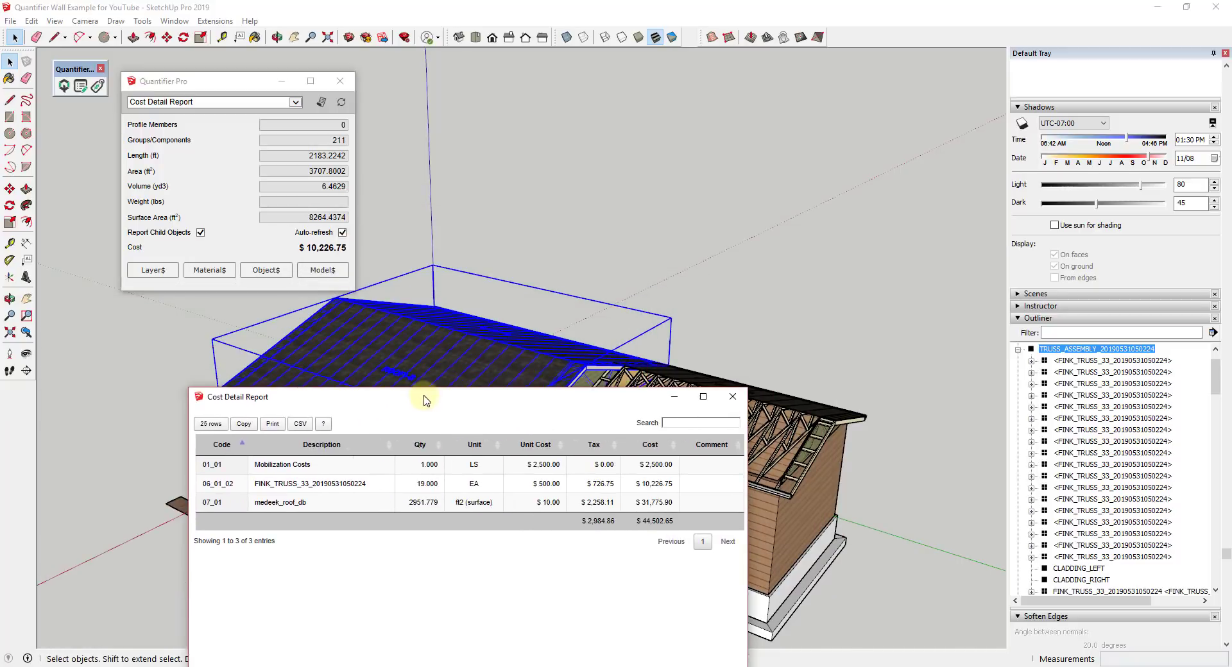
pyautogui.click(731, 394)
# Unhide the CLADDING_LEFT group in the narrower wing's truss assembly and leave that assembly
pyautogui.press('o')
pyautogui.press('space')
pyautogui.scroll(3, 921, 448)
pyautogui.scroll(-5, 1118, 455)
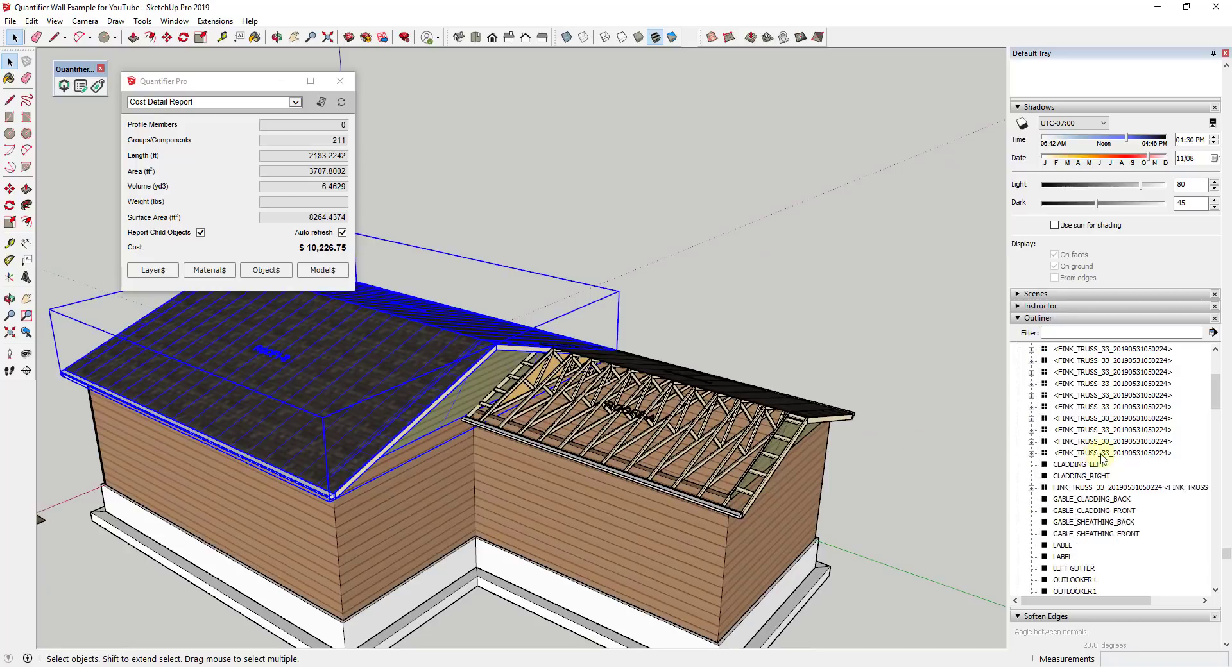
pyautogui.scroll(10, 1119, 457)
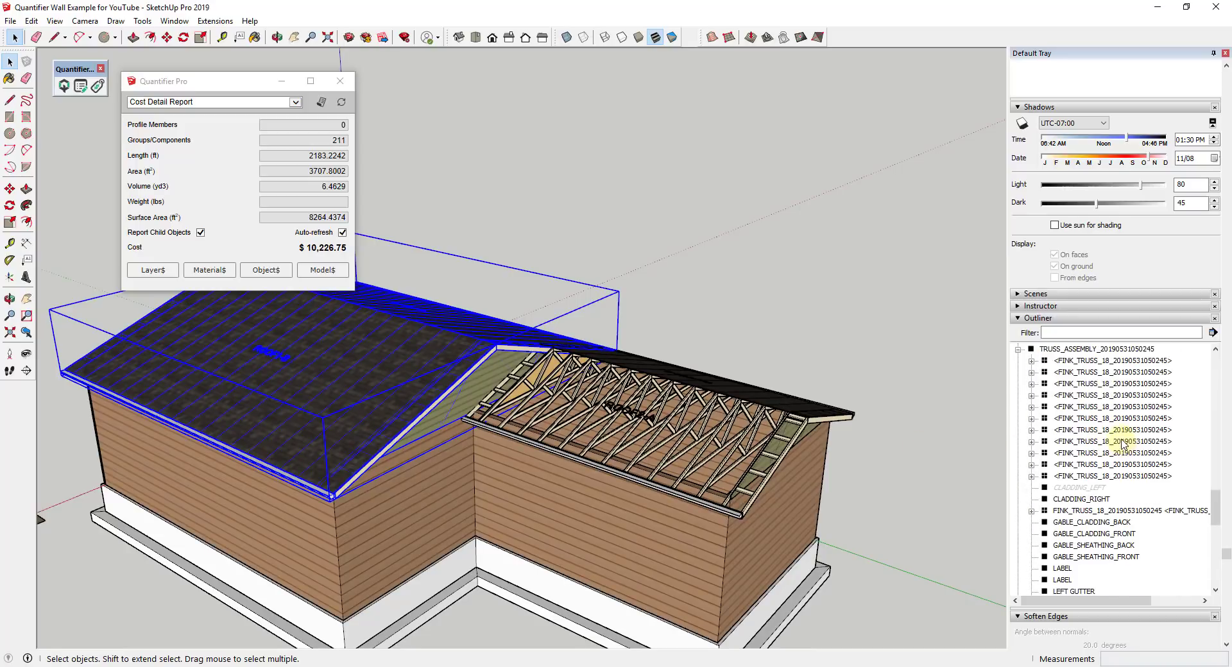
pyautogui.click(1070, 489)
pyautogui.rightClick(1070, 489)
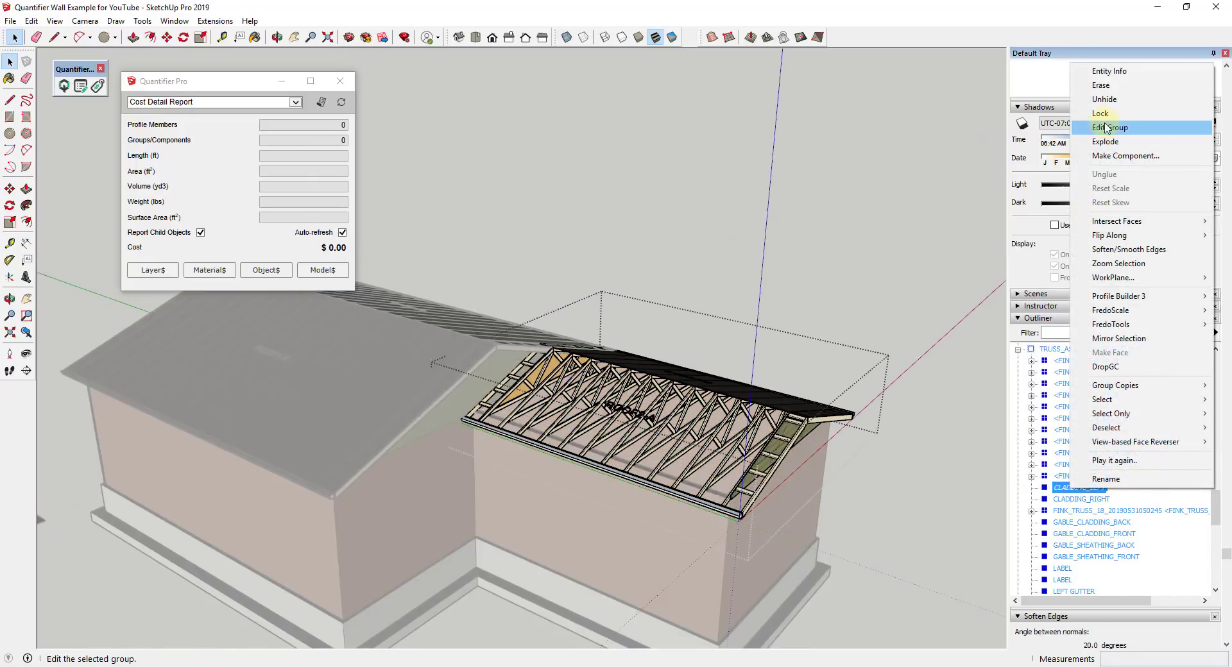
pyautogui.click(1114, 104)
pyautogui.moveTo(949, 426); pyautogui.dragTo(918, 398, button='middle')
pyautogui.scroll(-5, 1113, 492)
pyautogui.moveTo(738, 526); pyautogui.dragTo(682, 388, button='middle')
pyautogui.click(778, 286)
pyautogui.press('space')
# Select both roof truss assemblies together, generate their cost detail report, review it and close it
pyautogui.click(693, 414)
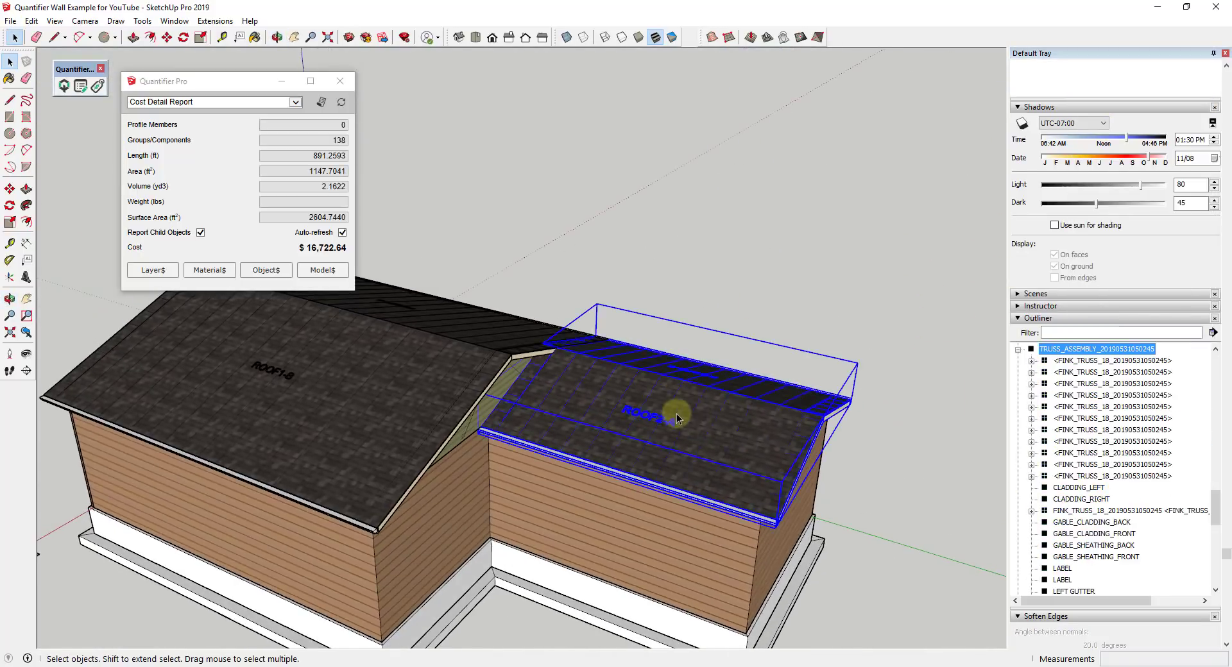
pyautogui.keyDown('shift'); pyautogui.click(441, 366); pyautogui.keyUp('shift')
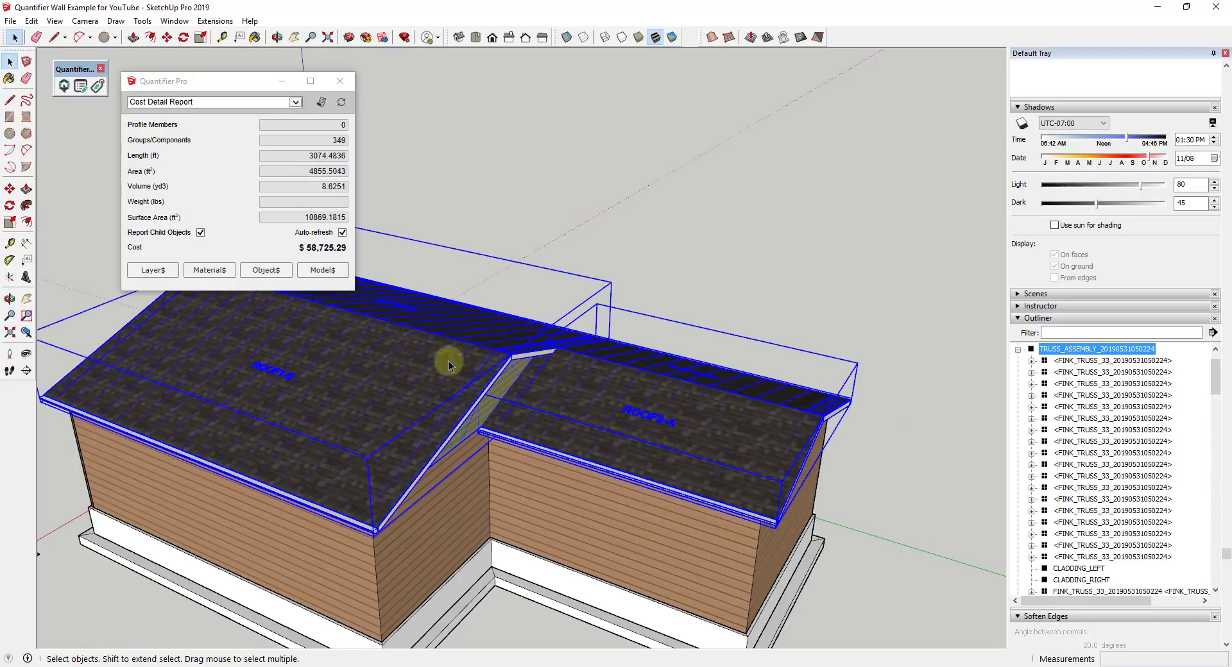
pyautogui.click(321, 102)
pyautogui.moveTo(478, 392); pyautogui.dragTo(706, 184)
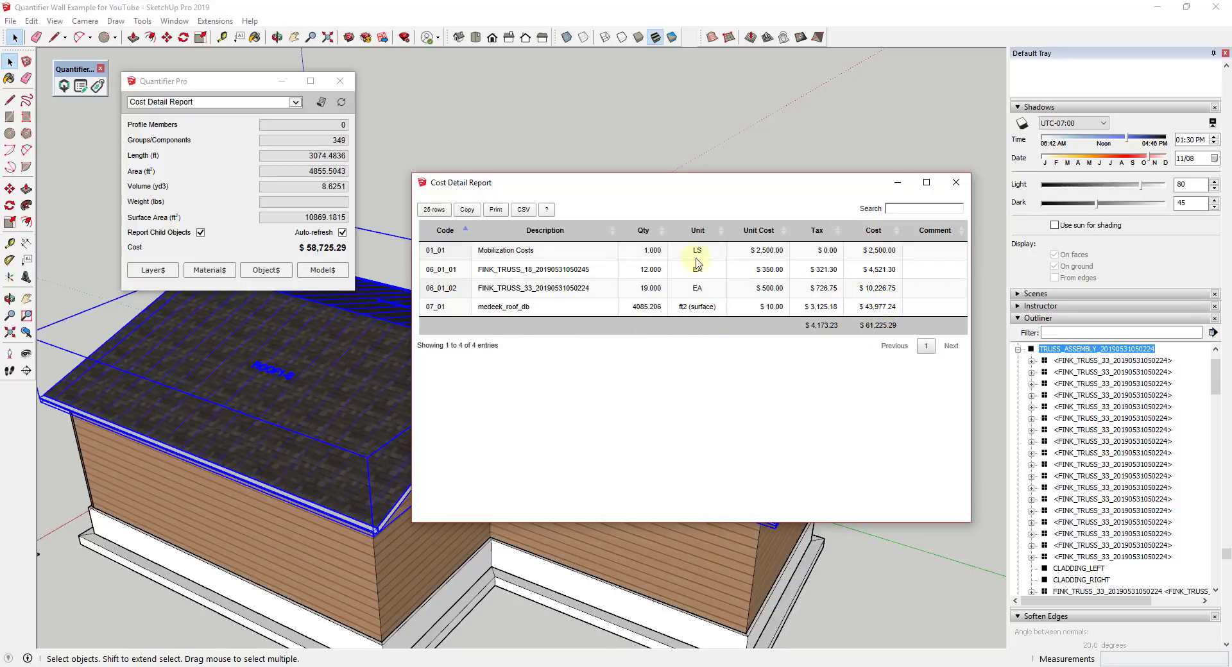
pyautogui.click(955, 183)
# Open the material cost data and sample the siding material from the narrower wing's gable end
pyautogui.scroll(-5, 412, 330)
pyautogui.moveTo(412, 330); pyautogui.dragTo(430, 339, button='middle')
pyautogui.scroll(3, 790, 346)
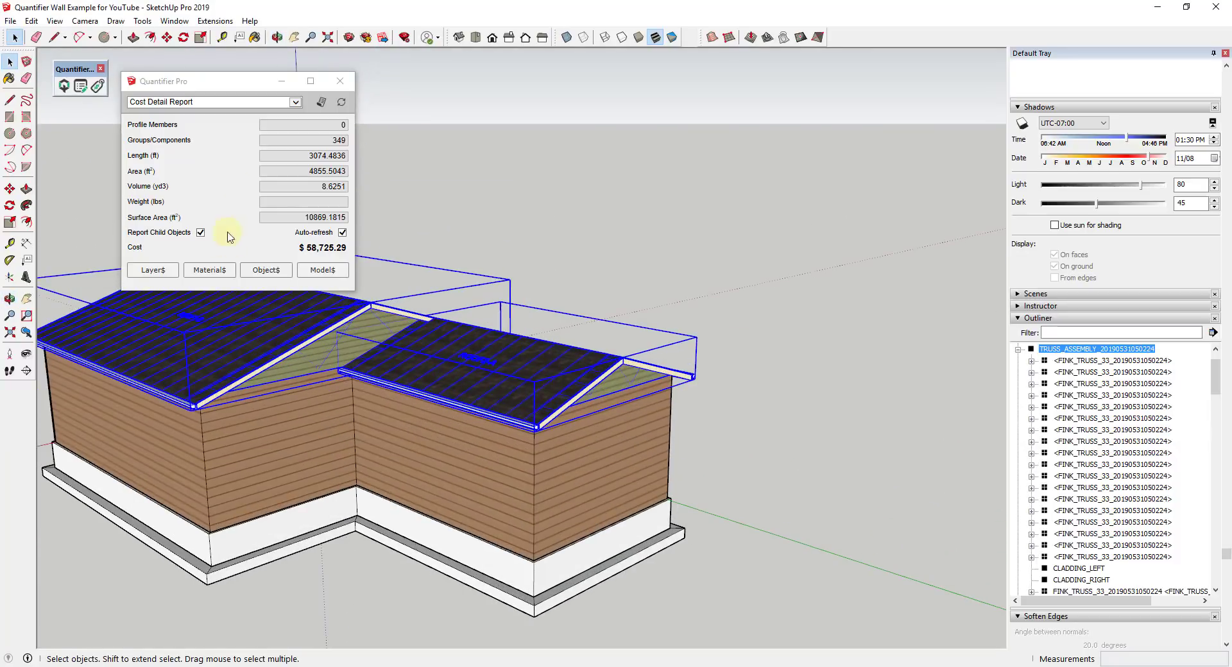
pyautogui.click(209, 269)
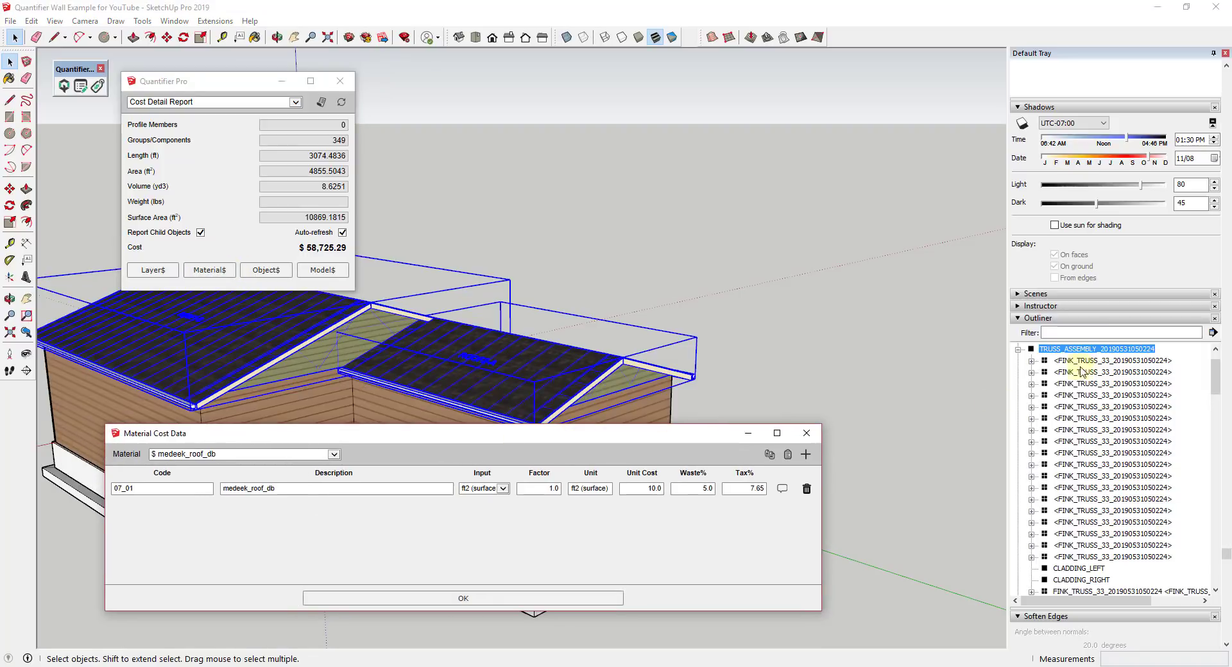
pyautogui.scroll(10, 1139, 274)
pyautogui.click(1212, 256)
pyautogui.click(634, 379)
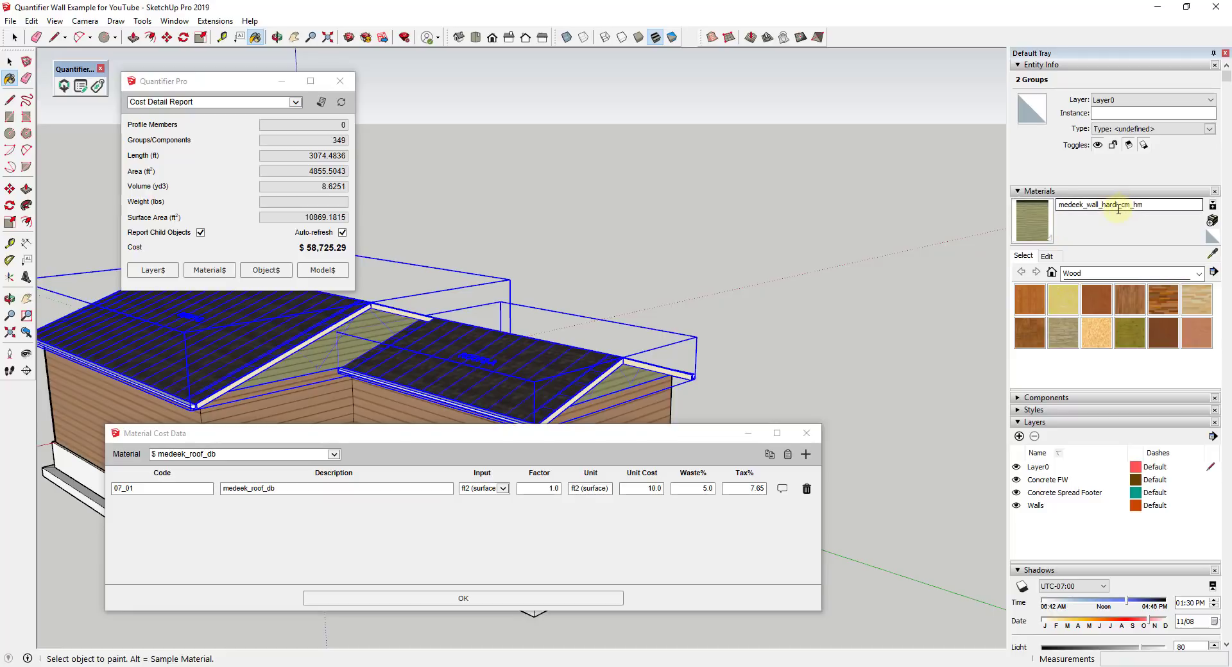
# Add material cost data for medeek_wall_hardi_cm_hm: code 07_02, unit cost 8, plus waste and tax percentages
pyautogui.click(331, 455)
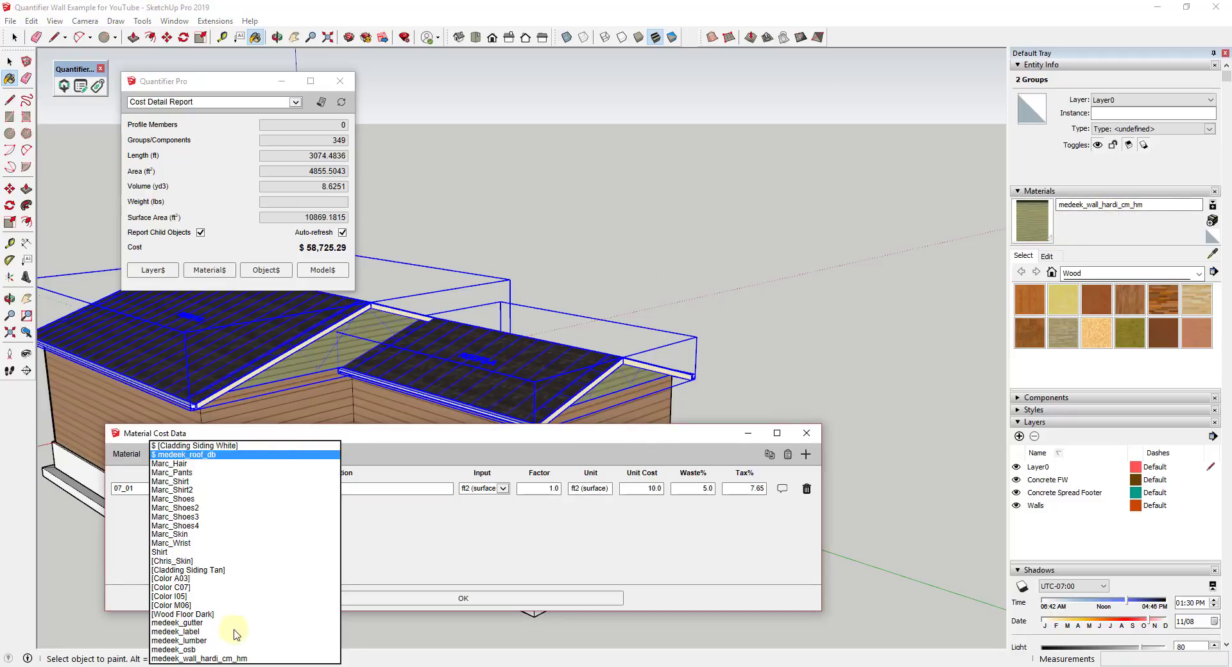
pyautogui.click(225, 659)
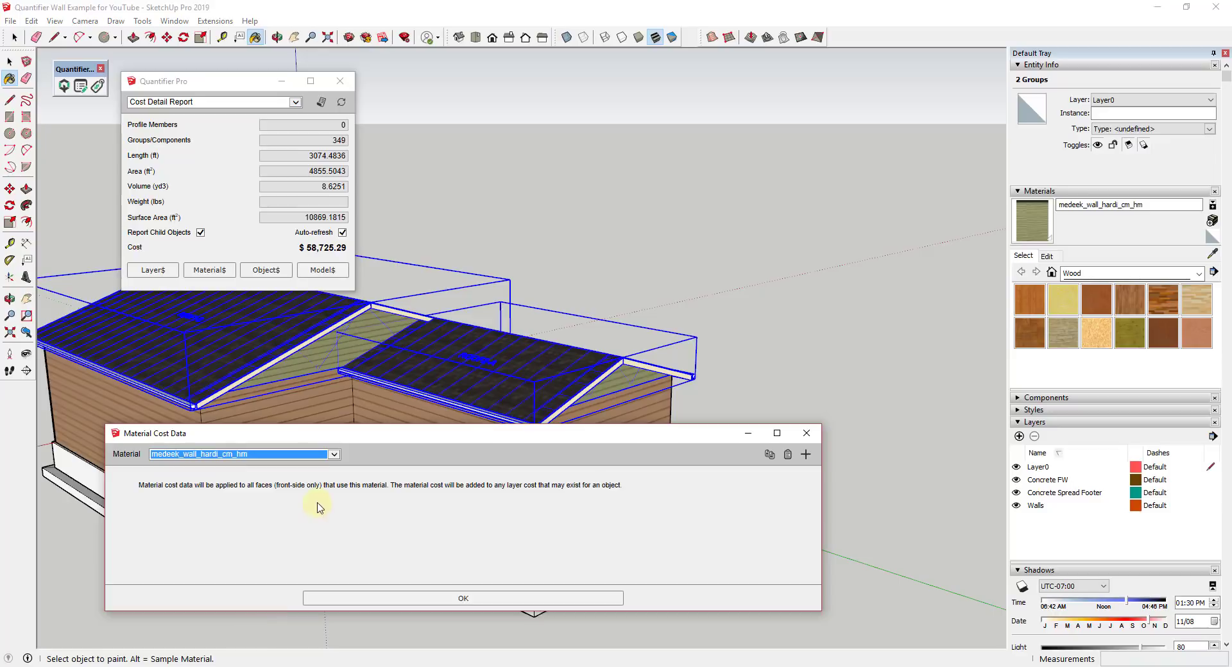
pyautogui.click(806, 454)
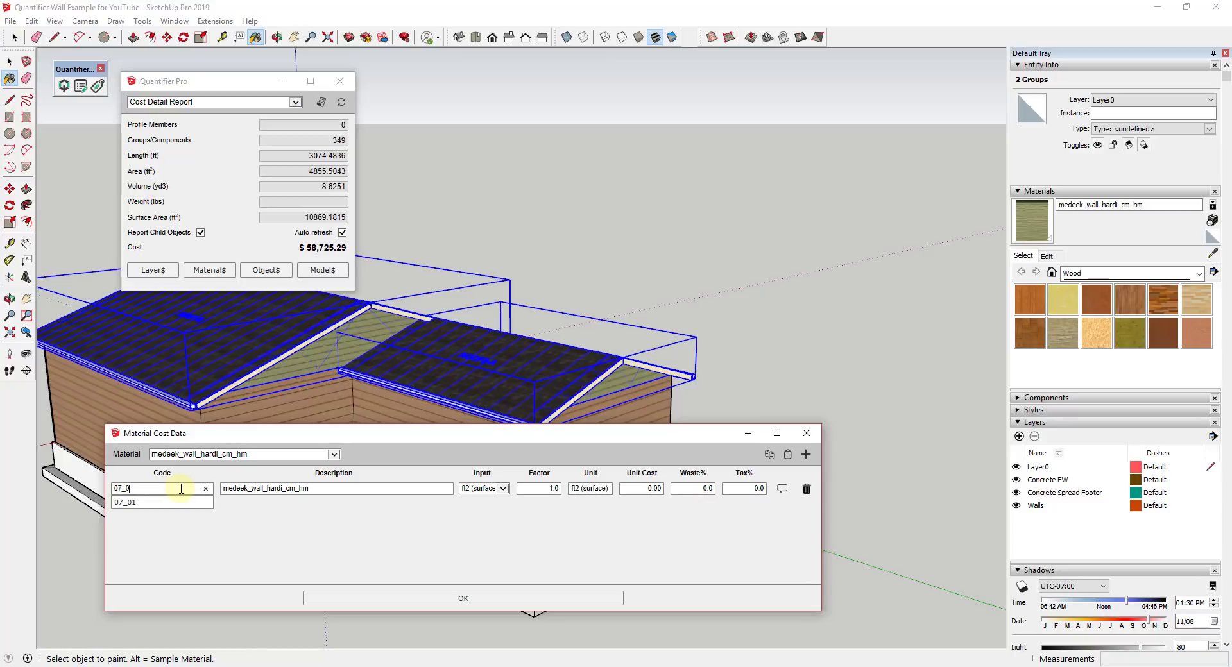
pyautogui.press('Tab')
pyautogui.click(639, 490)
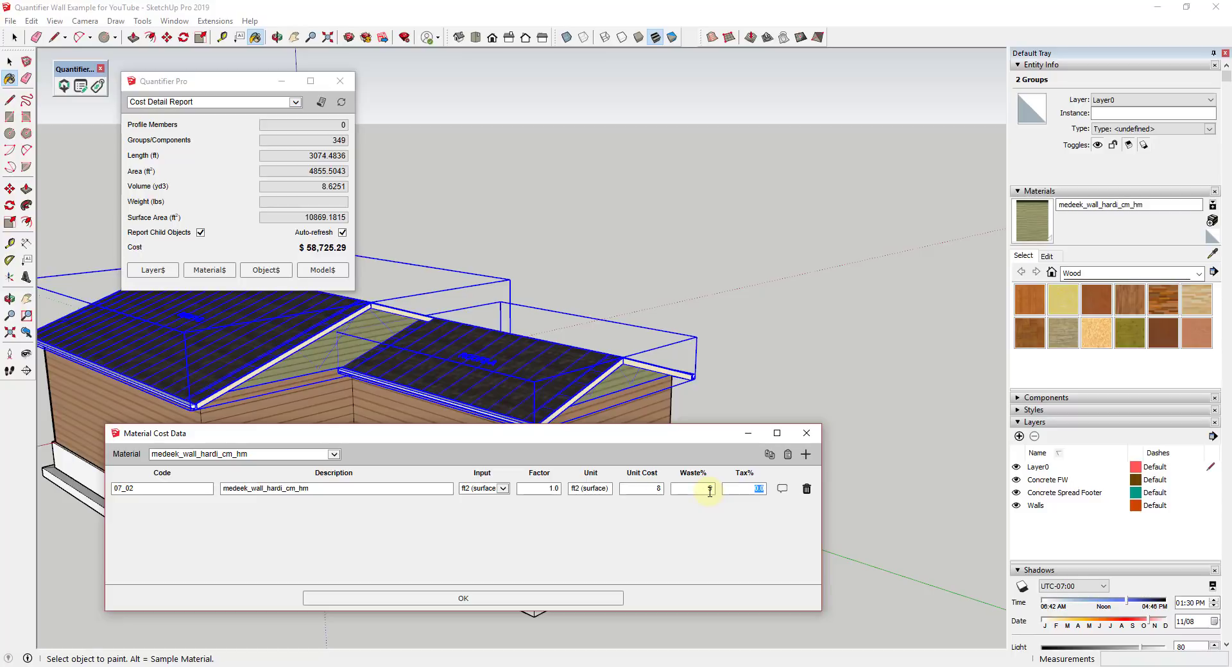
pyautogui.click(492, 598)
# Reselect both roof assemblies and check the gable siding's entry in a new cost detail report
pyautogui.scroll(-3, 577, 546)
pyautogui.press('space')
pyautogui.click(782, 447)
pyautogui.click(511, 372)
pyautogui.keyDown('shift'); pyautogui.click(386, 353); pyautogui.keyUp('shift')
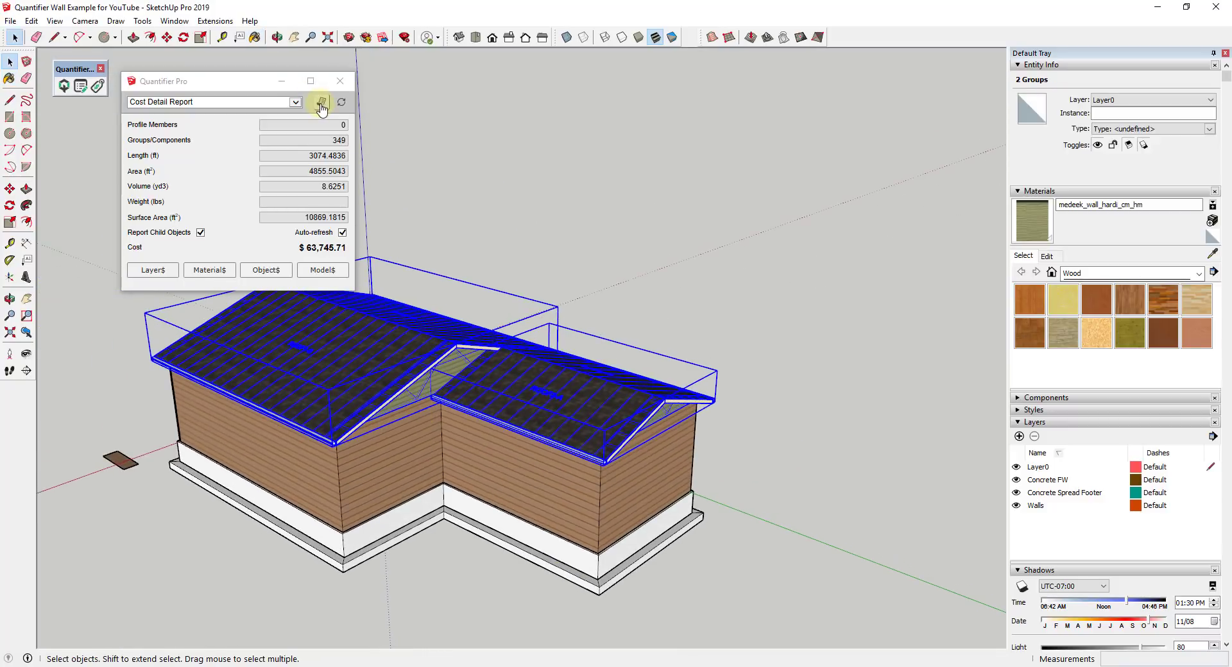
pyautogui.click(324, 104)
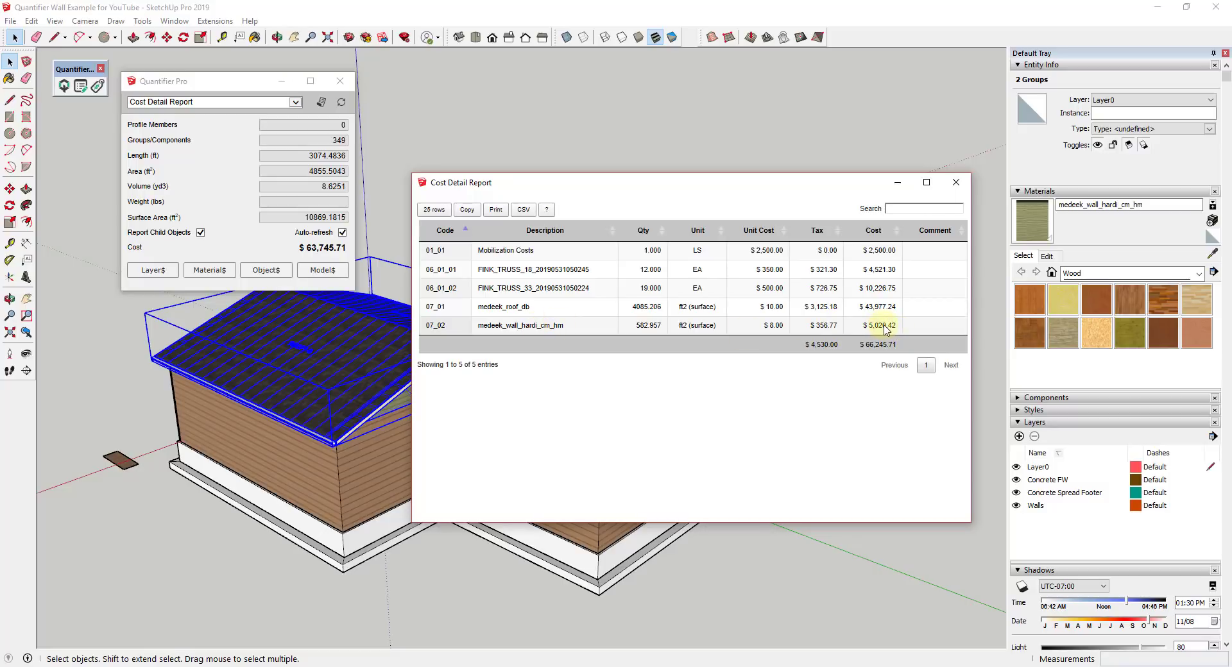
pyautogui.click(956, 183)
# Select the entire building, including roofs, walls and foundation, and refresh its quantities and cost
pyautogui.click(774, 463)
pyautogui.moveTo(234, 440); pyautogui.dragTo(691, 442, button='middle')
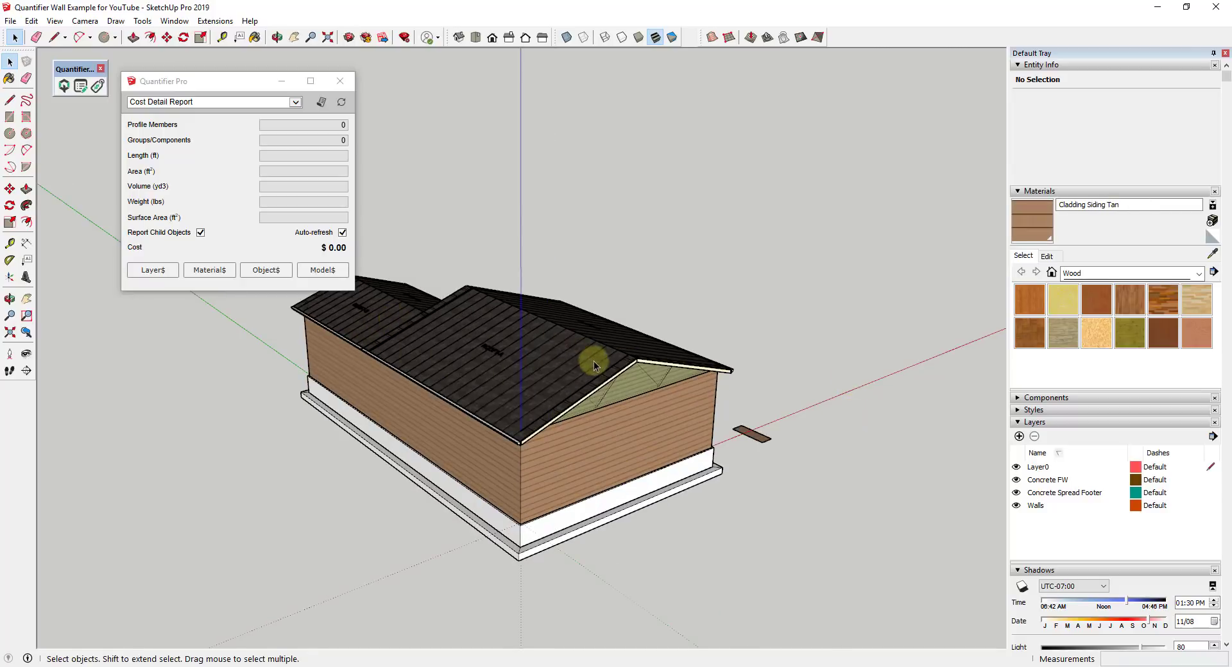
pyautogui.scroll(-2, 594, 360)
pyautogui.moveTo(594, 361); pyautogui.dragTo(553, 338, button='middle')
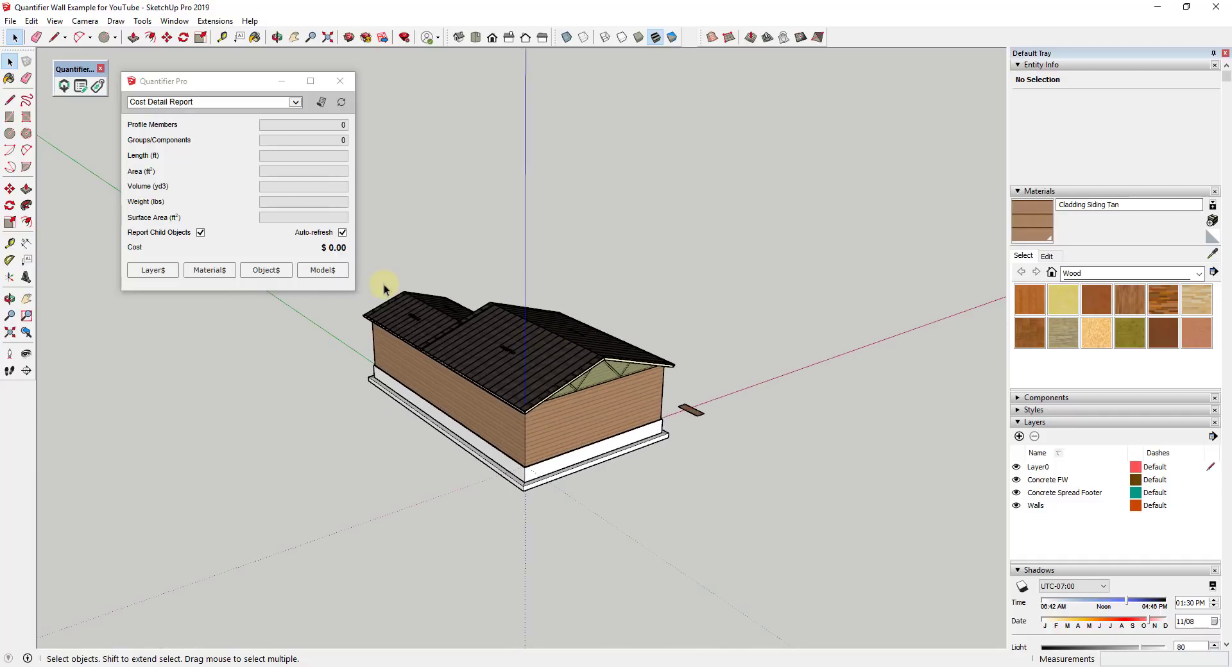
pyautogui.scroll(-2, 549, 355)
pyautogui.moveTo(406, 279); pyautogui.dragTo(629, 472)
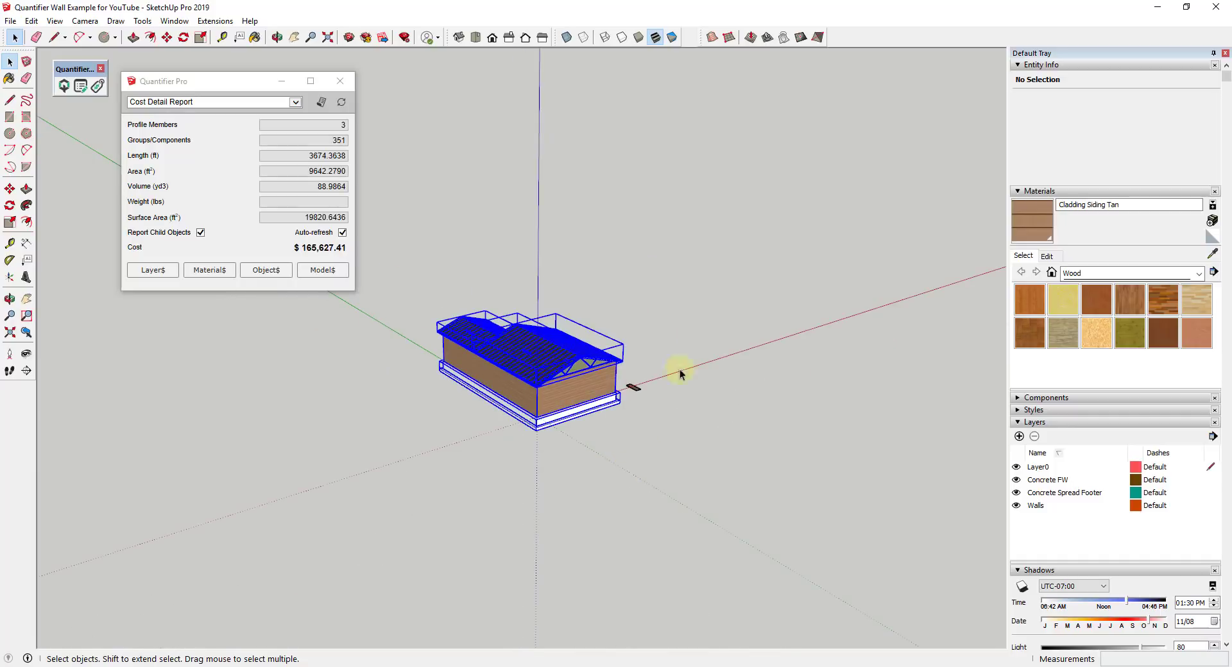
pyautogui.moveTo(663, 418); pyautogui.dragTo(645, 317, button='middle')
pyautogui.click(344, 103)
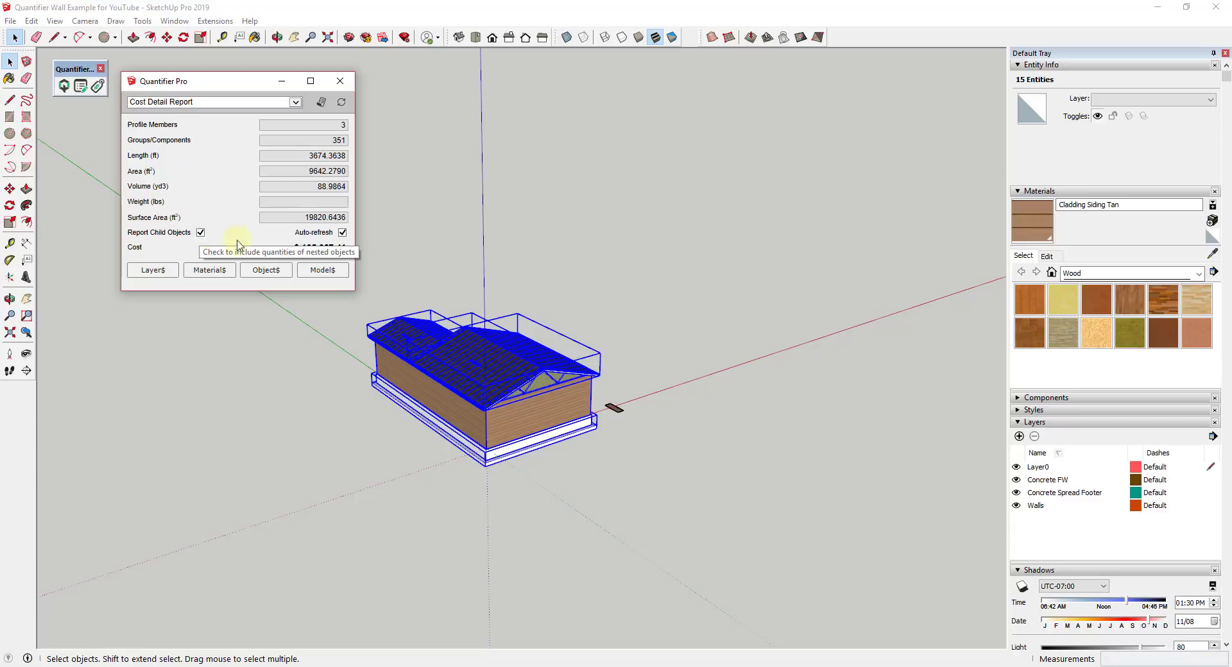
# Check the individual costs of the wide roof's truss assembly, the walls and the concrete foundation by selecting each one
pyautogui.scroll(3, 439, 413)
pyautogui.moveTo(520, 402); pyautogui.dragTo(489, 402, button='middle')
pyautogui.moveTo(572, 403); pyautogui.dragTo(518, 296, button='middle')
pyautogui.click(527, 395)
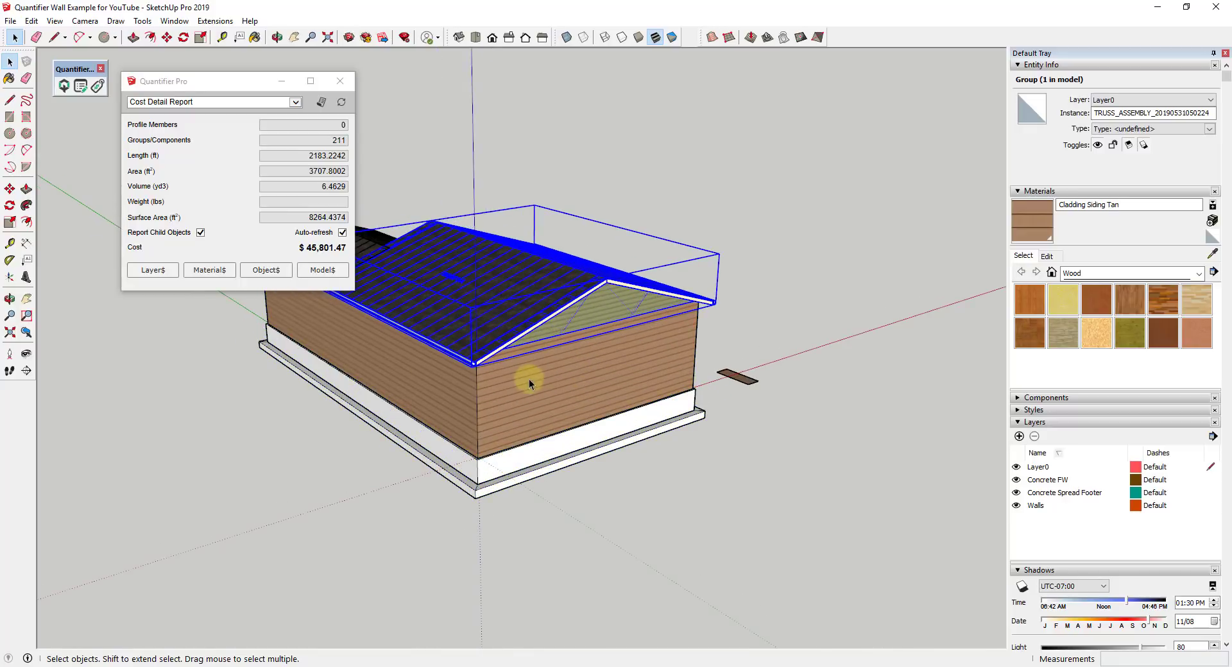
pyautogui.click(393, 378)
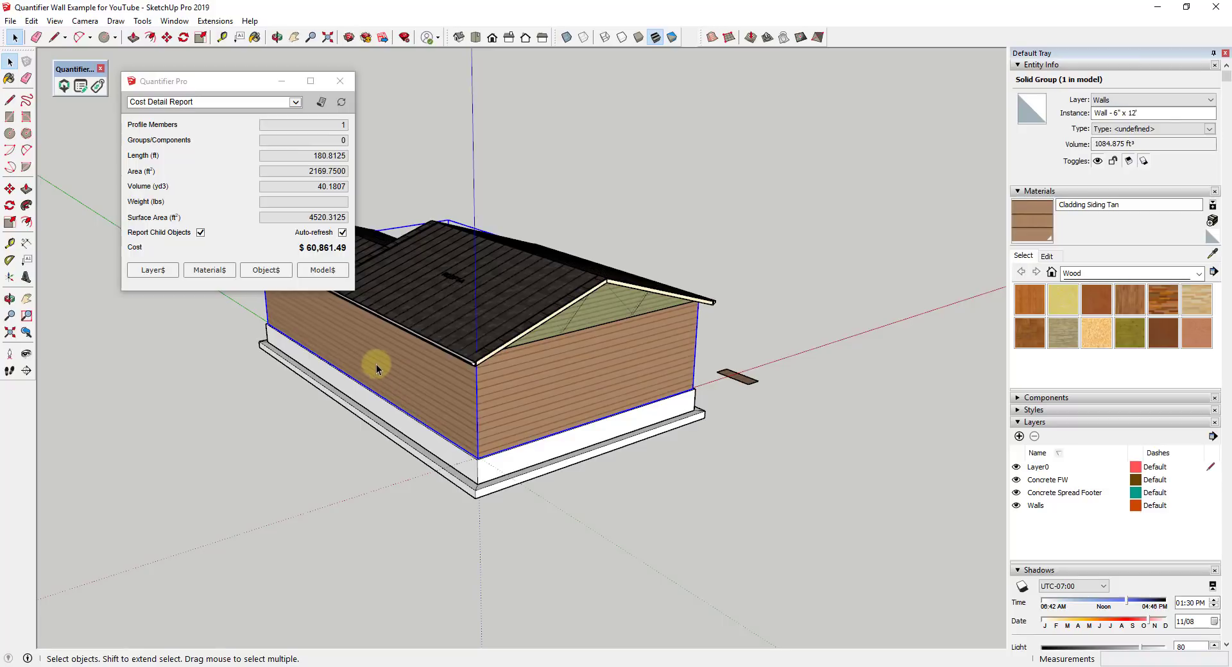
pyautogui.click(466, 468)
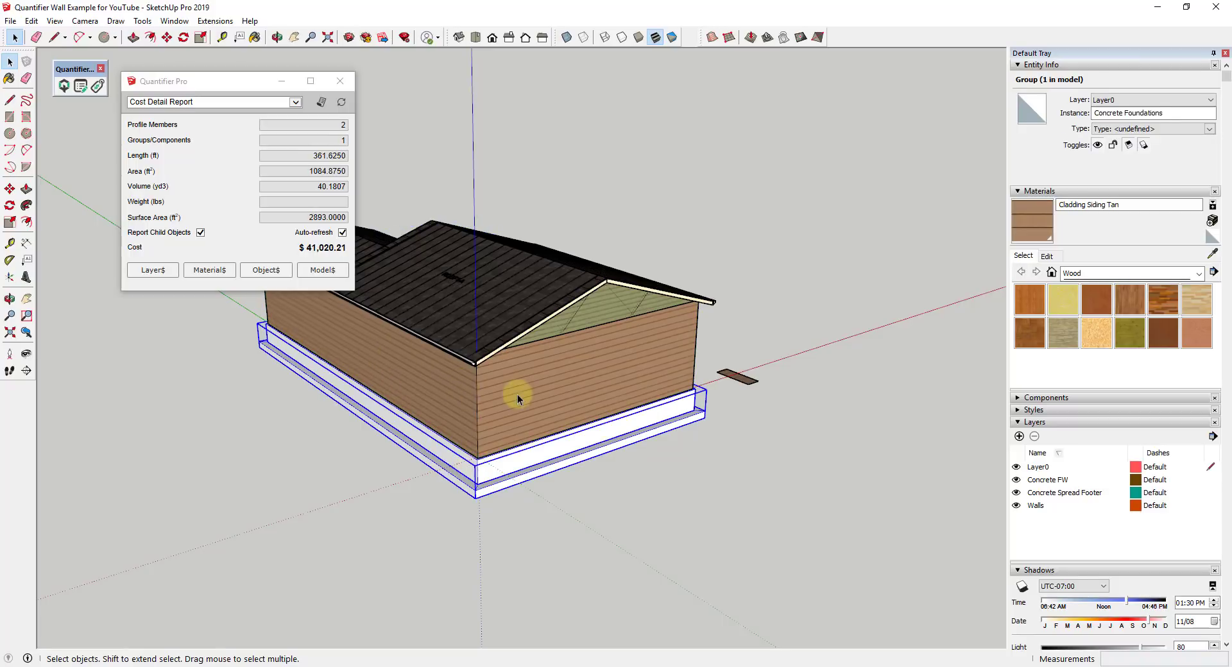
pyautogui.click(532, 309)
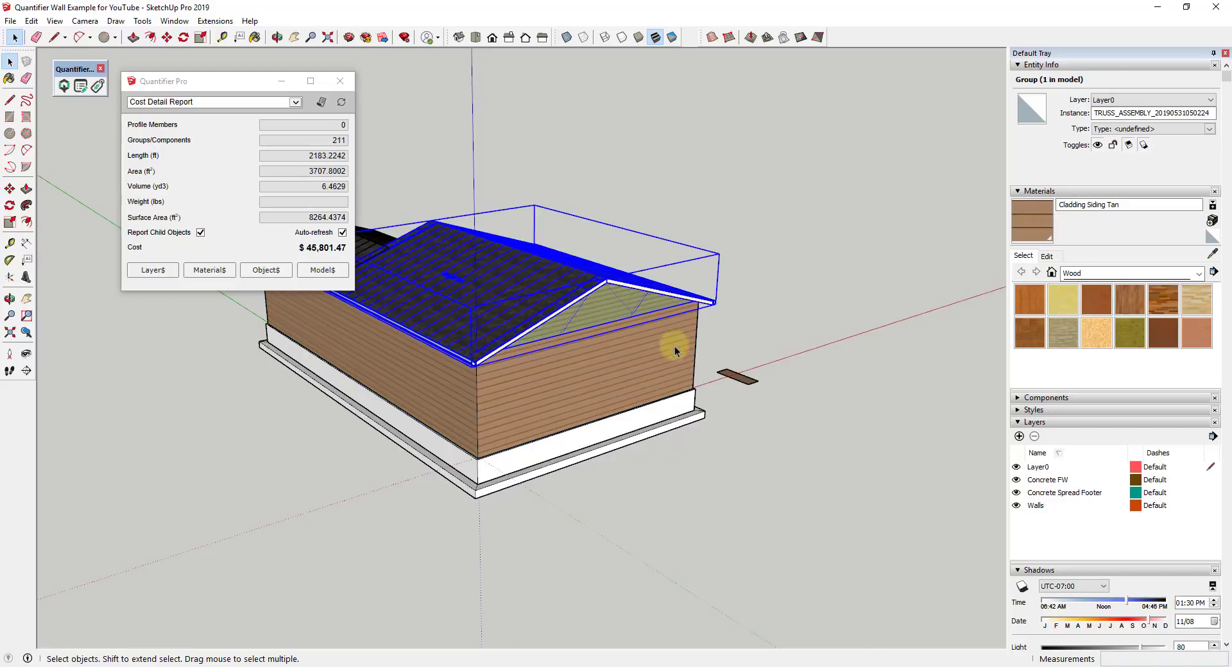
# Select the whole building again and generate its full cost detail report
pyautogui.scroll(-2, 675, 345)
pyautogui.moveTo(645, 335); pyautogui.dragTo(536, 321, button='middle')
pyautogui.moveTo(385, 219); pyautogui.dragTo(700, 467)
pyautogui.scroll(2, 706, 342)
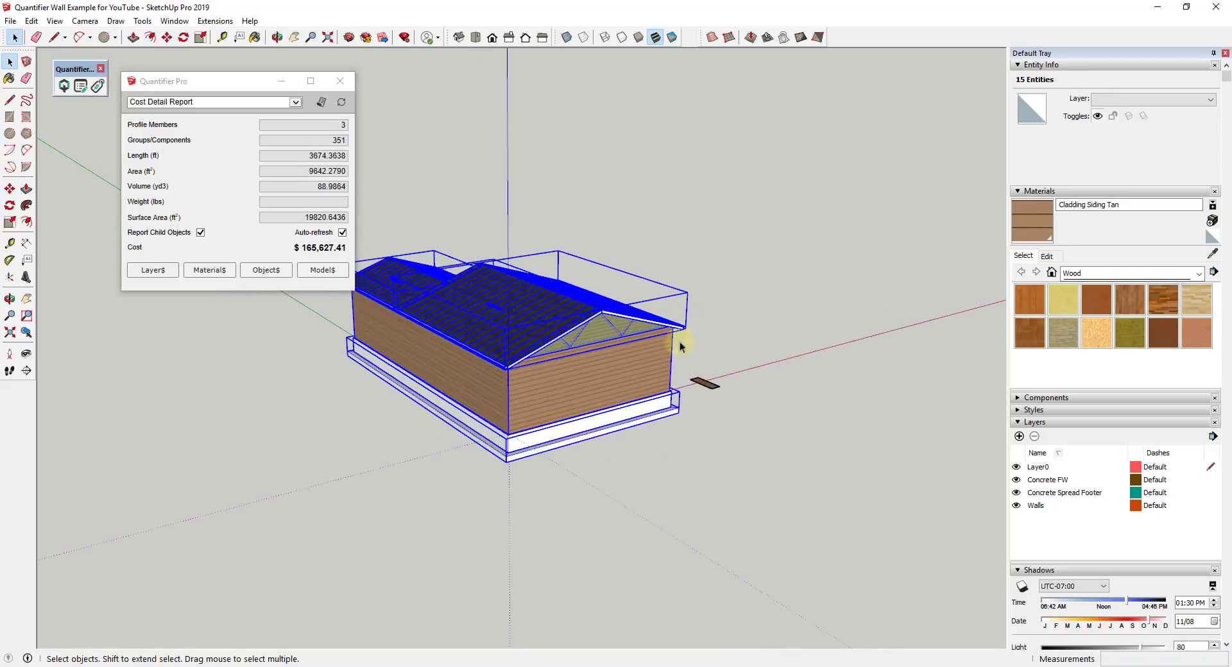
pyautogui.moveTo(698, 337); pyautogui.dragTo(612, 358, button='middle')
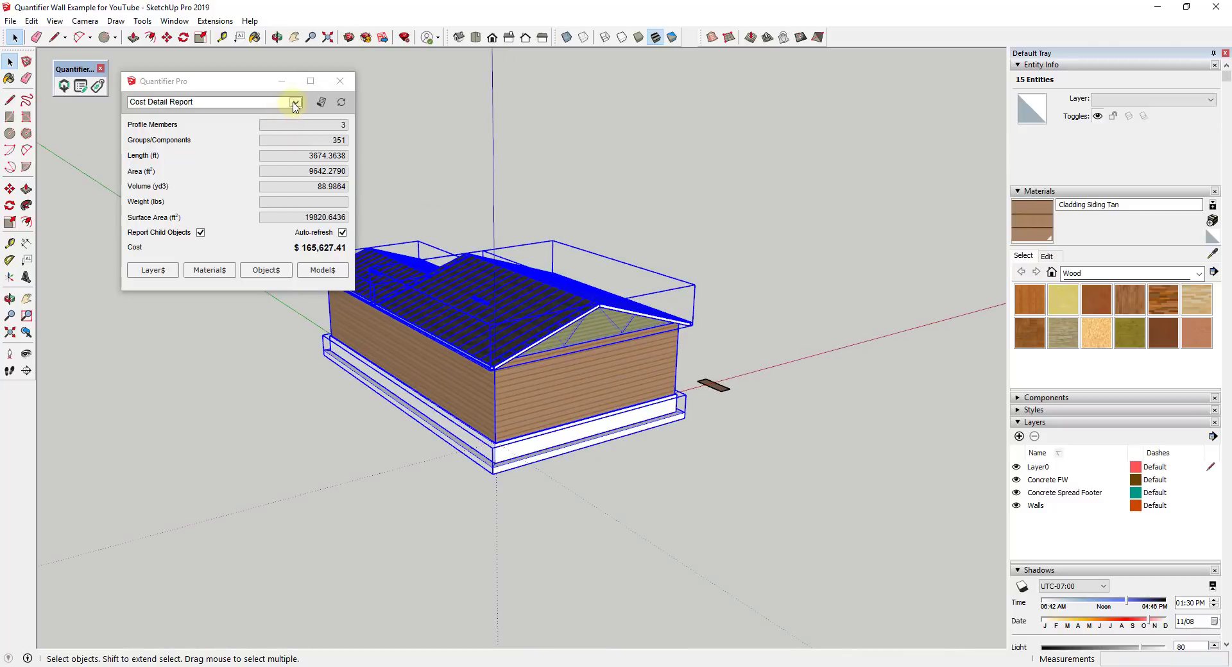
pyautogui.click(320, 105)
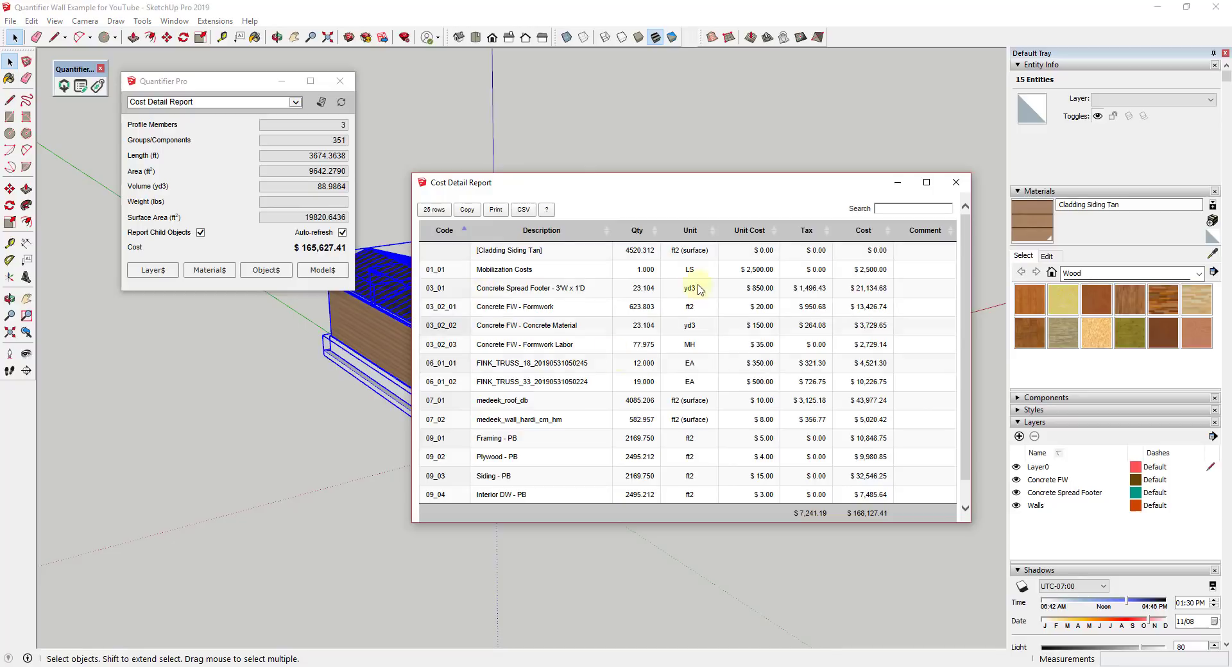
# Review the cost detail report's line items down to the totals row
pyautogui.scroll(-1, 546, 455)
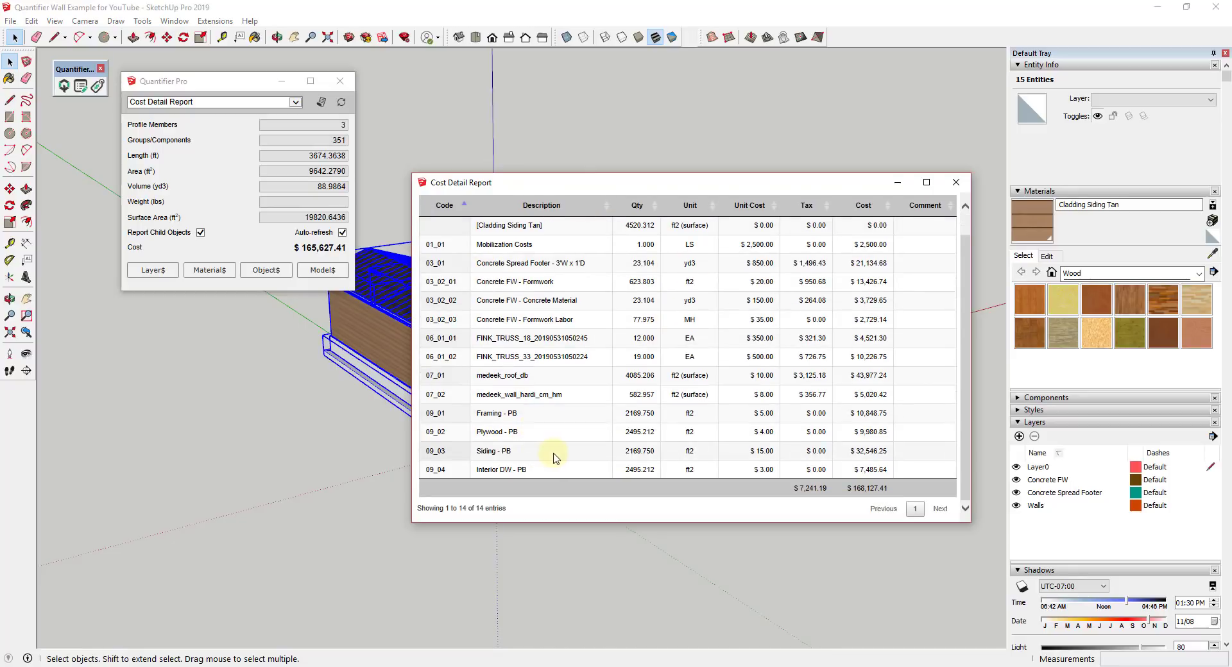
pyautogui.hotkey('ctrl', 't')
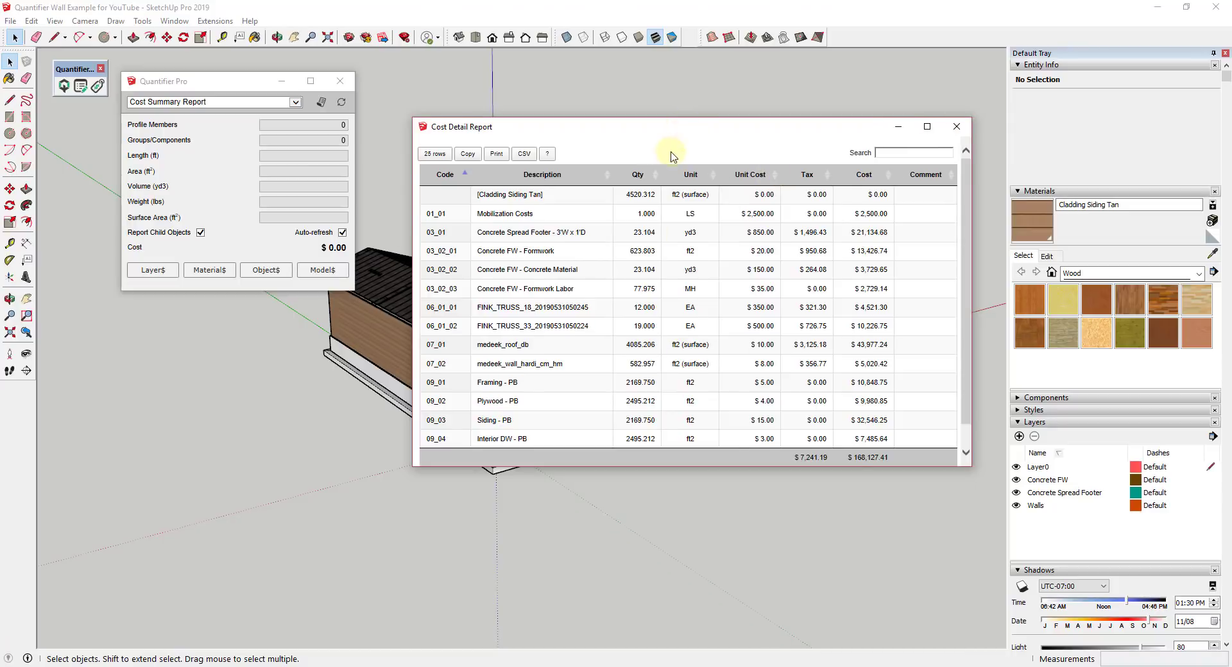
pyautogui.moveTo(679, 138); pyautogui.dragTo(643, 209)
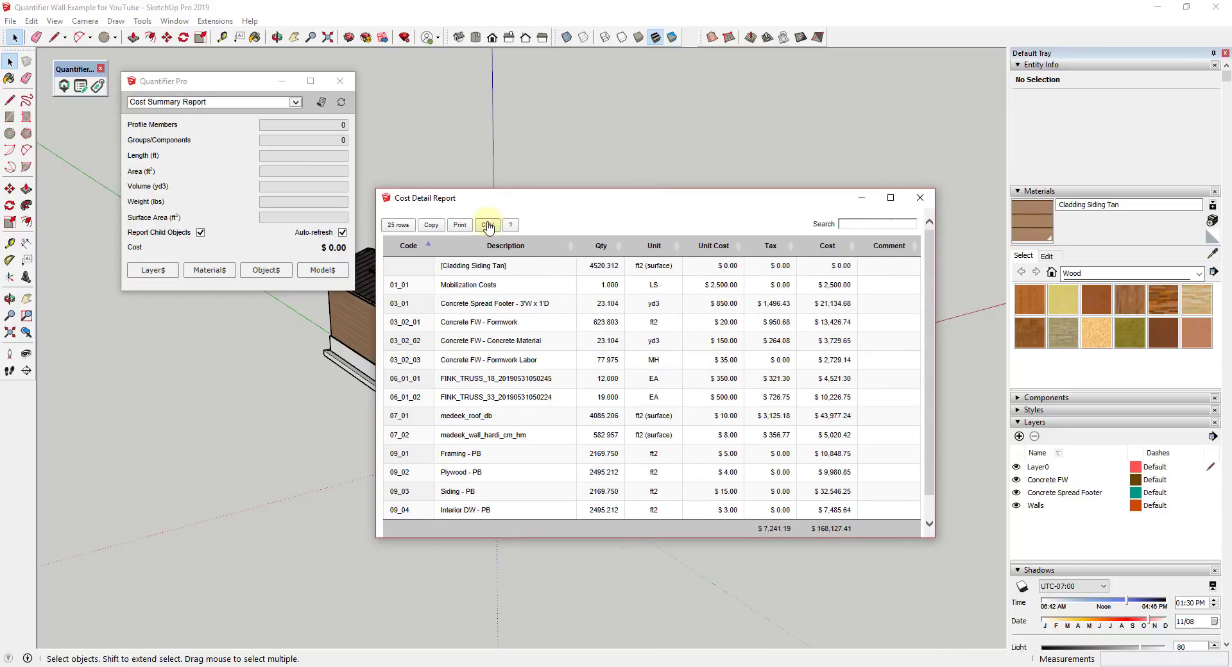
pyautogui.moveTo(577, 194); pyautogui.dragTo(589, 186)
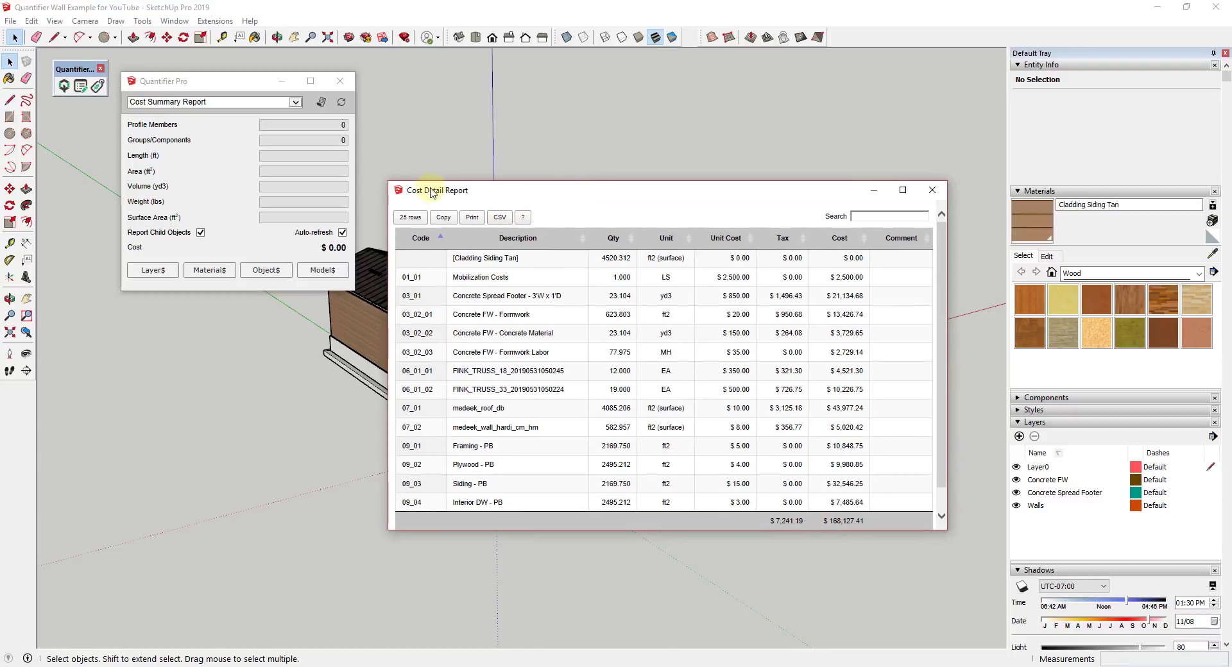
pyautogui.click(499, 217)
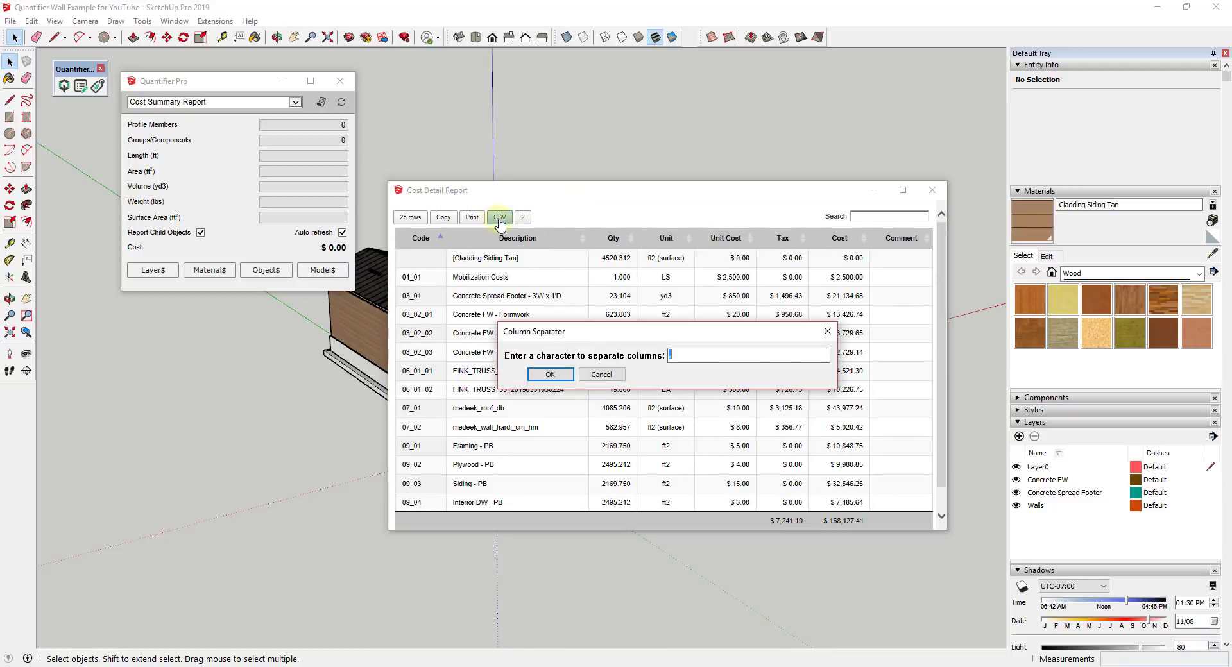
pyautogui.click(552, 375)
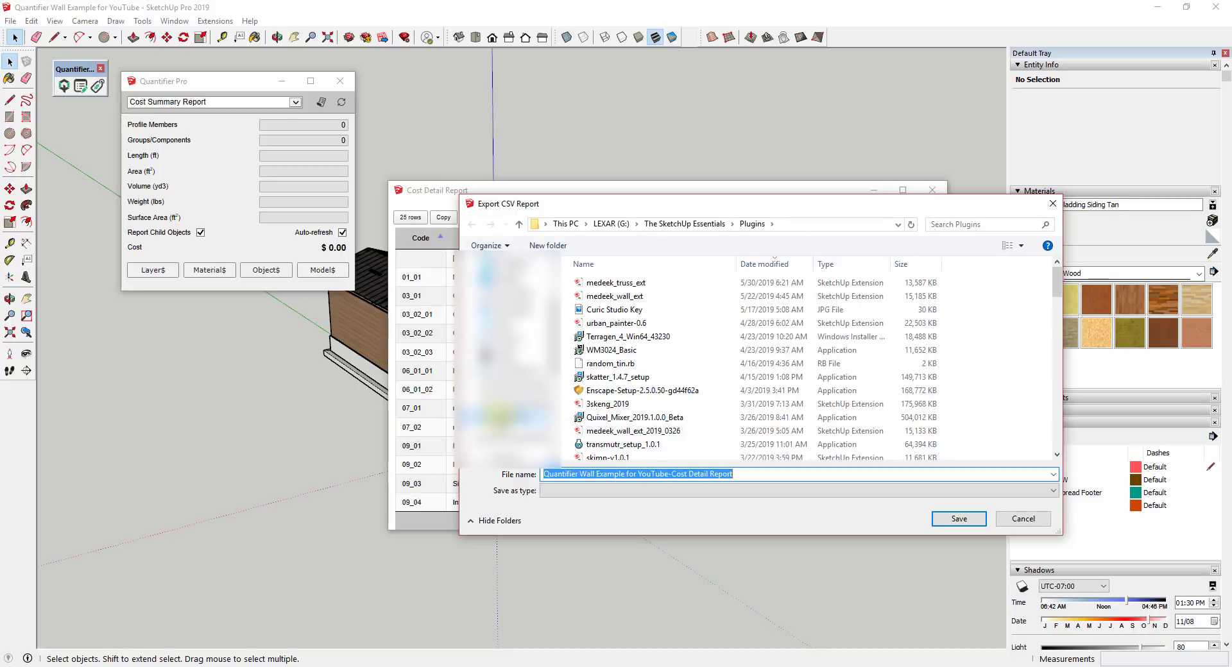
pyautogui.click(507, 427)
pyautogui.click(1025, 520)
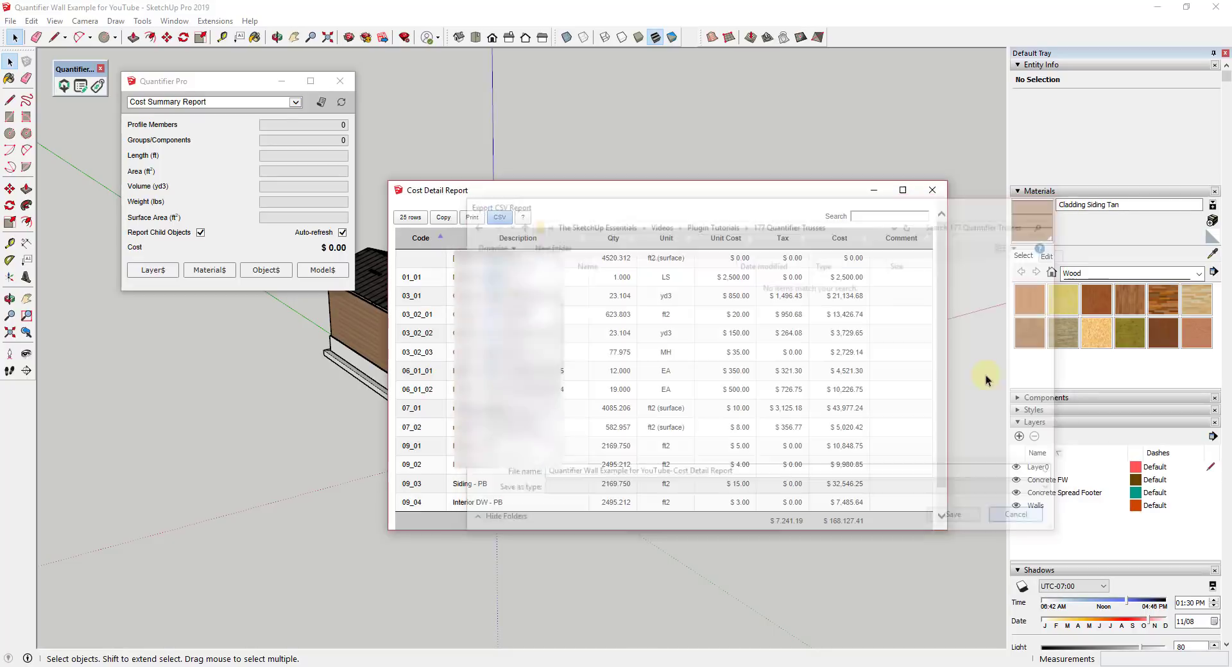
pyautogui.click(931, 191)
# Hide the wide roof's truss assembly to expose the wood floor inside the building
pyautogui.click(541, 321)
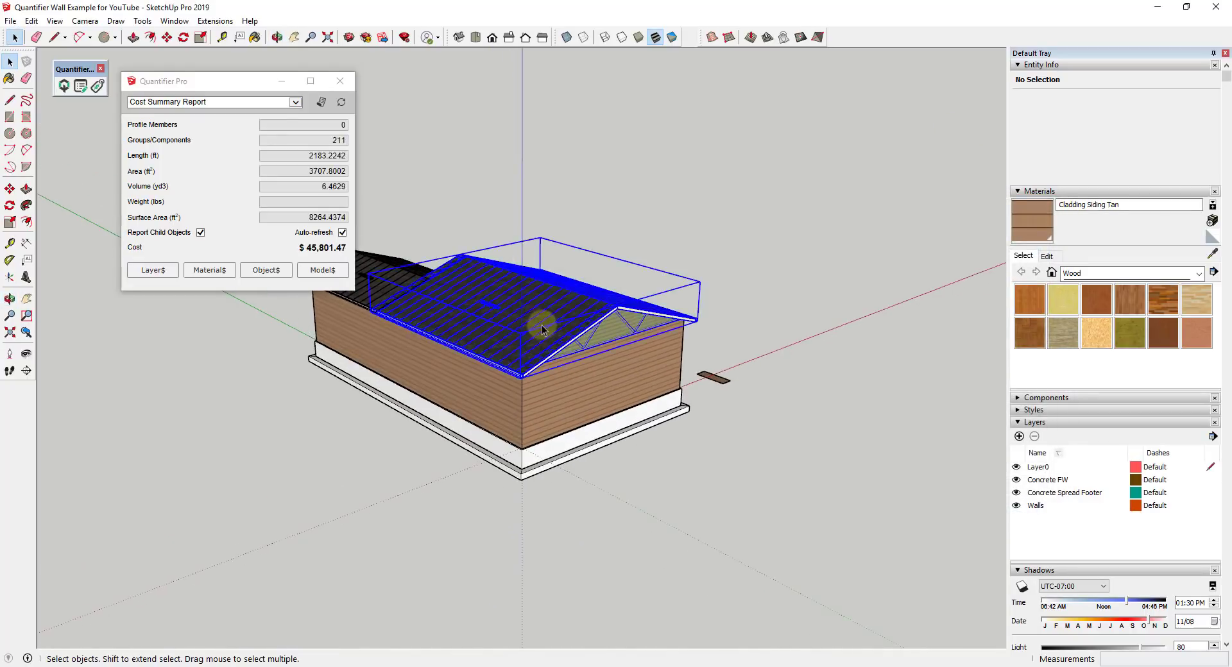
pyautogui.rightClick(542, 325)
pyautogui.click(571, 297)
pyautogui.scroll(5, 573, 348)
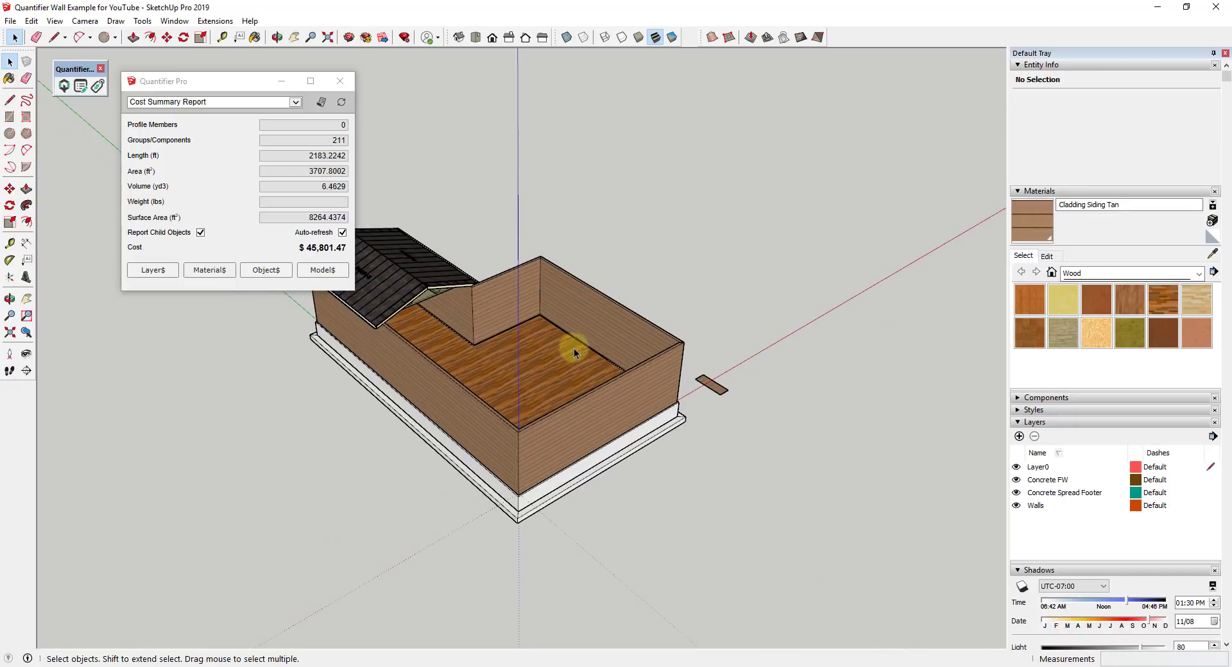
pyautogui.scroll(2, 563, 364)
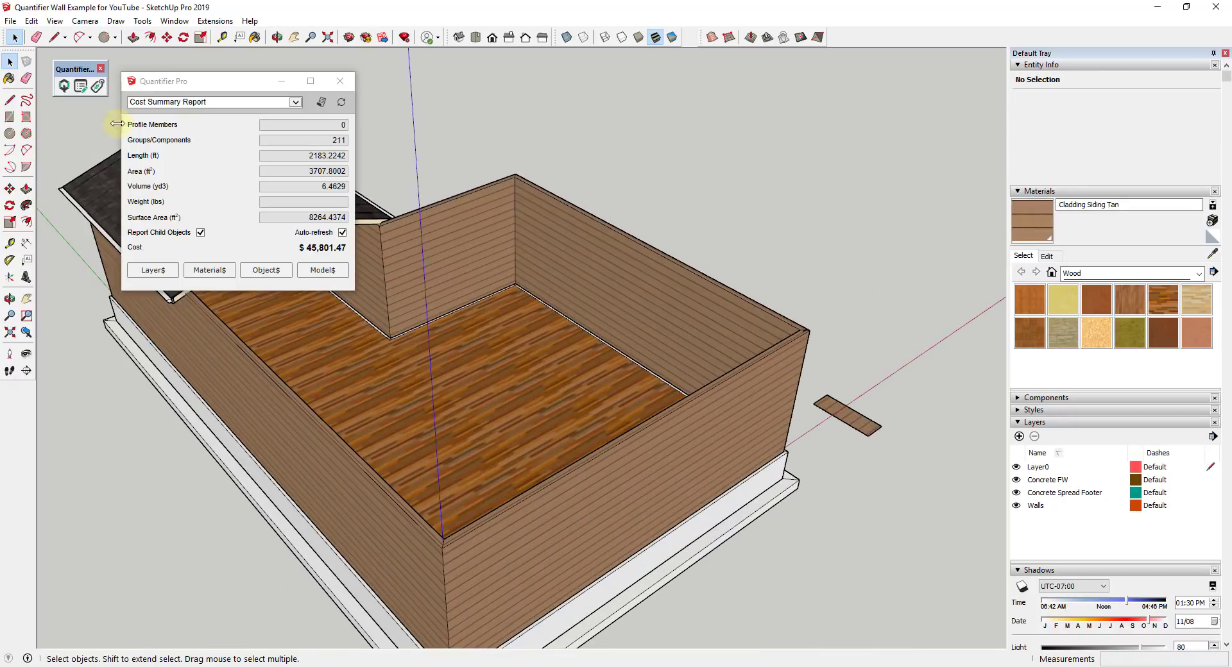
# Add material cost data for [Wood Floor Dark] with code 09_05, unit cost 5.50, 5% waste and 7.65% tax
pyautogui.click(209, 270)
pyautogui.click(243, 454)
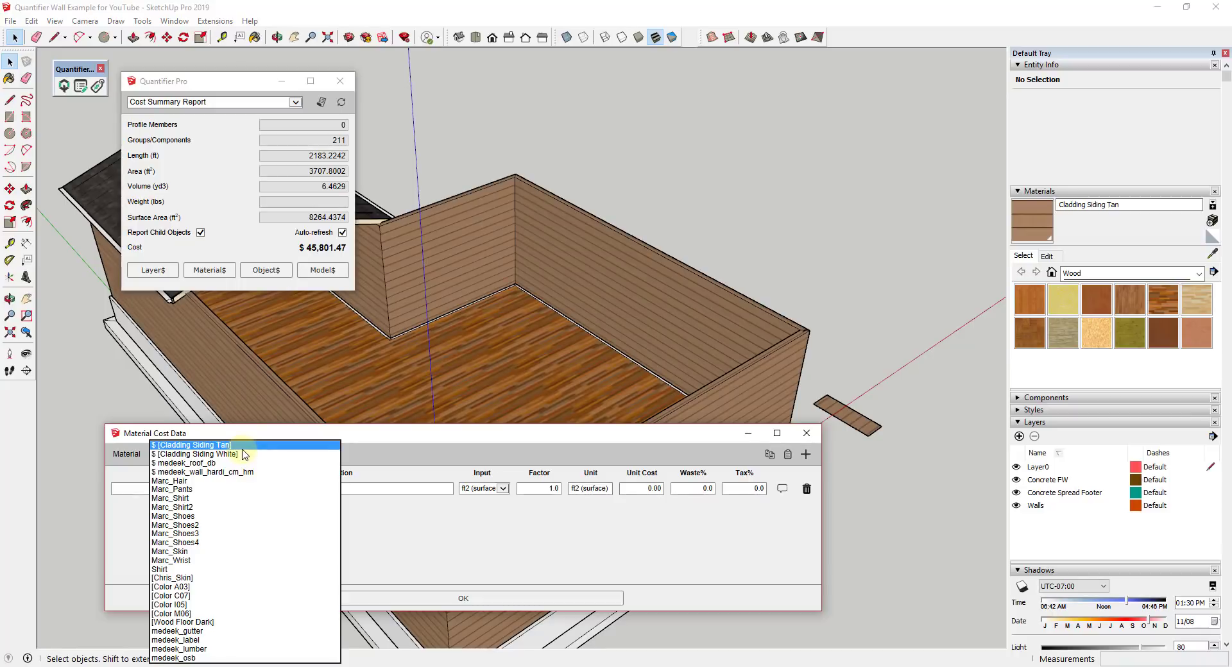
pyautogui.click(236, 627)
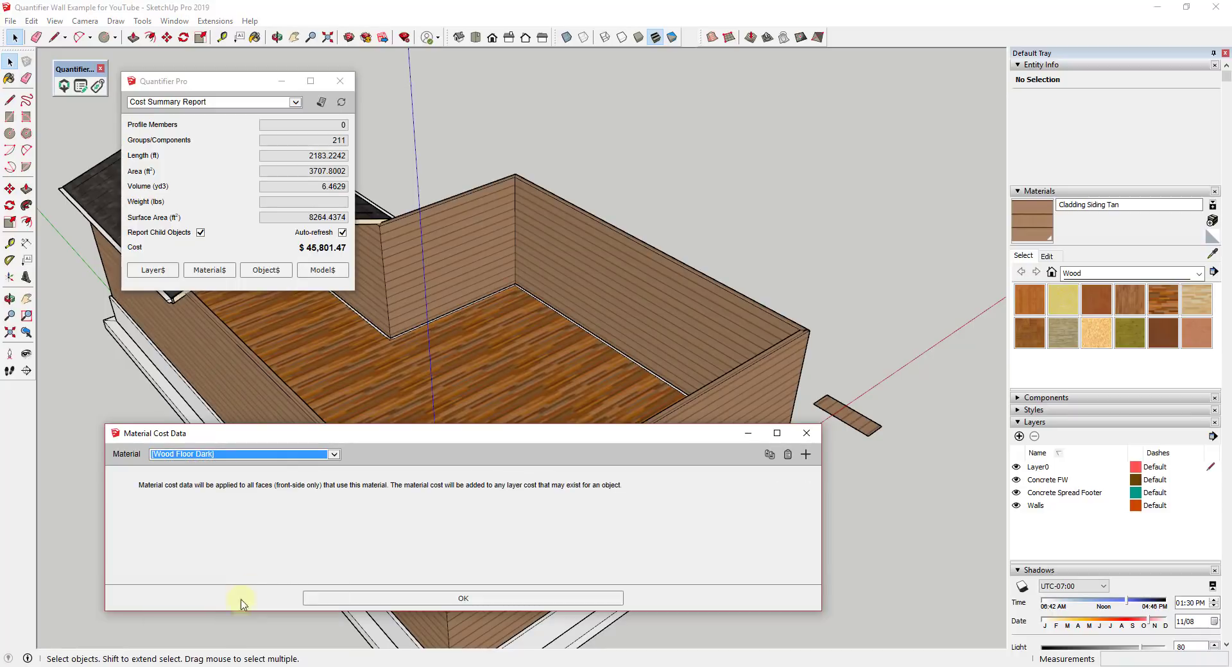
pyautogui.click(804, 455)
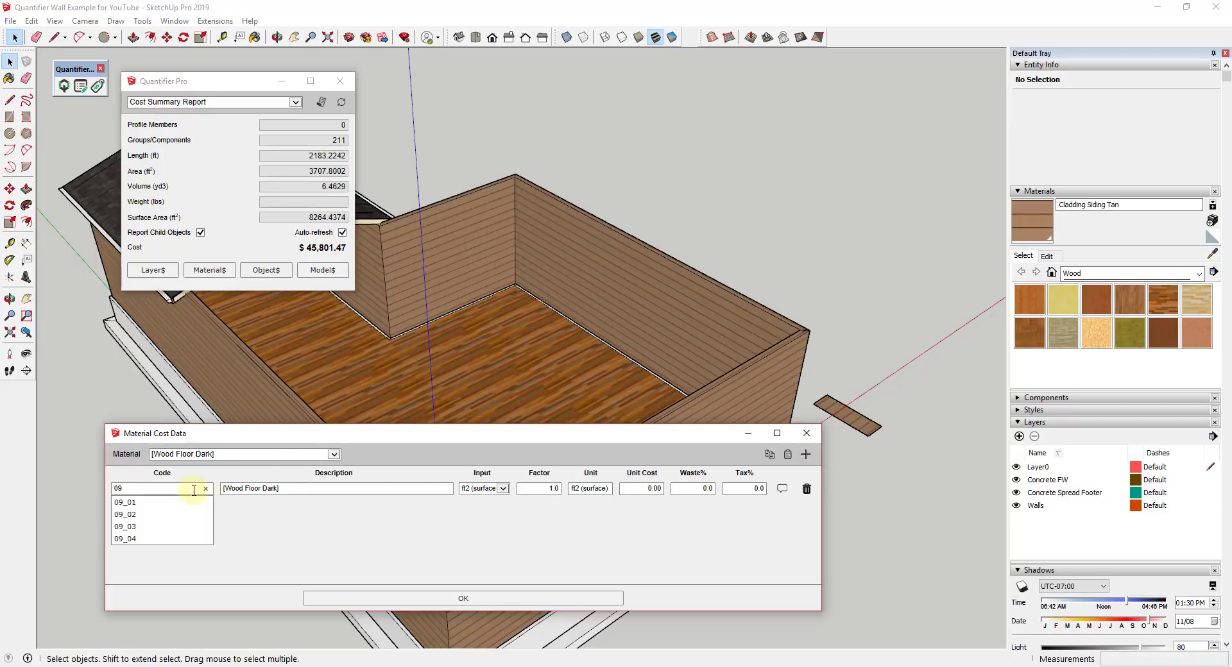
pyautogui.write('09_05')
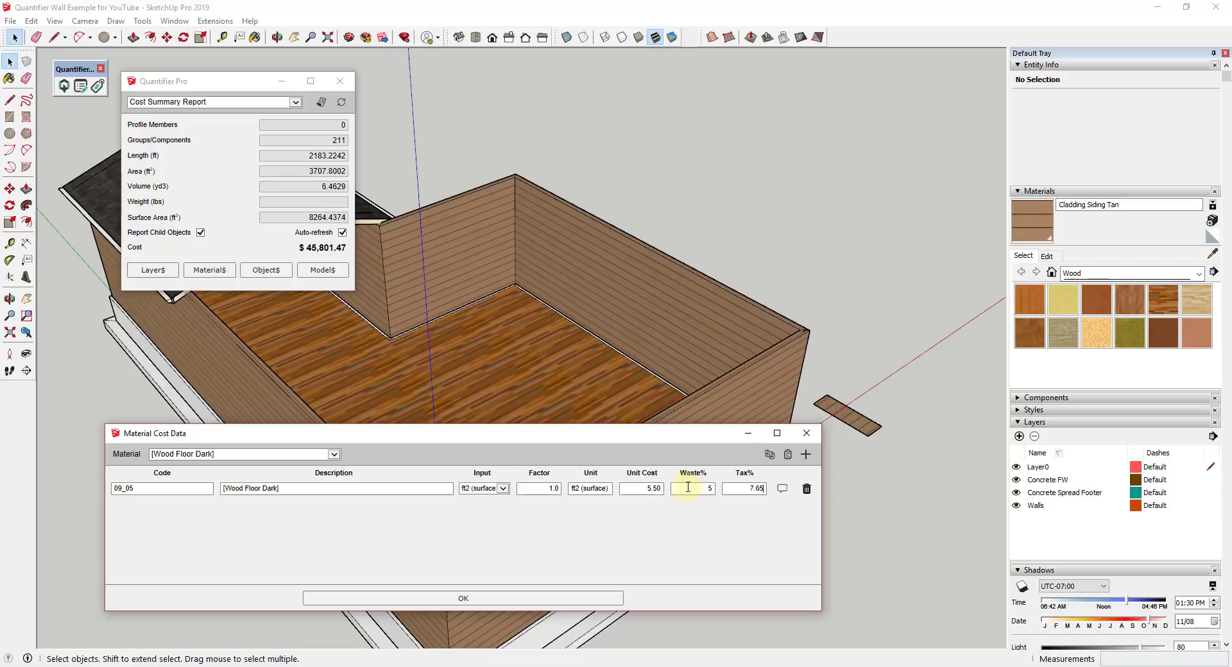
pyautogui.click(469, 600)
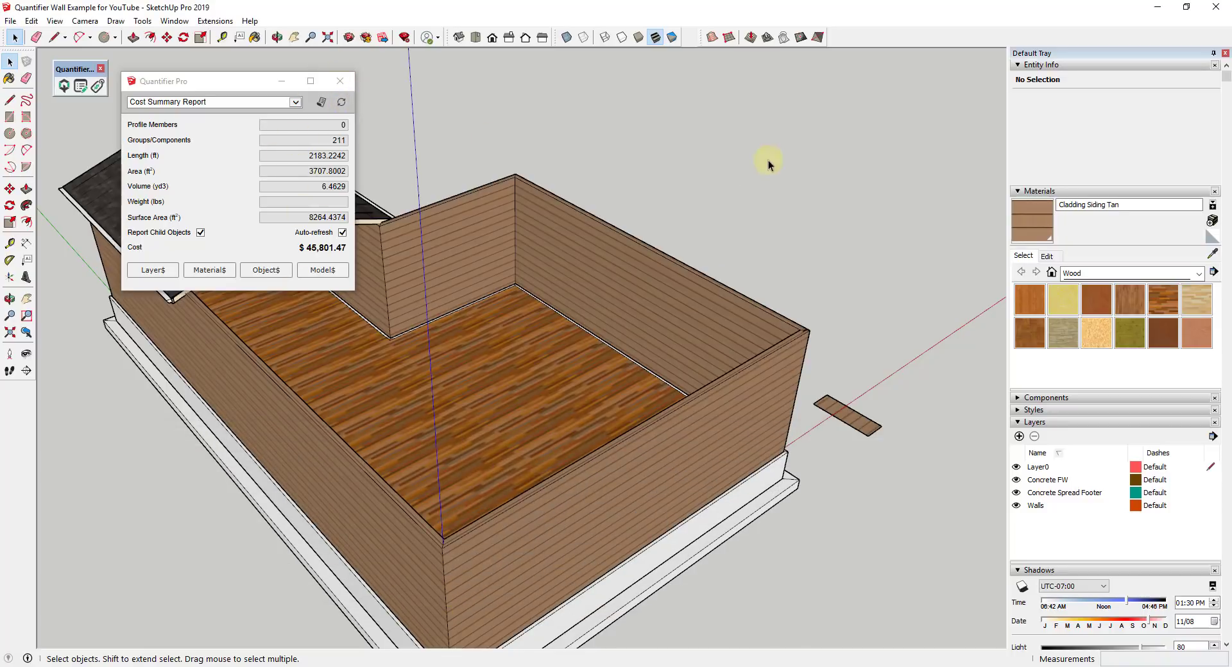
pyautogui.scroll(-8, 1133, 413)
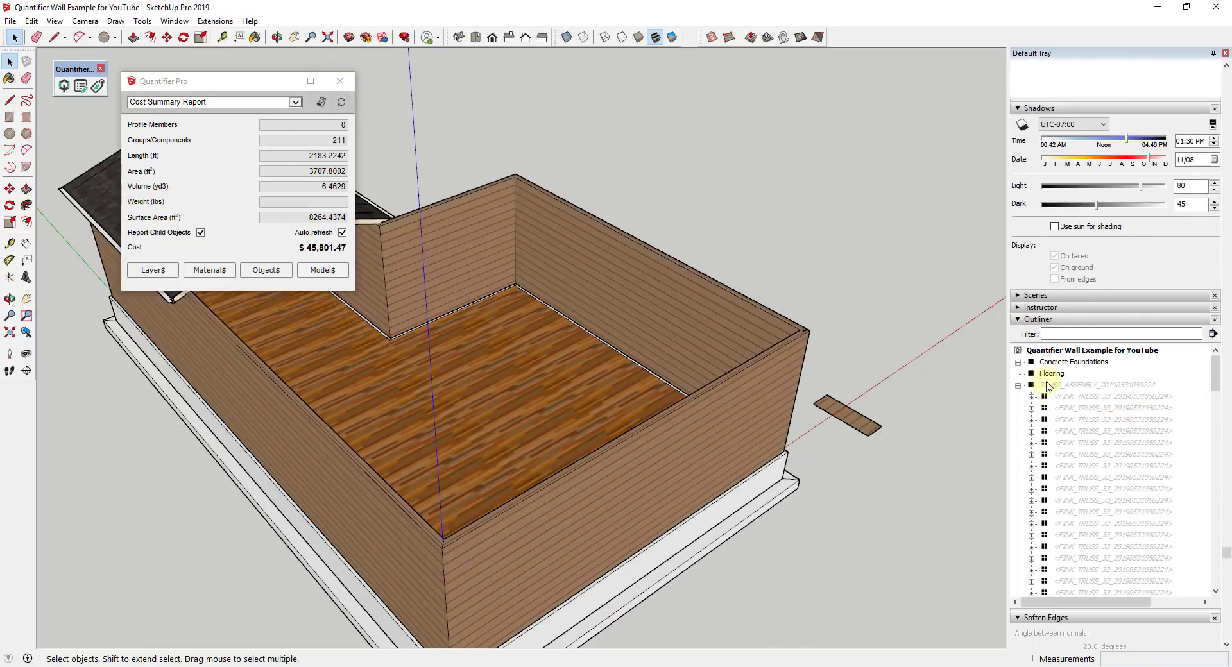
pyautogui.rightClick(1047, 387)
pyautogui.click(1085, 279)
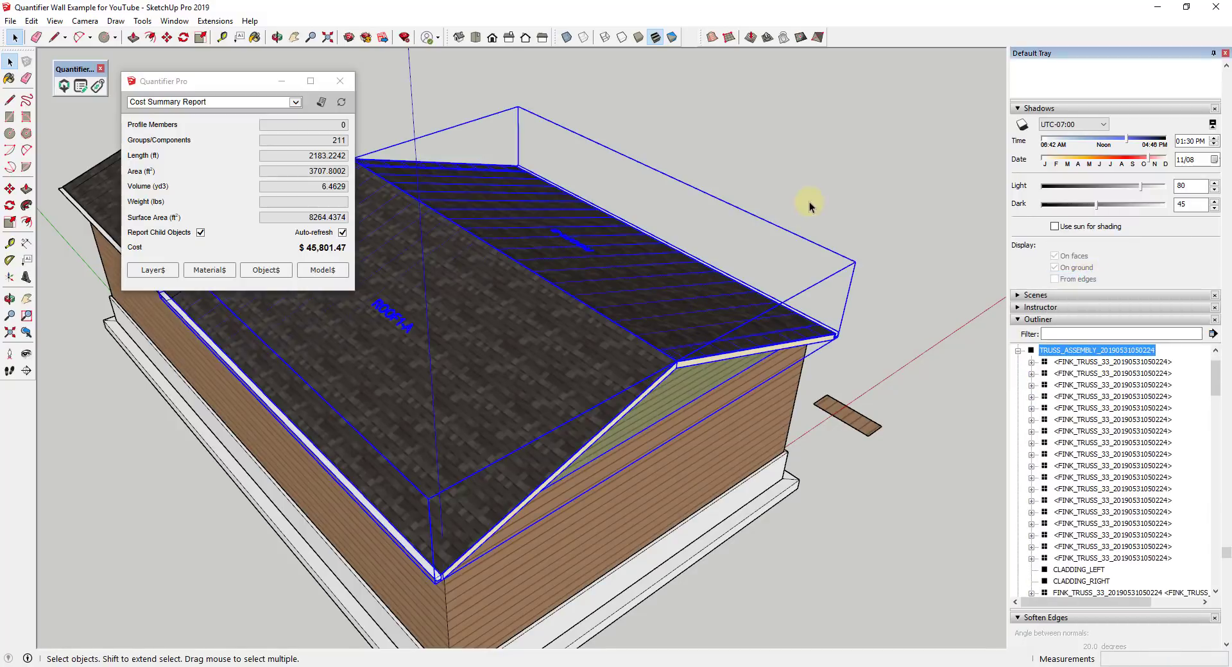
# Select the entire building and check its cost summary report, then close the report
pyautogui.scroll(-5, 810, 207)
pyautogui.moveTo(809, 207); pyautogui.dragTo(743, 234, button='middle')
pyautogui.scroll(-3, 748, 198)
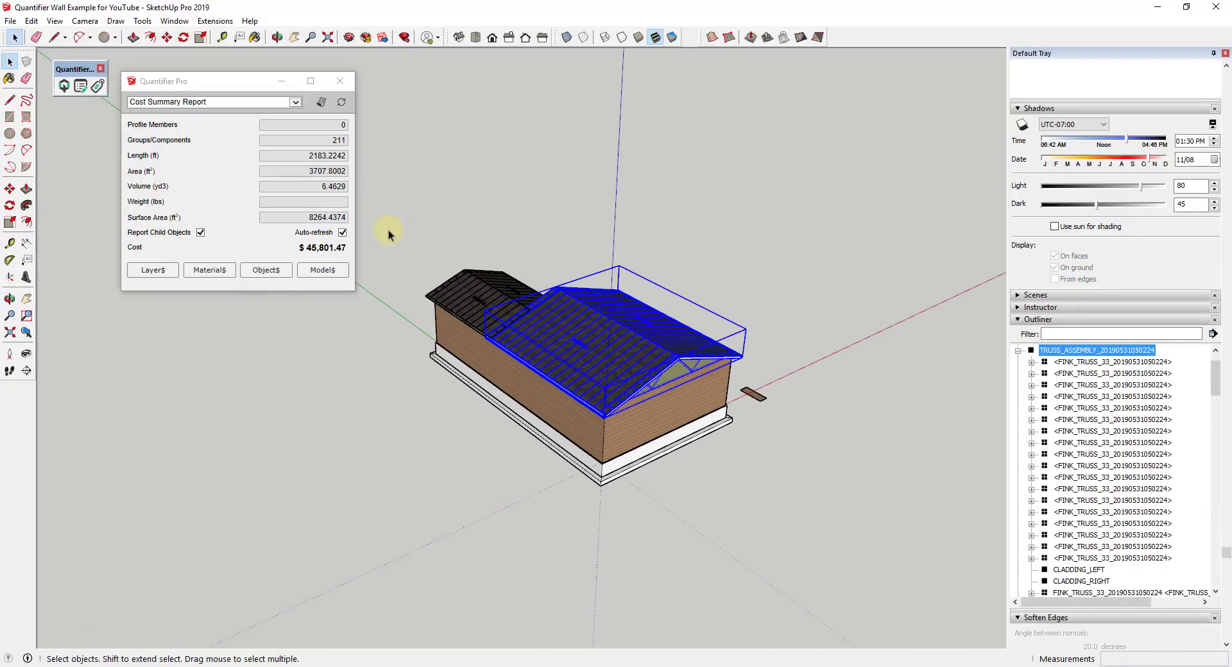
pyautogui.moveTo(407, 216); pyautogui.dragTo(750, 524)
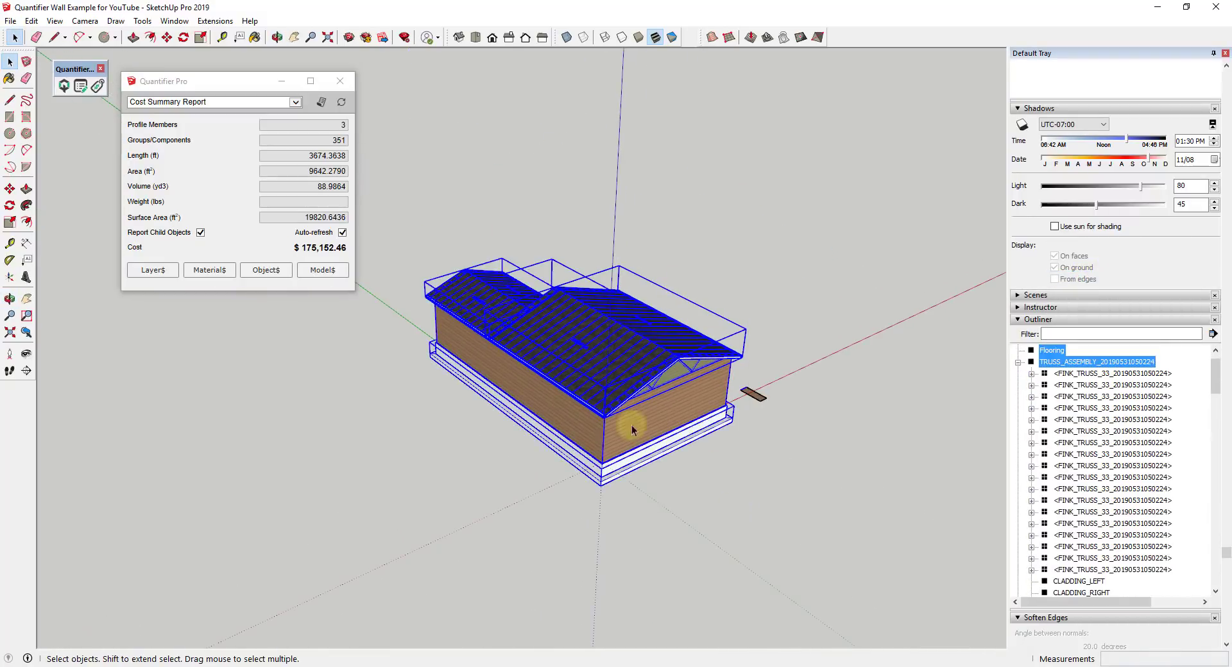
pyautogui.click(321, 103)
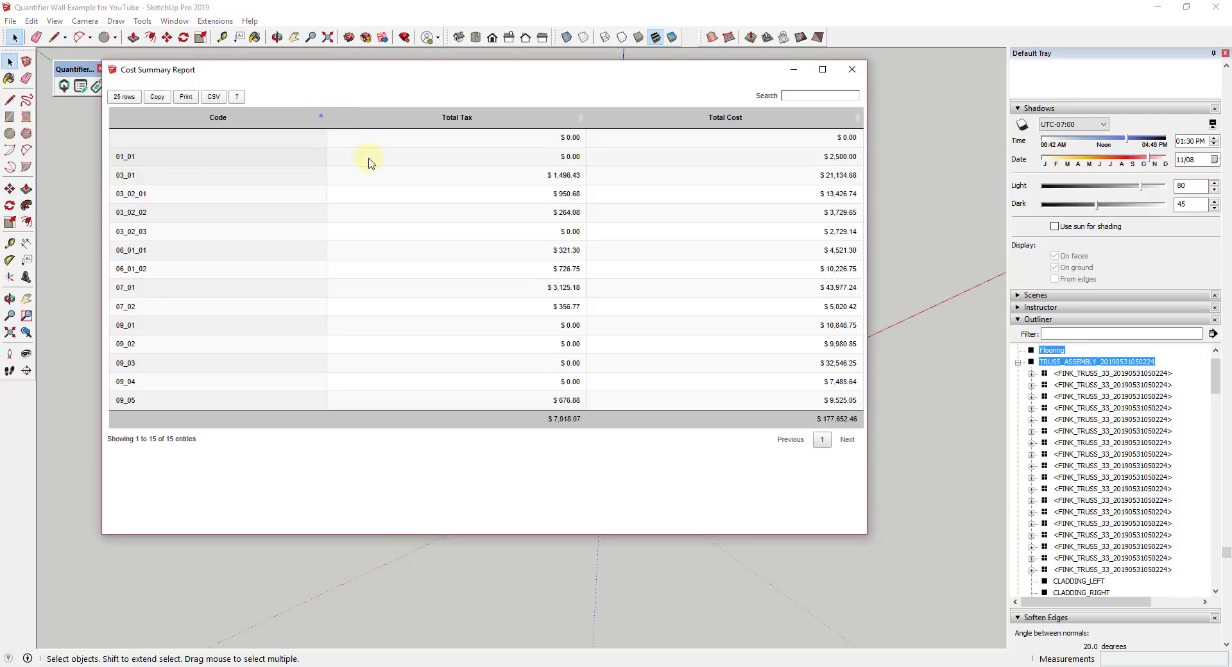
pyautogui.click(852, 70)
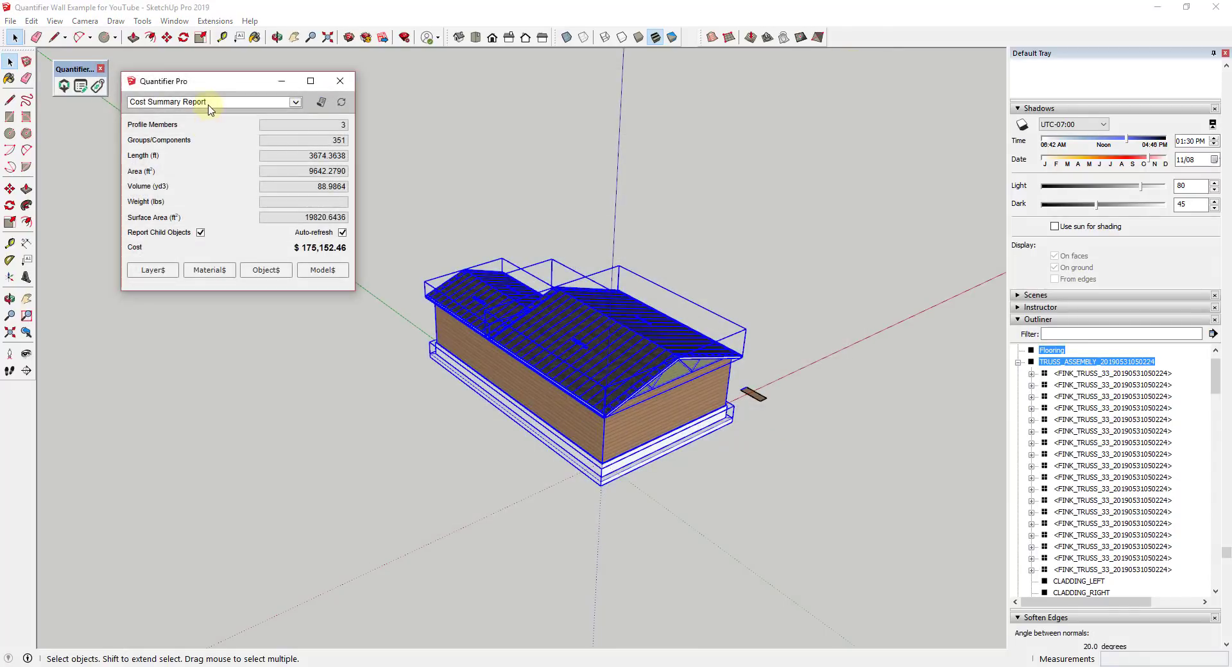
# Generate a cost detail report for the whole building and check the wood floor's entry
pyautogui.click(286, 102)
pyautogui.click(184, 93)
pyautogui.click(321, 103)
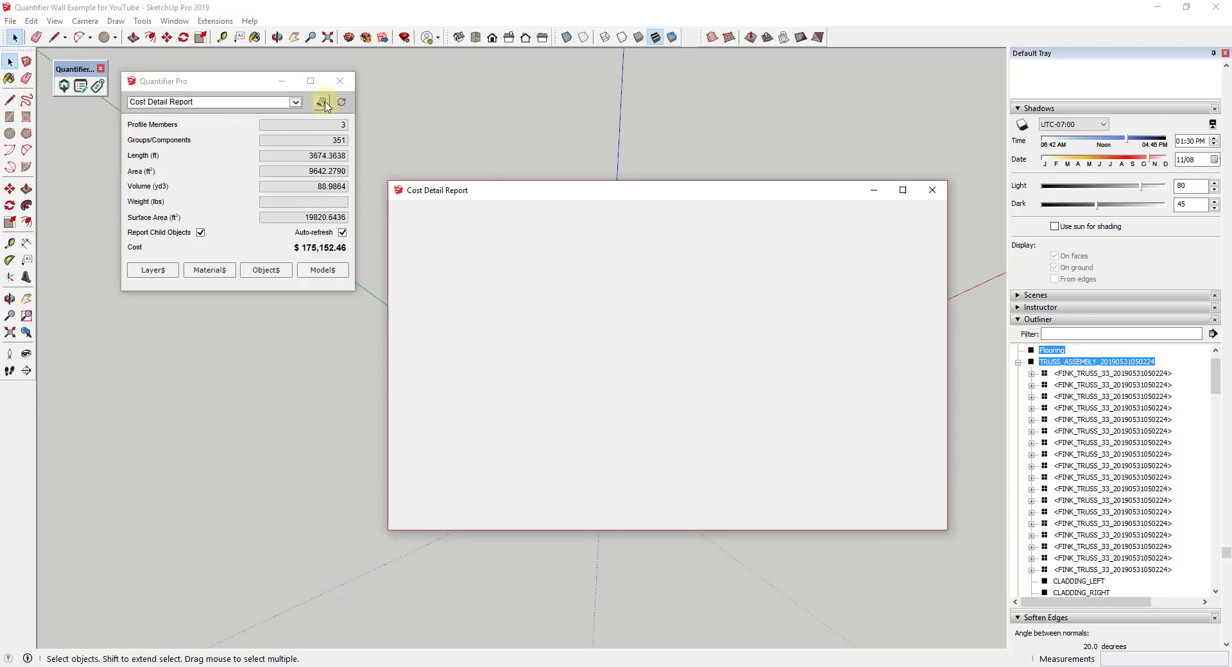
pyautogui.scroll(-2, 741, 410)
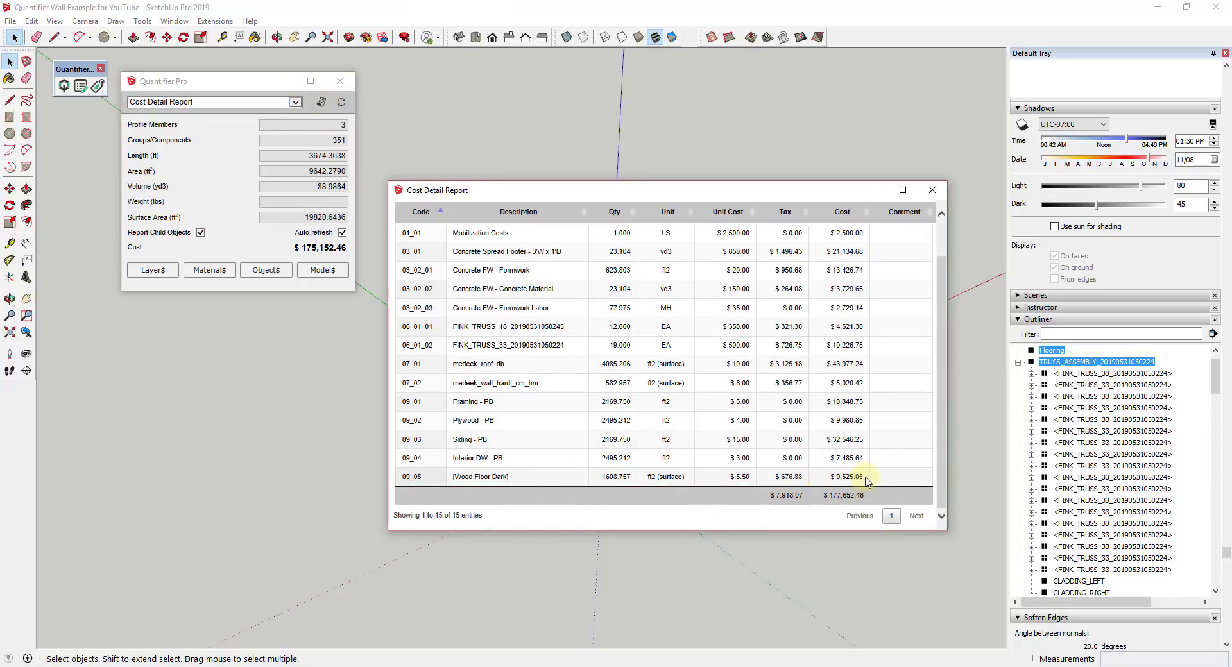
pyautogui.scroll(2, 489, 221)
# Export the cost detail report as a CSV named Quantifier Wall Example for YouTube-Cost Detail Report and open it in Excel
pyautogui.click(499, 217)
pyautogui.click(550, 374)
pyautogui.click(960, 521)
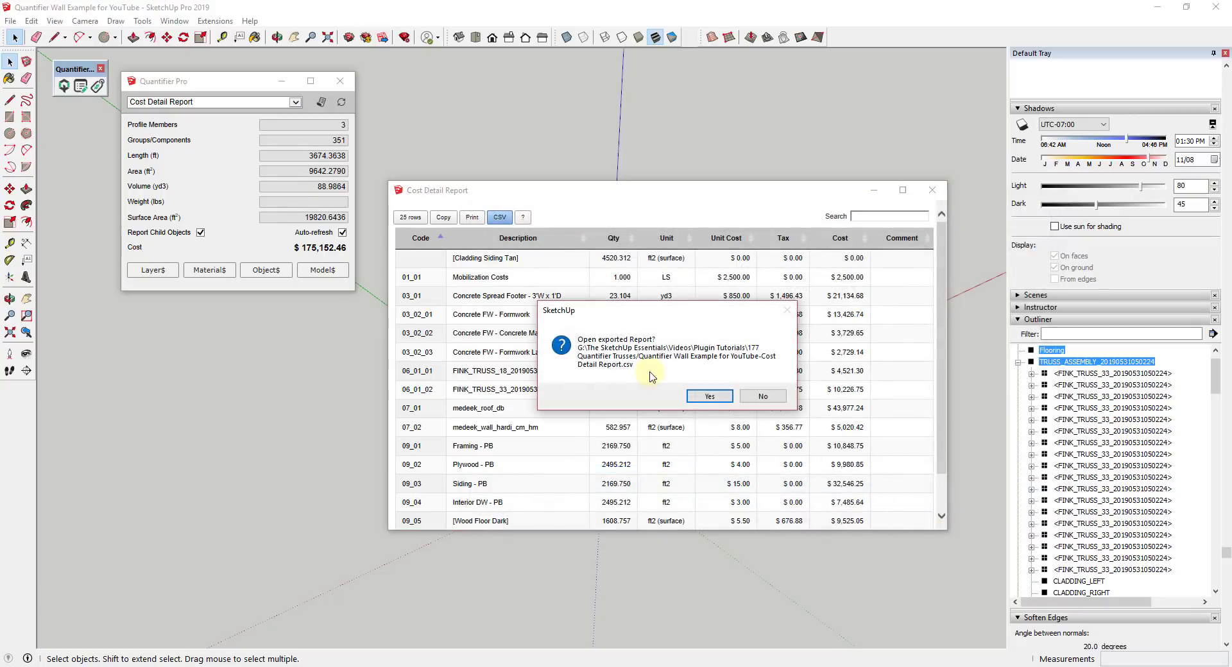
pyautogui.click(712, 396)
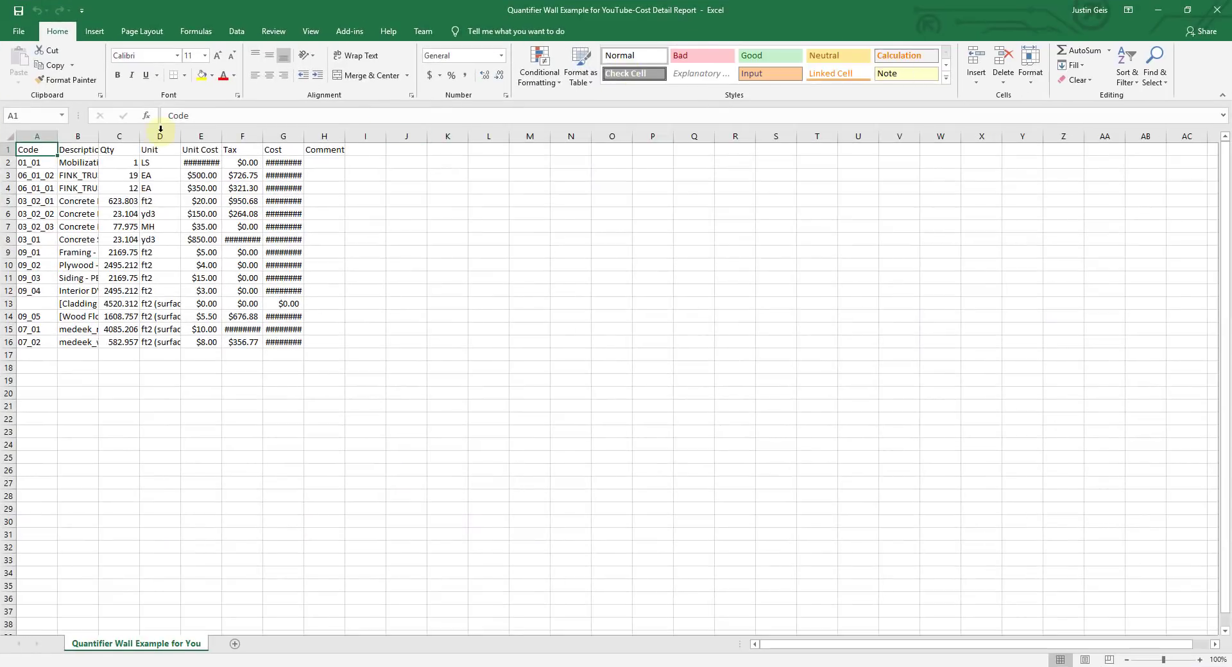
# Fit the Unit Cost, Tax and Cost columns to the width of their contents
pyautogui.doubleClick(220, 137)
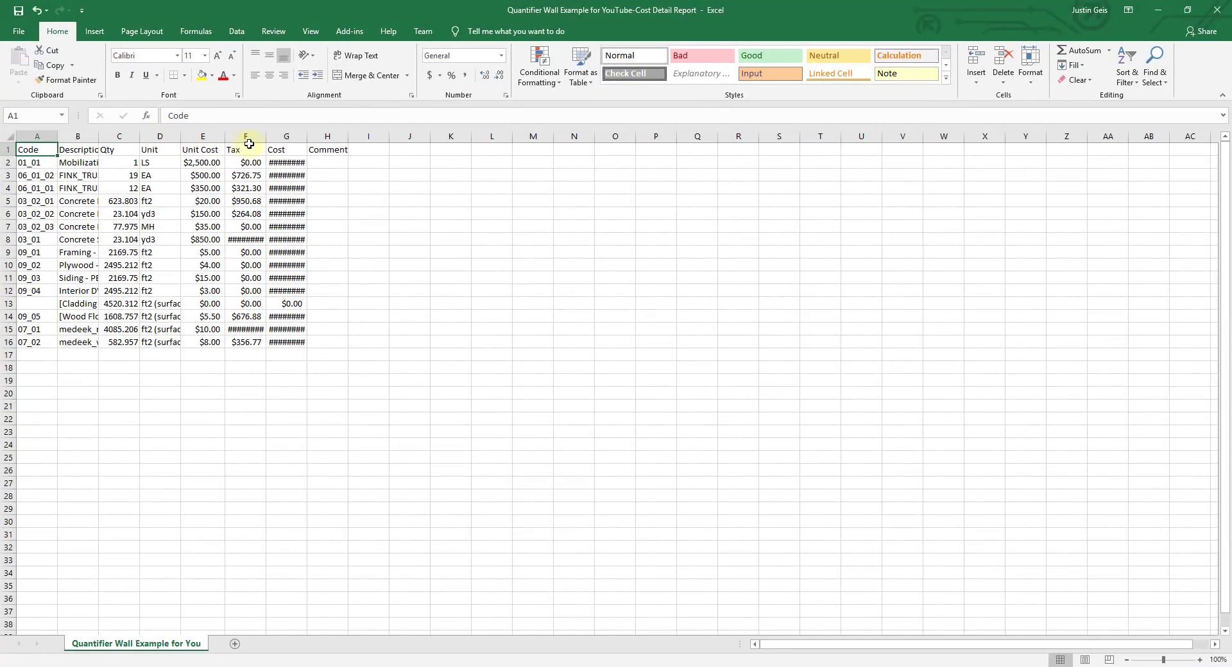
pyautogui.doubleClick(266, 137)
pyautogui.doubleClick(313, 138)
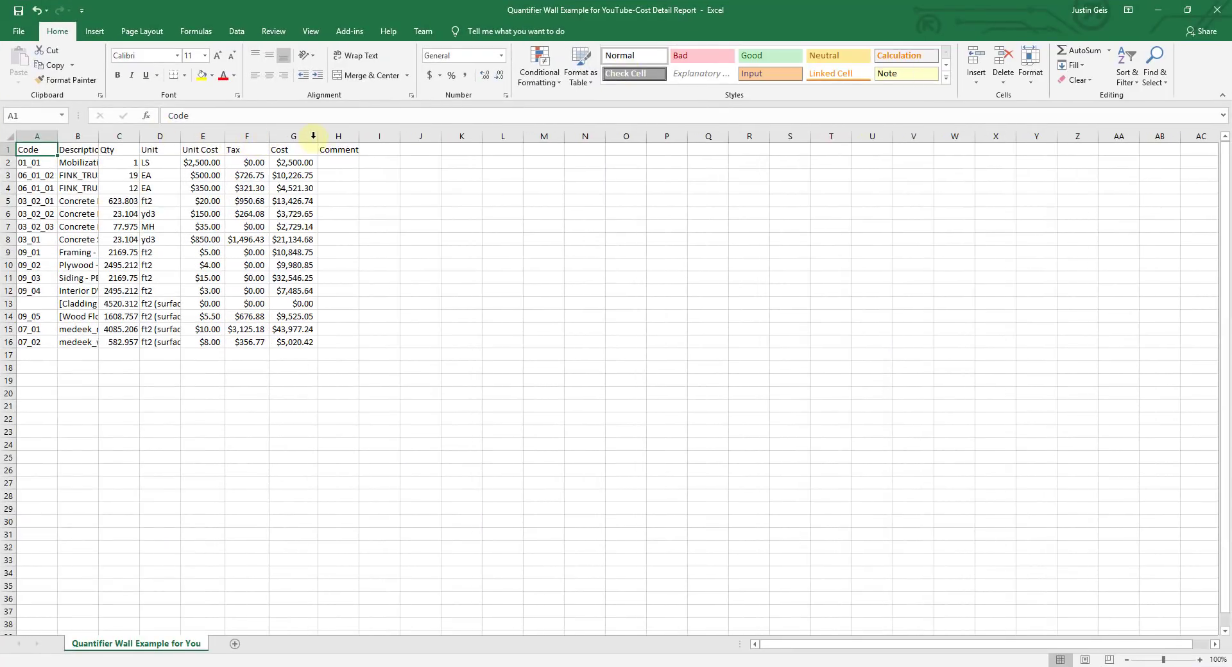
pyautogui.click(338, 278)
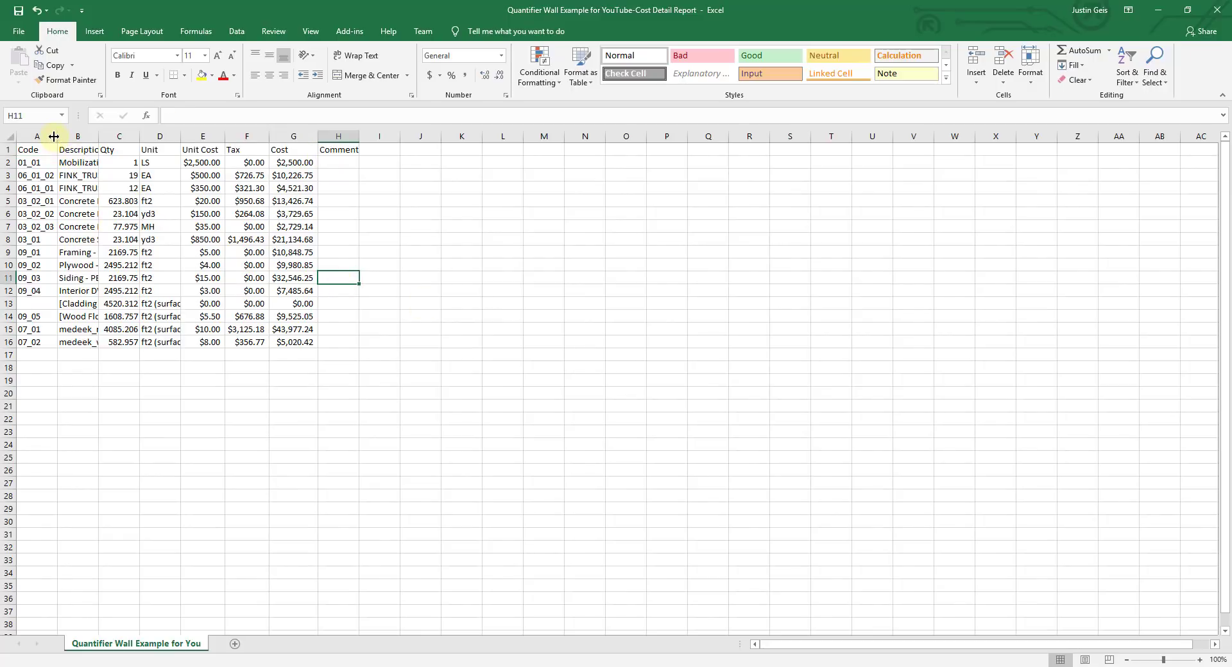
# Widen the Code column and fit the Description column to its contents
pyautogui.moveTo(54, 136); pyautogui.dragTo(77, 136)
pyautogui.doubleClick(122, 136)
pyautogui.click(125, 136)
pyautogui.click(106, 188)
# Delete the entire [Cladding Siding Tan] row from the exported report
pyautogui.click(103, 304)
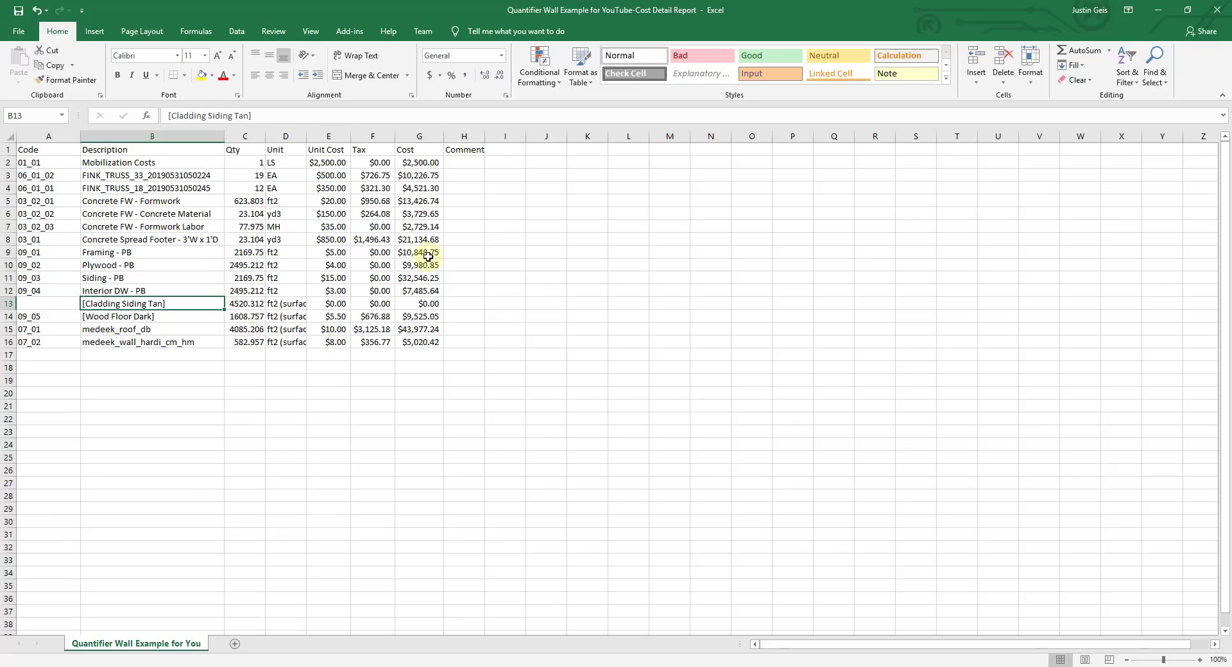
pyautogui.hotkey('shift', 'space')
pyautogui.hotkey('ctrl', '-')
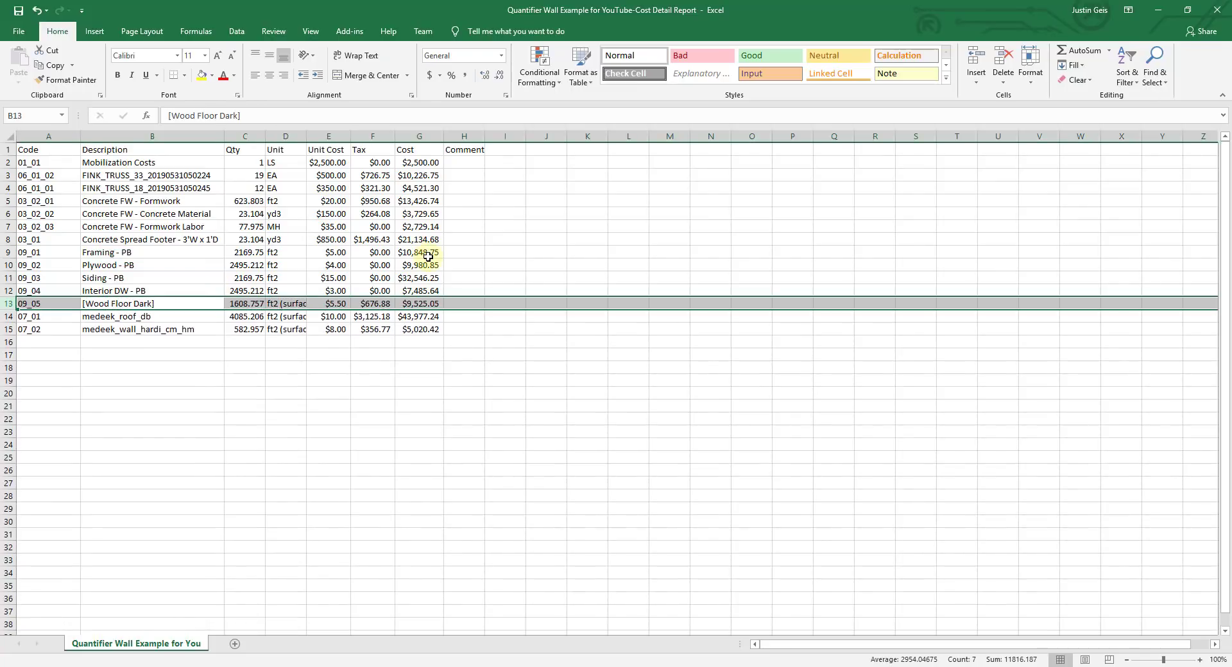
# Look through the codes, quantities, units and unit costs of the framing, plywood, siding and interior drywall rows
pyautogui.press('Up')
pyautogui.press('Right')
pyautogui.press('Up')
pyautogui.press('Up')
pyautogui.press('Up')
pyautogui.press('Up')
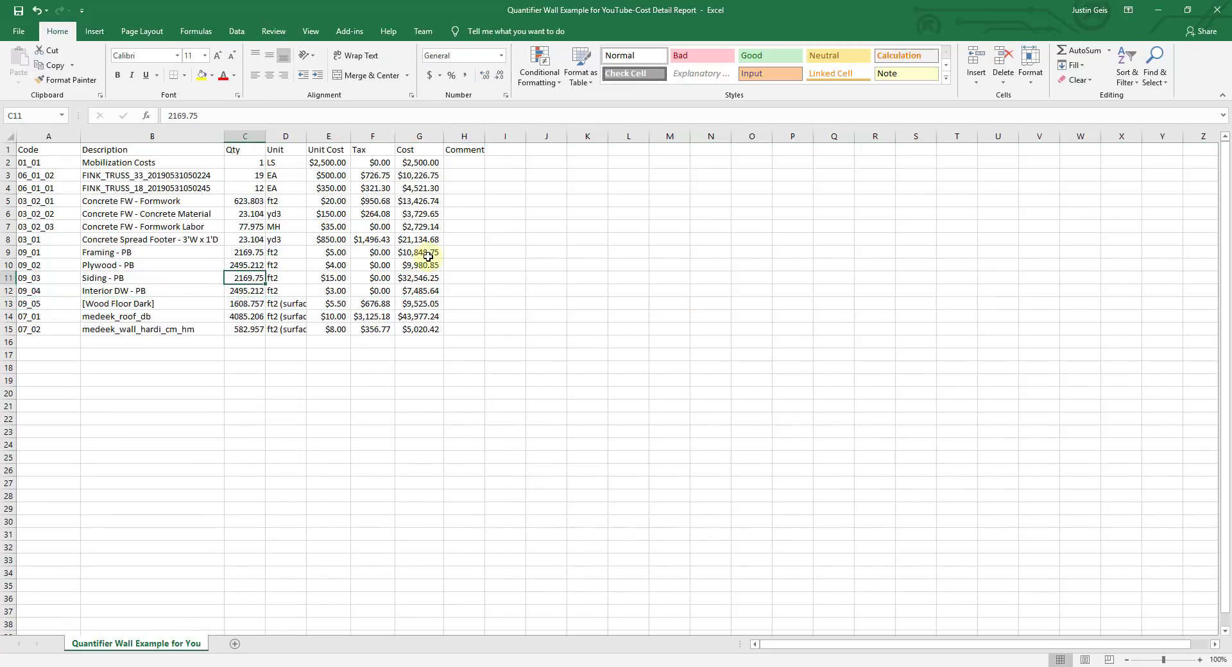
pyautogui.press('Down')
pyautogui.press('Right')
pyautogui.press('Right')
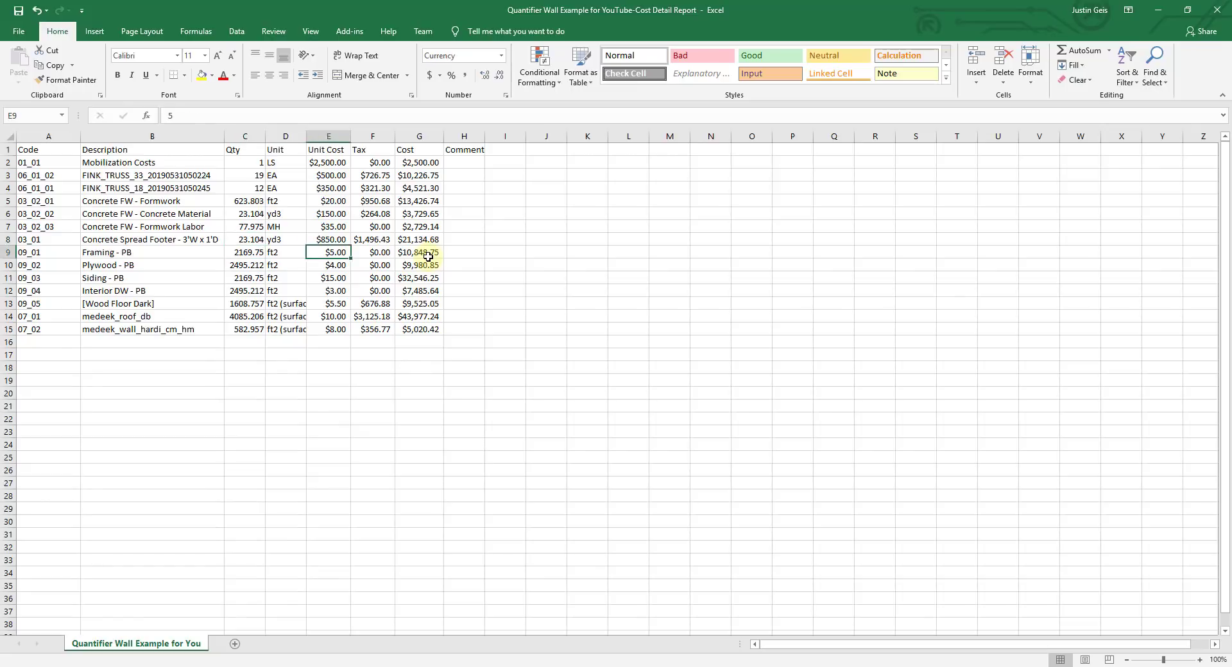
pyautogui.press('Down')
pyautogui.press('Down')
pyautogui.press('Left')
pyautogui.press('Left')
pyautogui.press('Left')
pyautogui.press('Left')
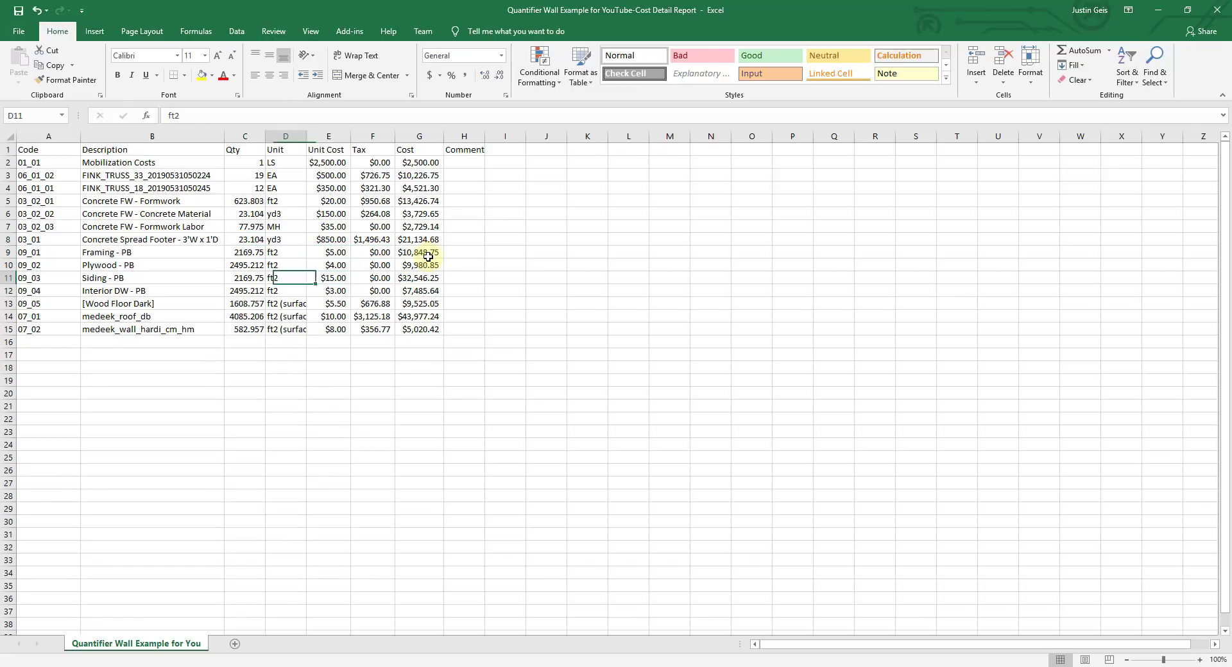
pyautogui.press('Right')
pyautogui.press('Up')
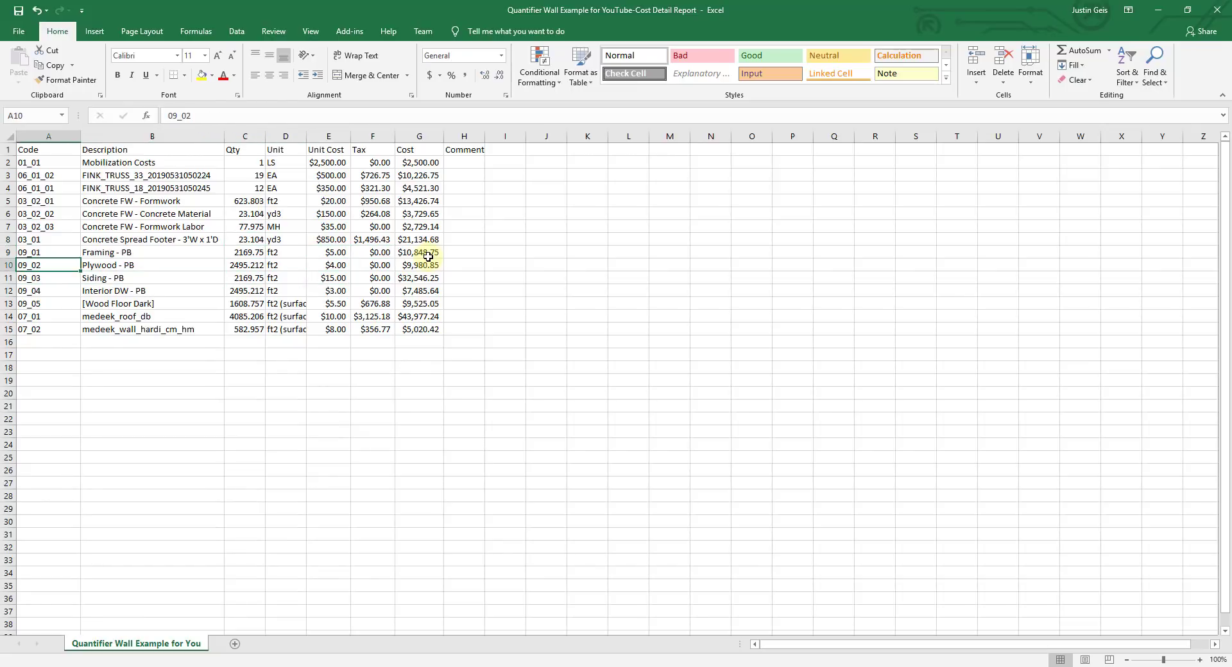
pyautogui.press('Up')
pyautogui.press('Right')
pyautogui.press('Right')
pyautogui.press('Right')
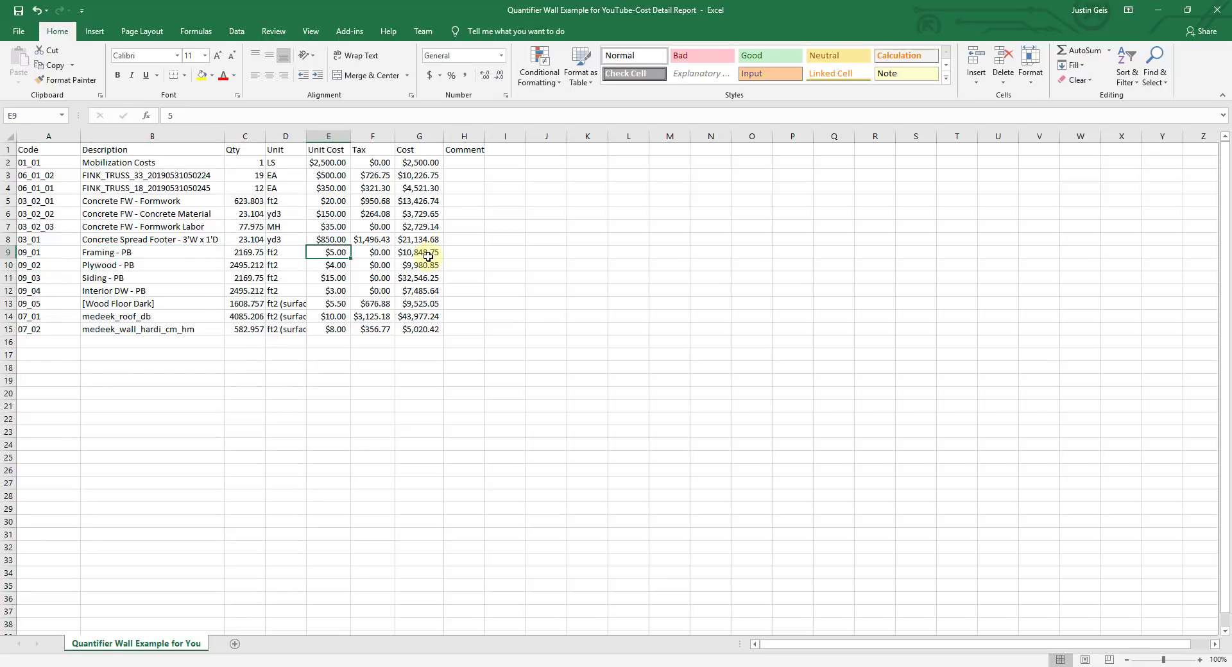
# Add a bold Subtotal in row 17, with the label in F17 and the sum of all line costs in G17
pyautogui.press('Right')
pyautogui.press('Down')
pyautogui.press('Right')
pyautogui.press('Down')
pyautogui.press('Down')
pyautogui.press('Down')
pyautogui.press('Down')
pyautogui.press('Down')
pyautogui.press('Down')
pyautogui.press('Down')
pyautogui.press('Left')
pyautogui.press('Left')
pyautogui.press('Right')
pyautogui.write('Subtotal')
pyautogui.press('Tab')
pyautogui.write('=sum(')
pyautogui.moveTo(419, 342); pyautogui.dragTo(419, 175)
pyautogui.press('Return')
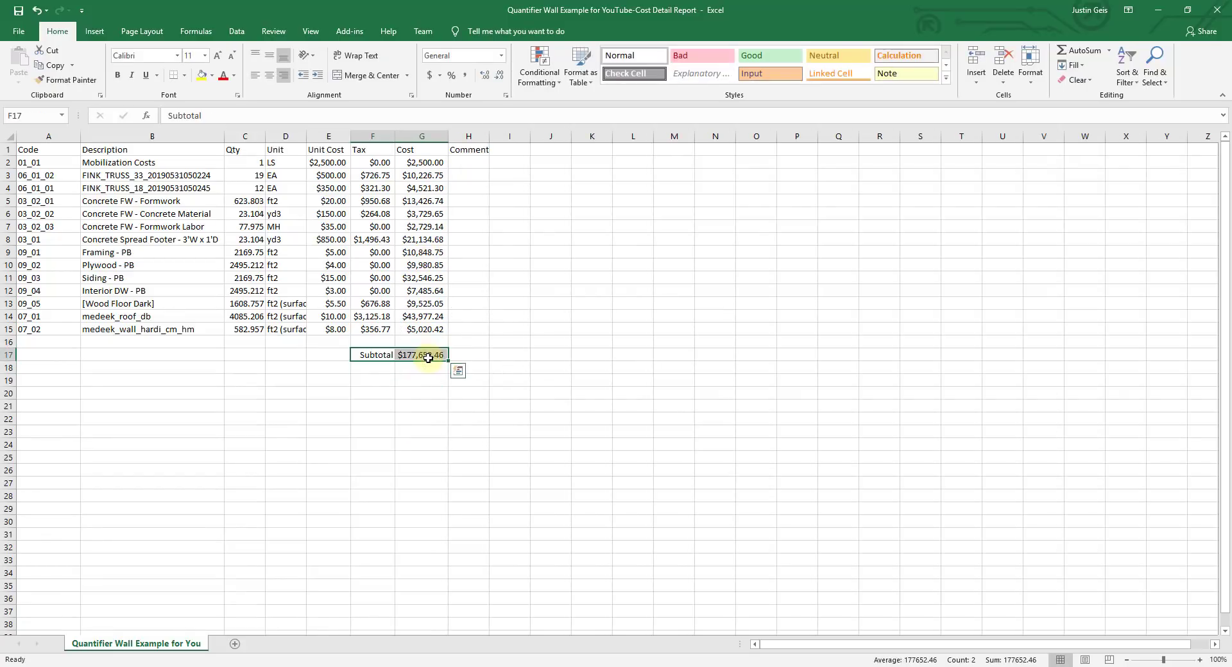
pyautogui.hotkey('ctrl', 'b')
# Add a Fee line in row 19 with a rate of 8% and its amount calculated as =G17*F19
pyautogui.press('Down')
pyautogui.press('Down')
pyautogui.press('Left')
pyautogui.write('Fee')
pyautogui.press('Tab')
pyautogui.write('8%')
pyautogui.press('Tab')
pyautogui.write('=G17*F19')
pyautogui.press('Return')
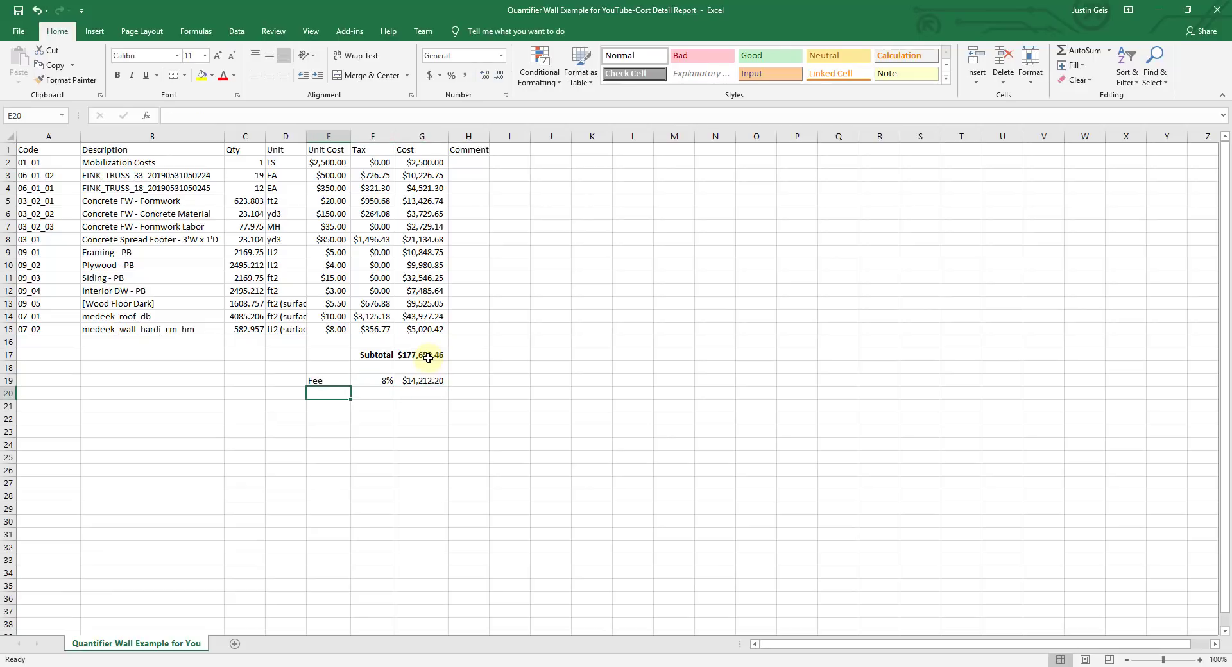
# Add a Permits line in row 20 at 5%, calculated as =SUM(G17:G19)*F20
pyautogui.write('PErmits')
pyautogui.press('Tab')
pyautogui.write('5%')
pyautogui.press('Tab')
pyautogui.write('=SUM(G17:G19)*F20')
pyautogui.press('Return')
# Add a bold Estimate Total in row 22 with a right-aligned label and =SUM(G17:G21) in G22, and widen the Comment column
pyautogui.write('Estimate Total')
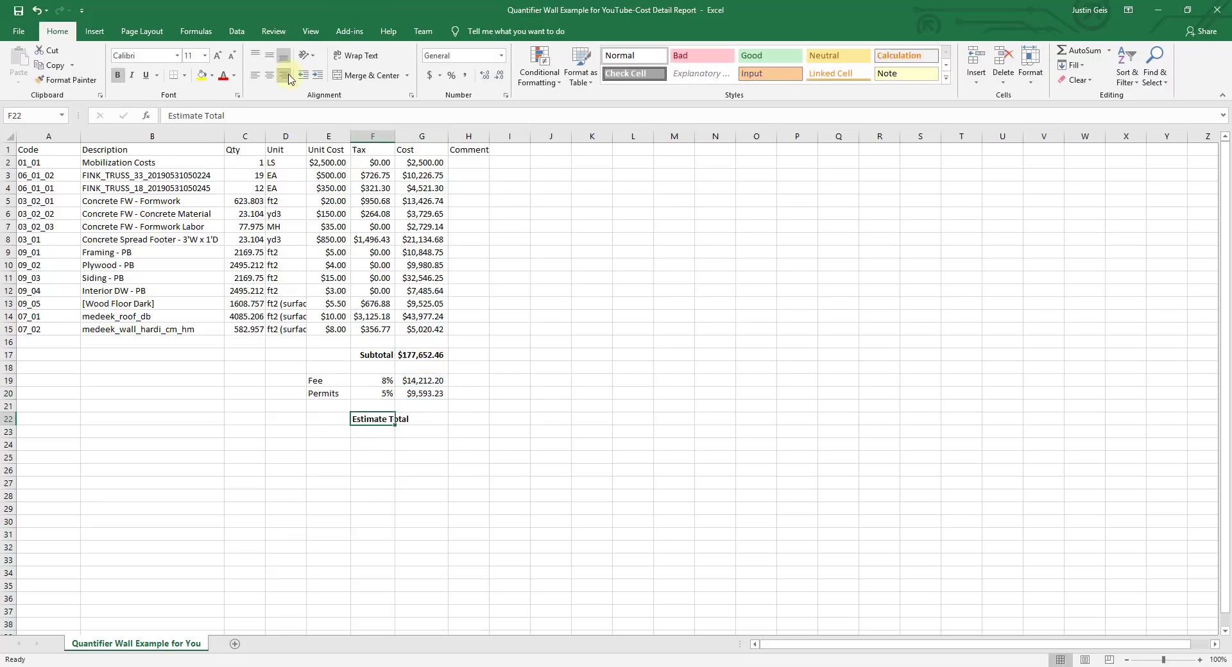
pyautogui.press('Tab')
pyautogui.write('=SUM(G17:G20)')
pyautogui.press('Return')
pyautogui.click(416, 417)
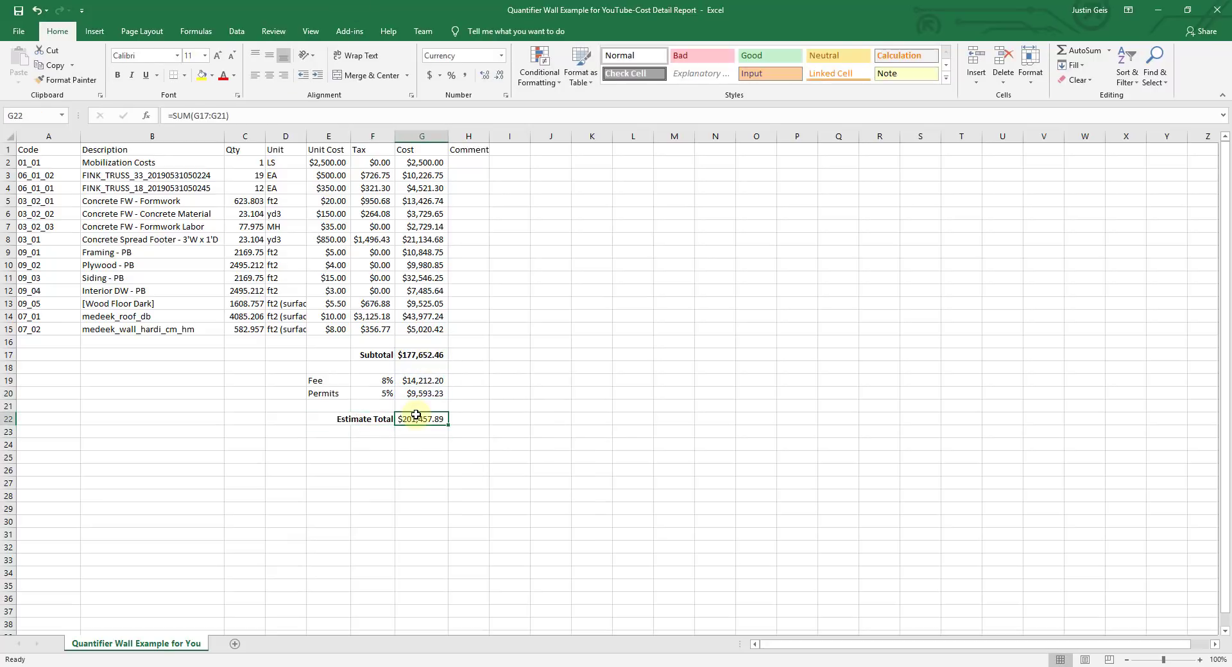
pyautogui.hotkey('ctrl', 'b')
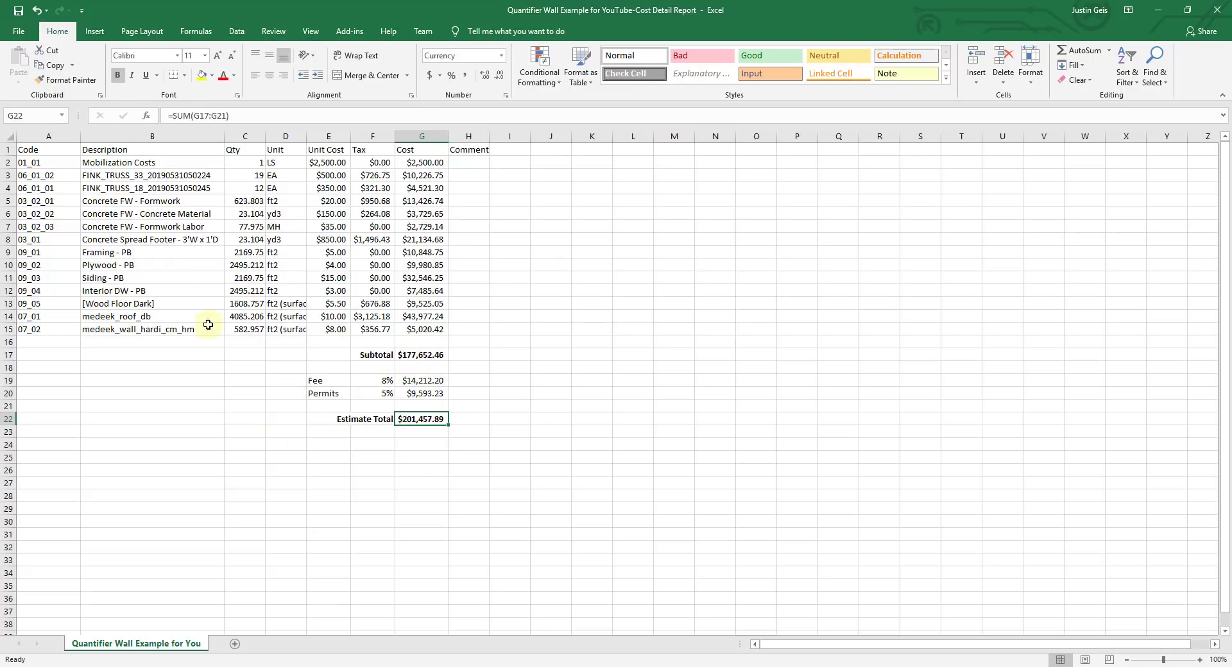
pyautogui.moveTo(489, 133); pyautogui.dragTo(527, 132)
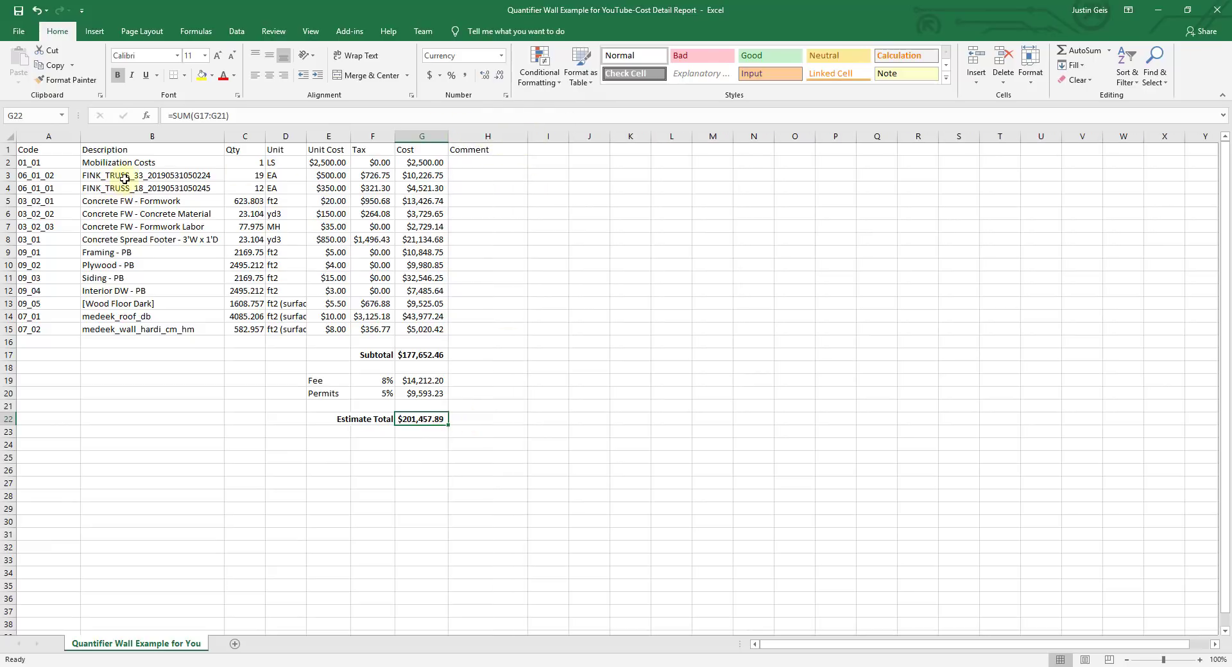